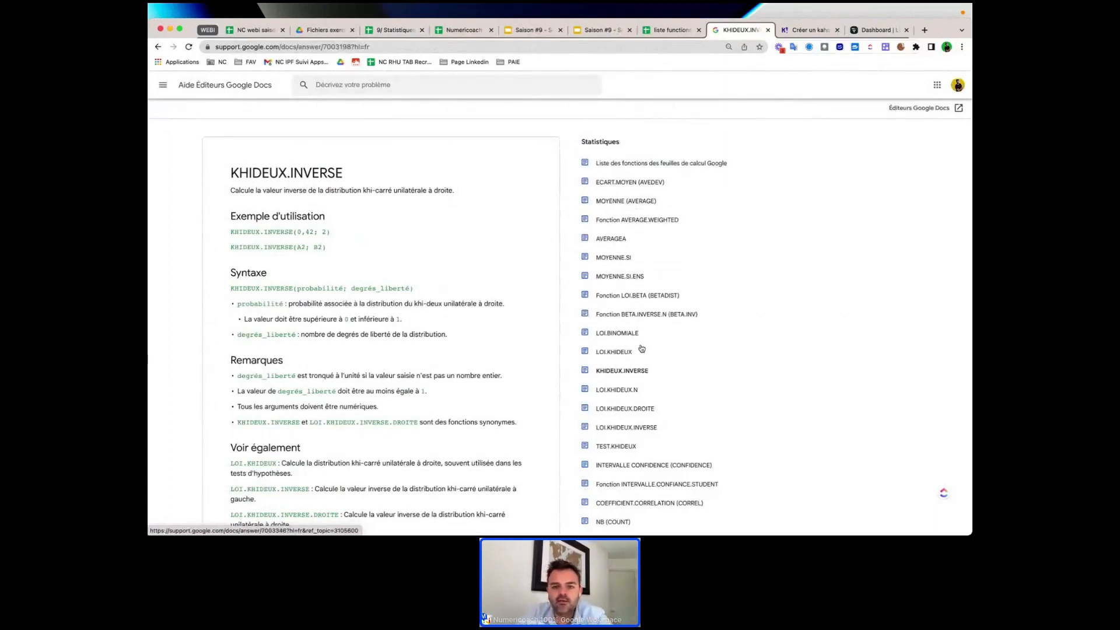
Examine the list of statistical functions beside the KHIDEUX.INVERSE help article, from ECART.MOYEN down to PERCENTIF
scroll(642, 349, "down", 1)
scroll(642, 349, "down", 3)
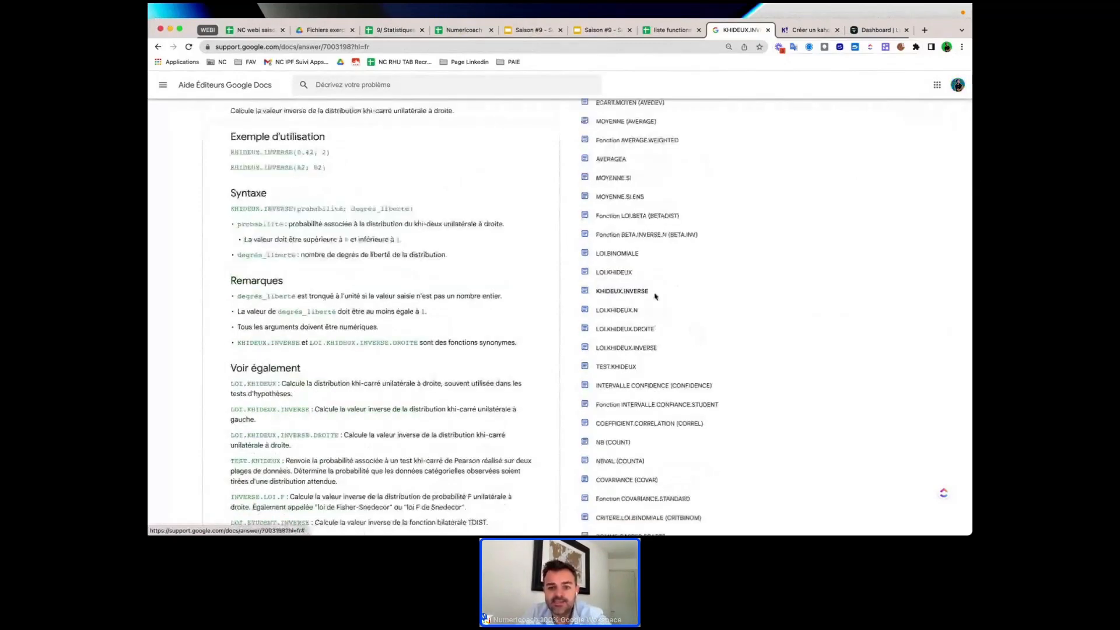
scroll(656, 297, "down", 15)
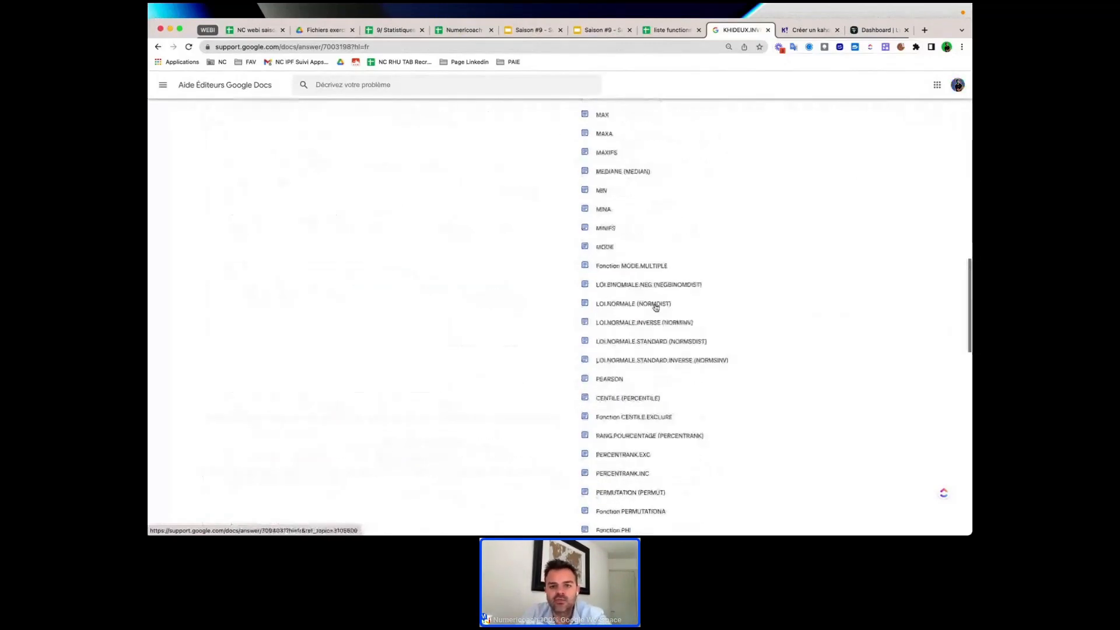
scroll(656, 306, "up", 2)
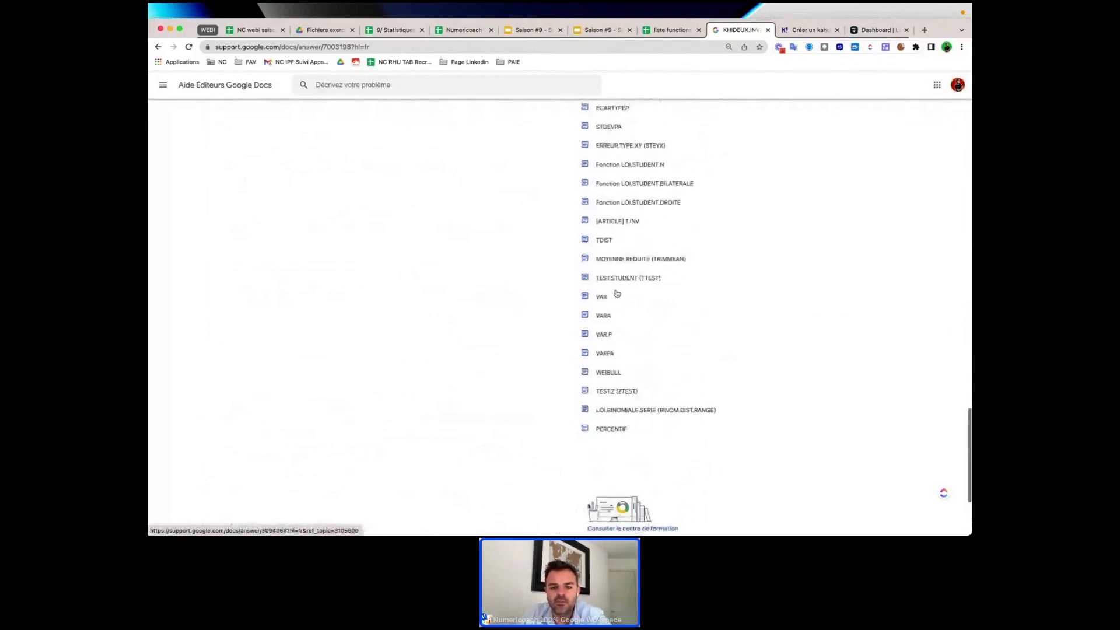
scroll(617, 356, "up", 3)
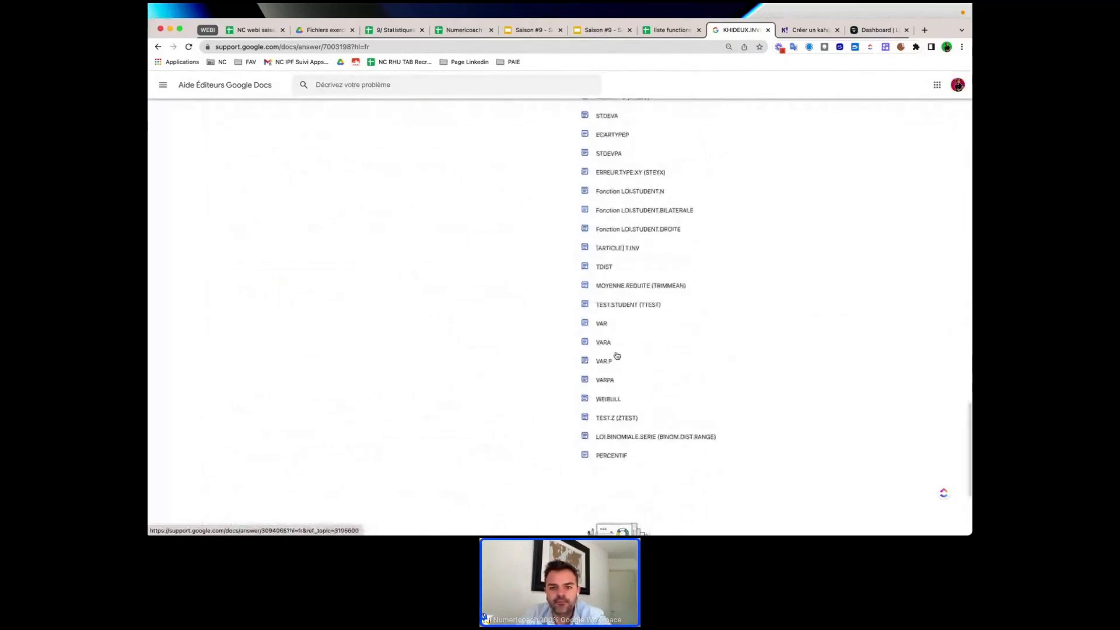
scroll(617, 356, "up", 9)
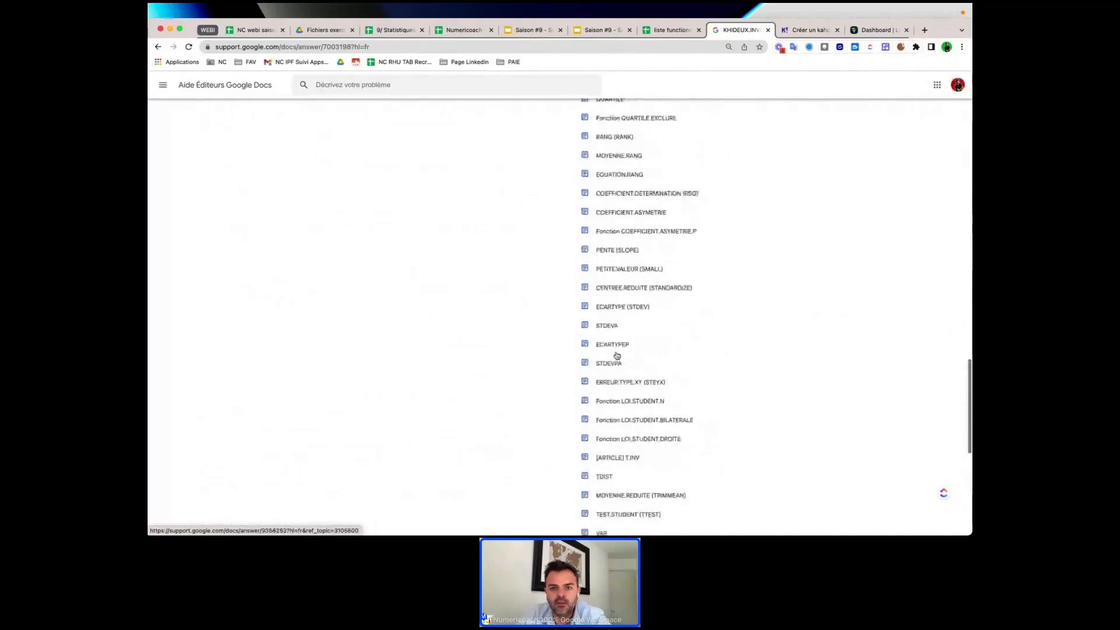
scroll(617, 356, "up", 3)
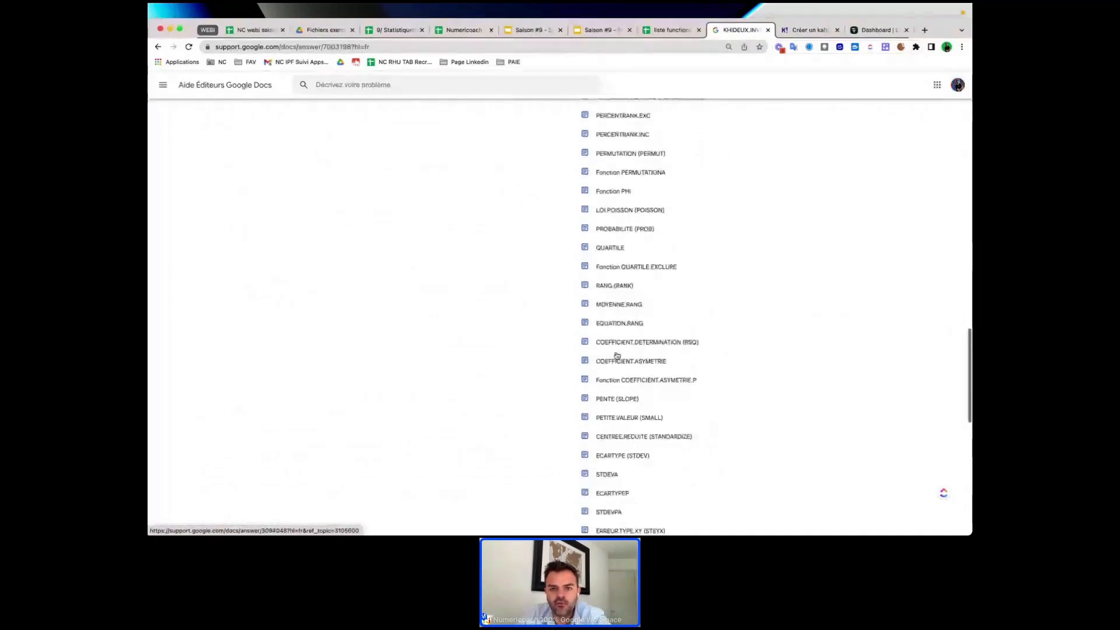
scroll(617, 356, "up", 4)
scroll(617, 309, "up", 7)
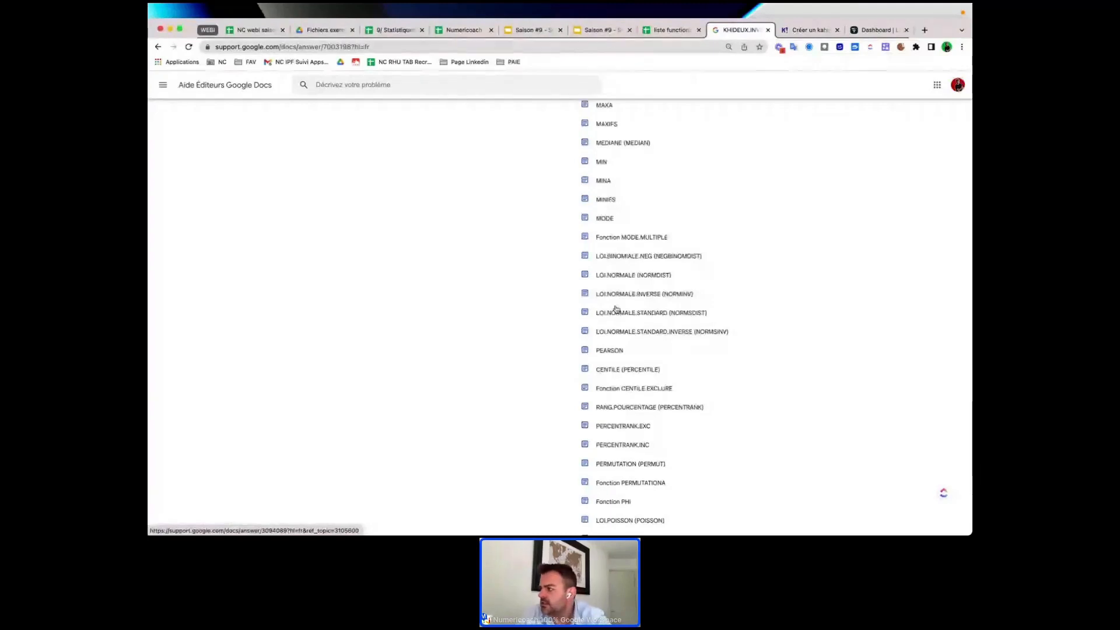
scroll(616, 310, "up", 13)
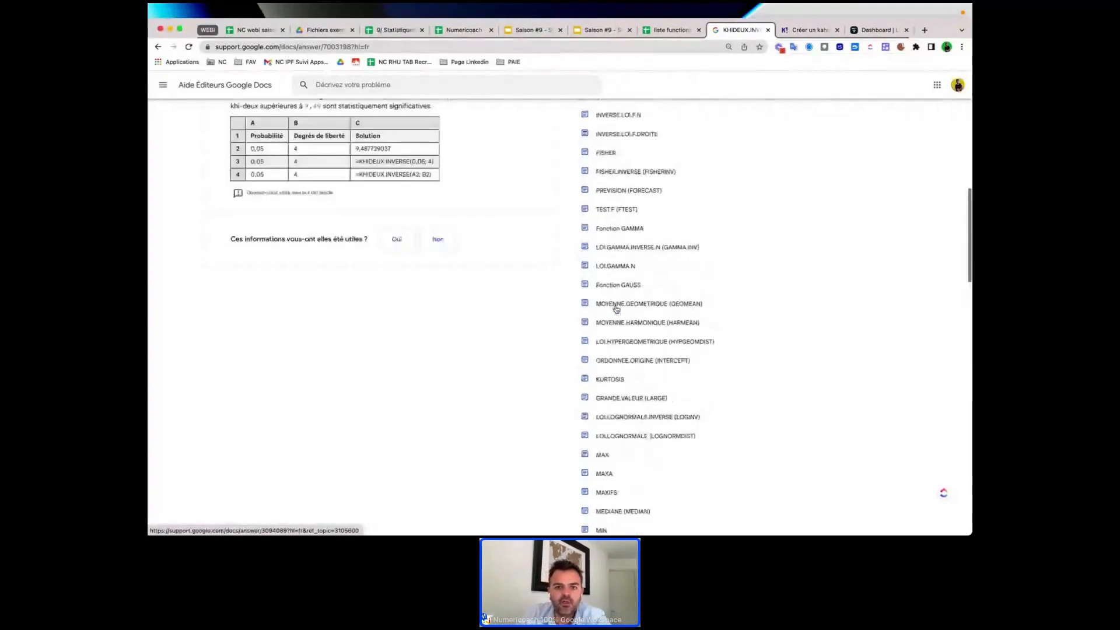
scroll(617, 309, "up", 2)
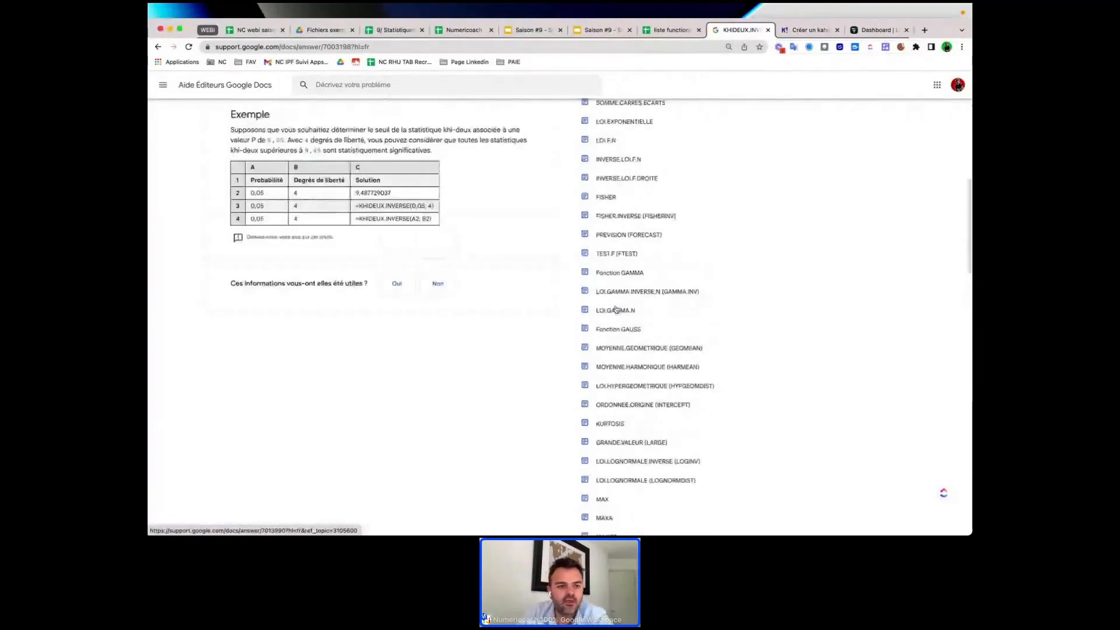
scroll(617, 309, "up", 7)
scroll(617, 309, "up", 11)
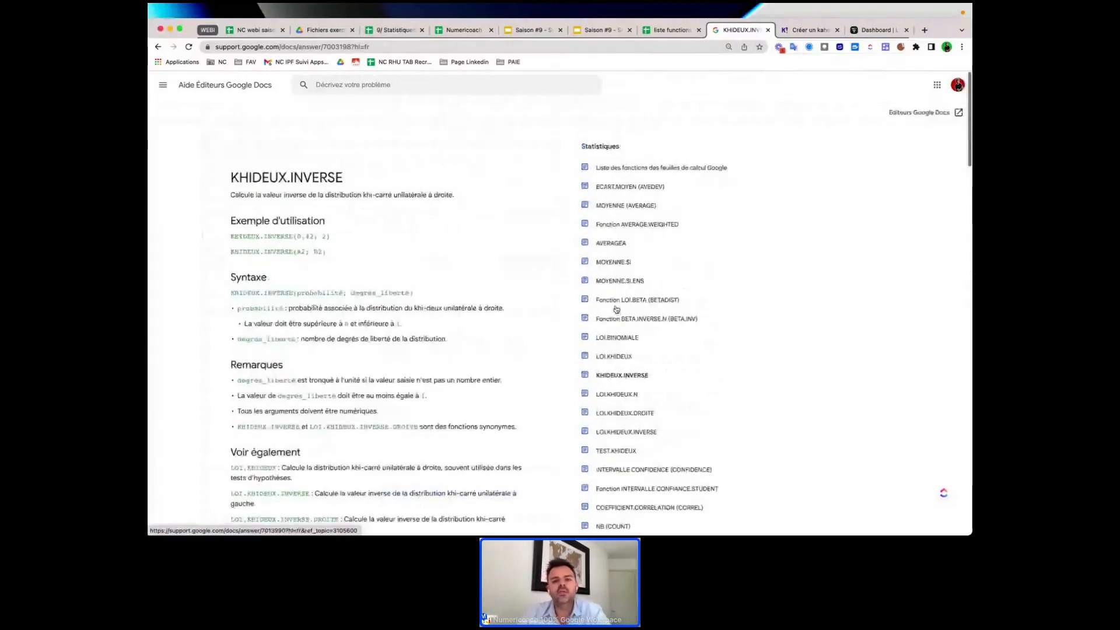
scroll(619, 315, "down", 1)
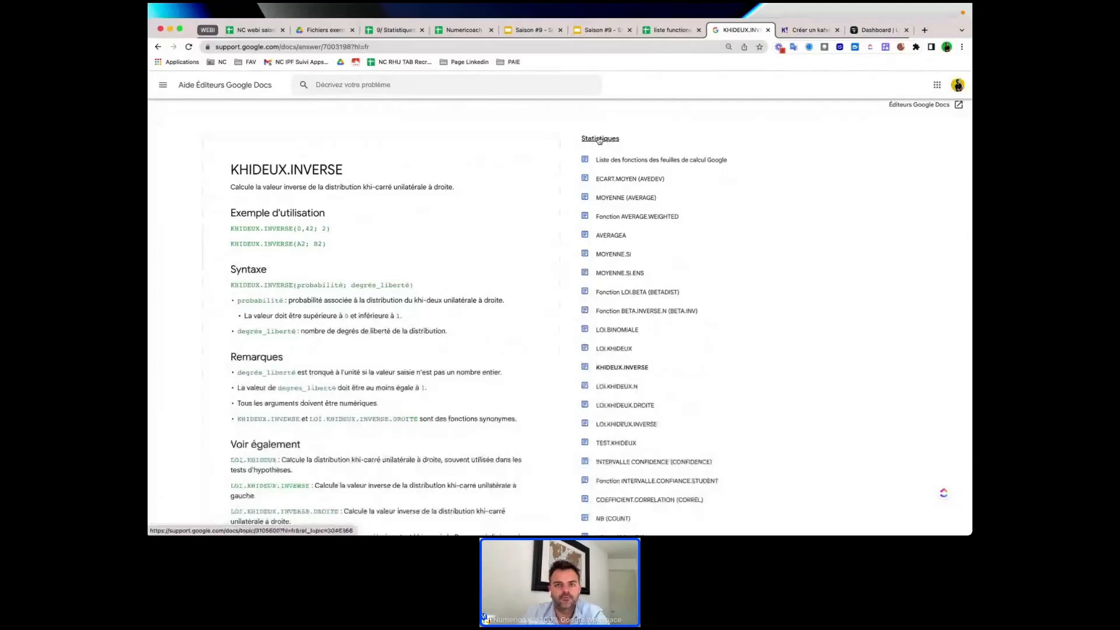
Switch to the "liste functions" spreadsheet, review the Syntaxe column of the Statistiques functions, and close the search for "somme"
left_click(664, 33)
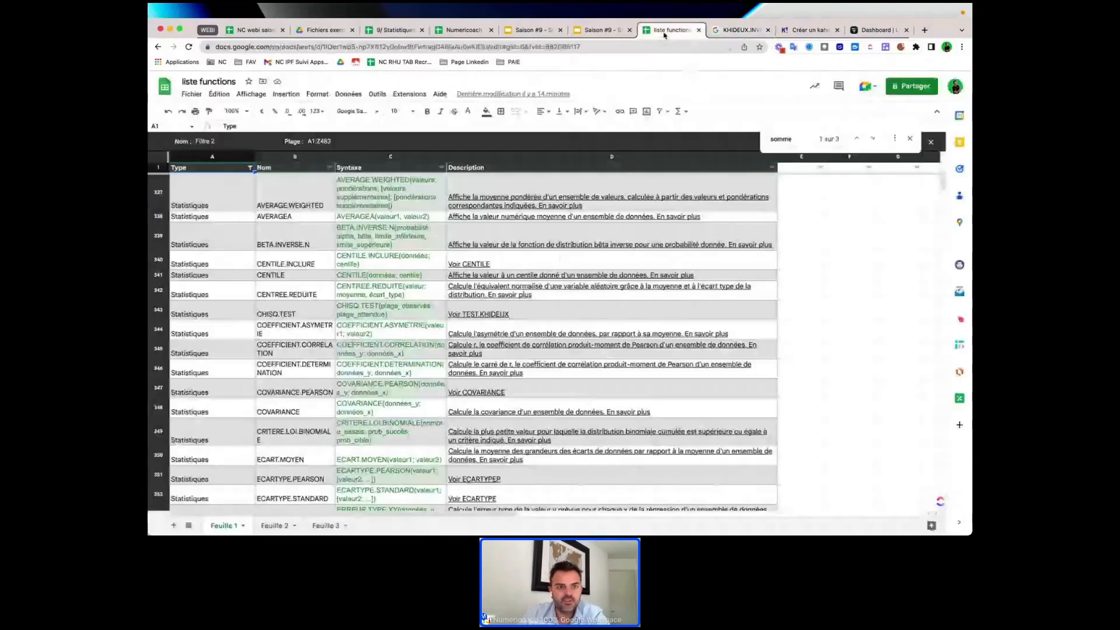
left_click(359, 169)
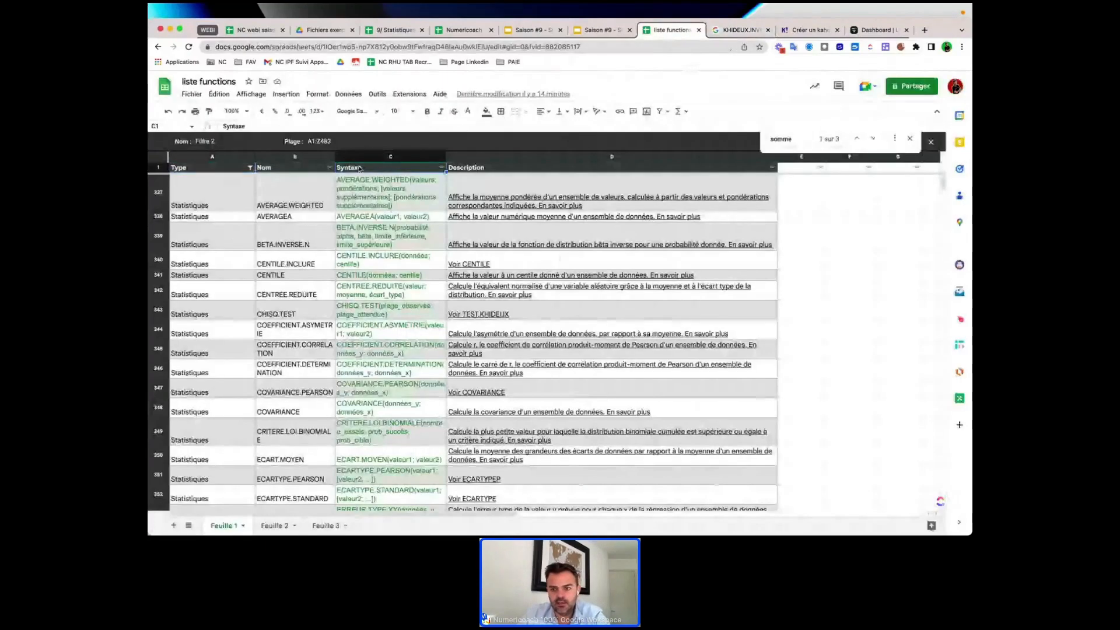
left_click(356, 158)
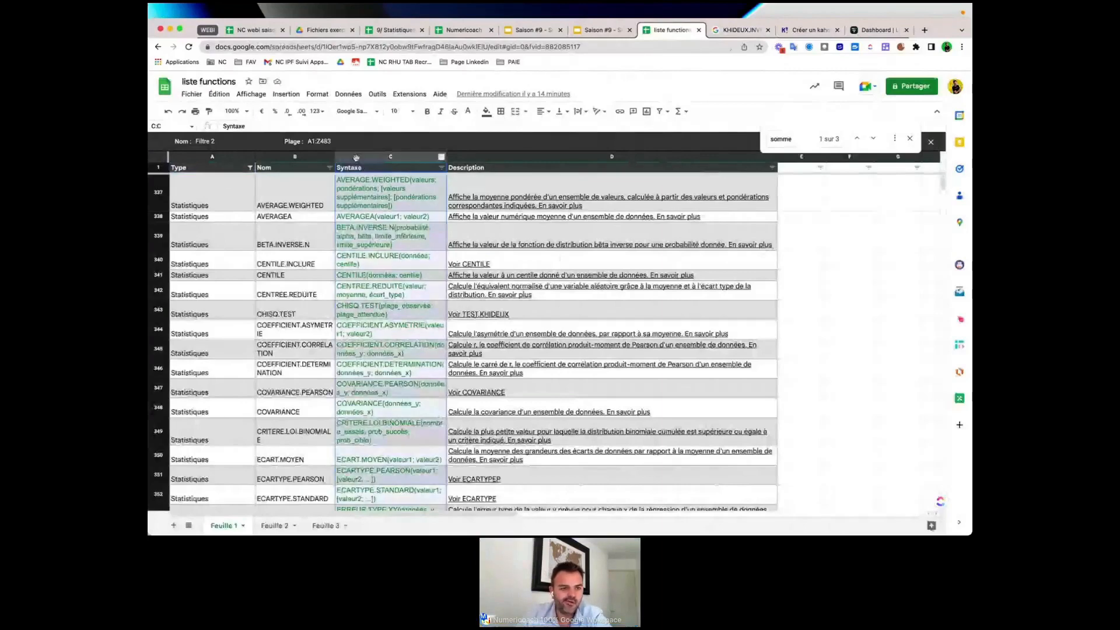
scroll(410, 367, "down", 10)
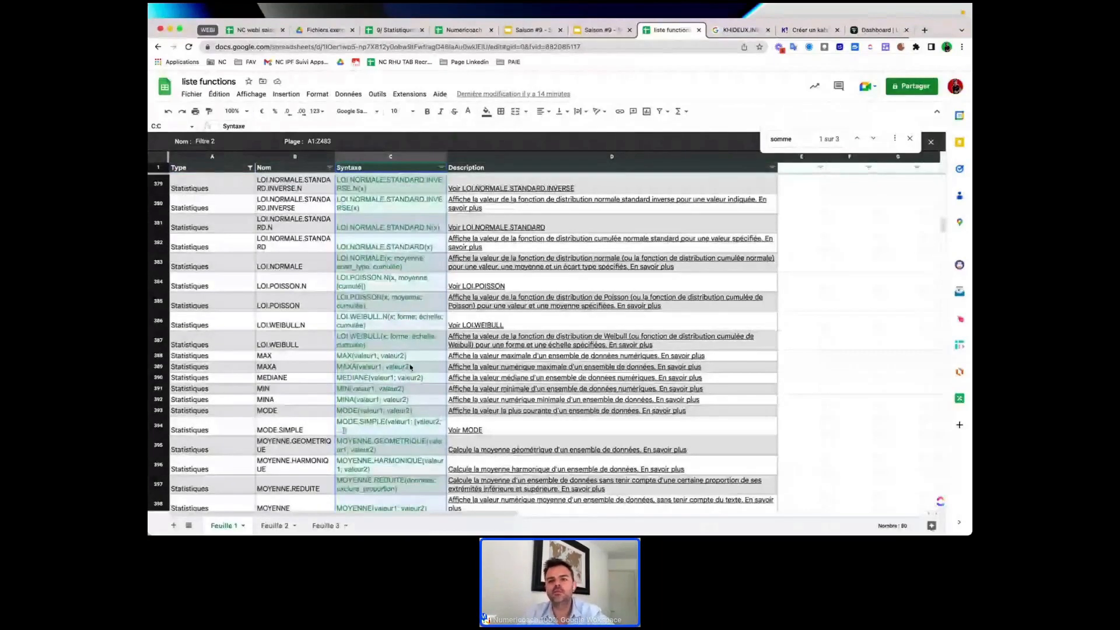
scroll(410, 367, "down", 5)
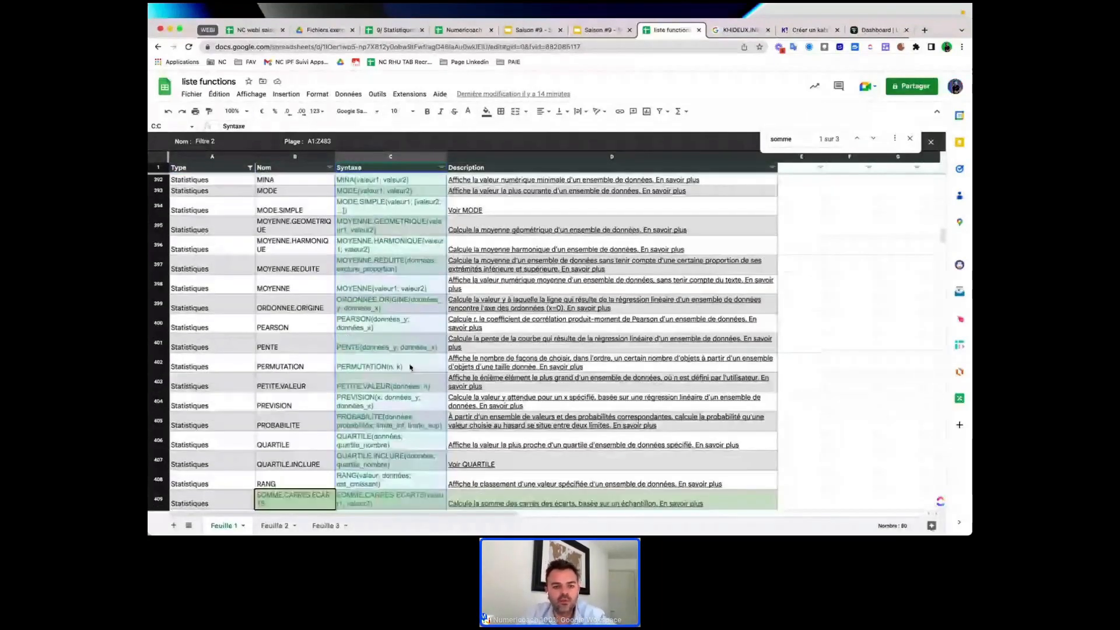
scroll(801, 289, "up", 13)
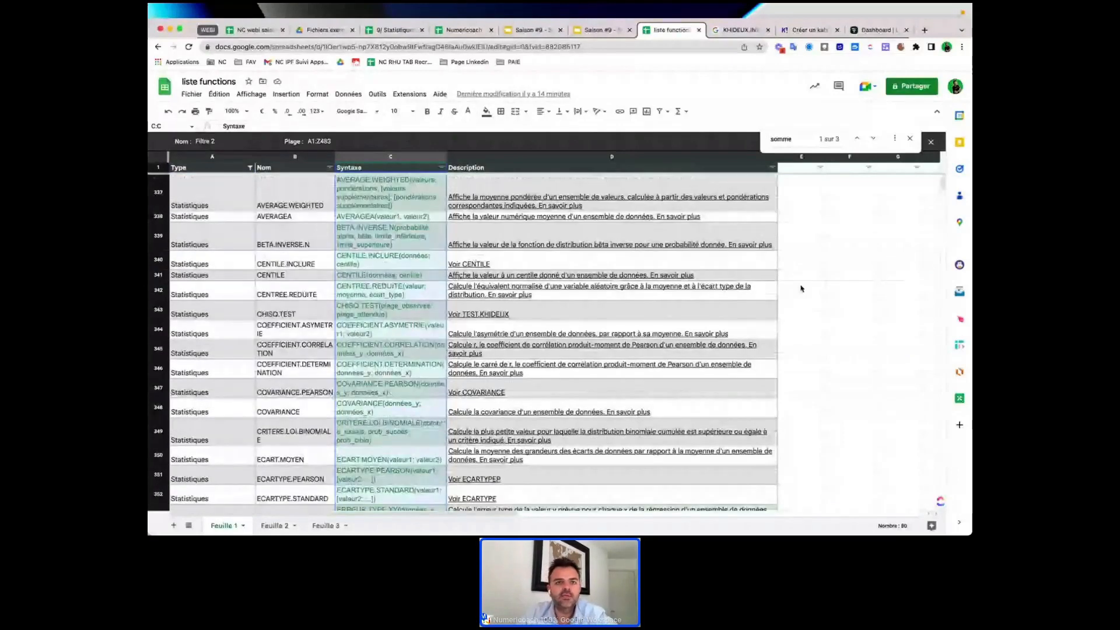
left_click(911, 138)
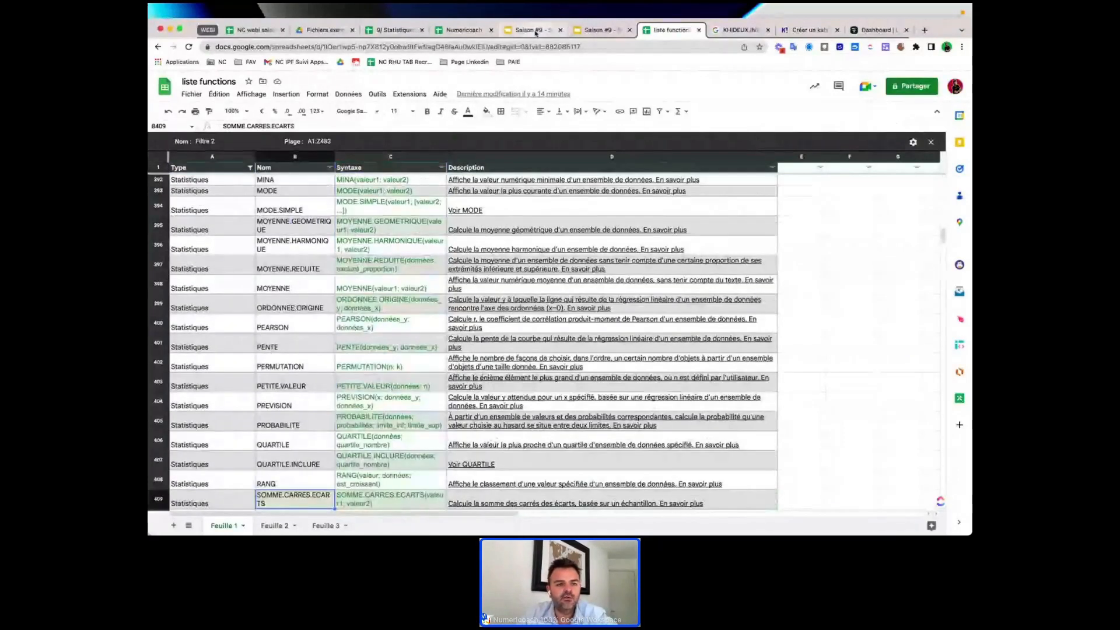
Switch to the "9/ Statistiques" spreadsheet and review the exercises from NB to CHITEST in the Sommaire sheet
left_click(388, 31)
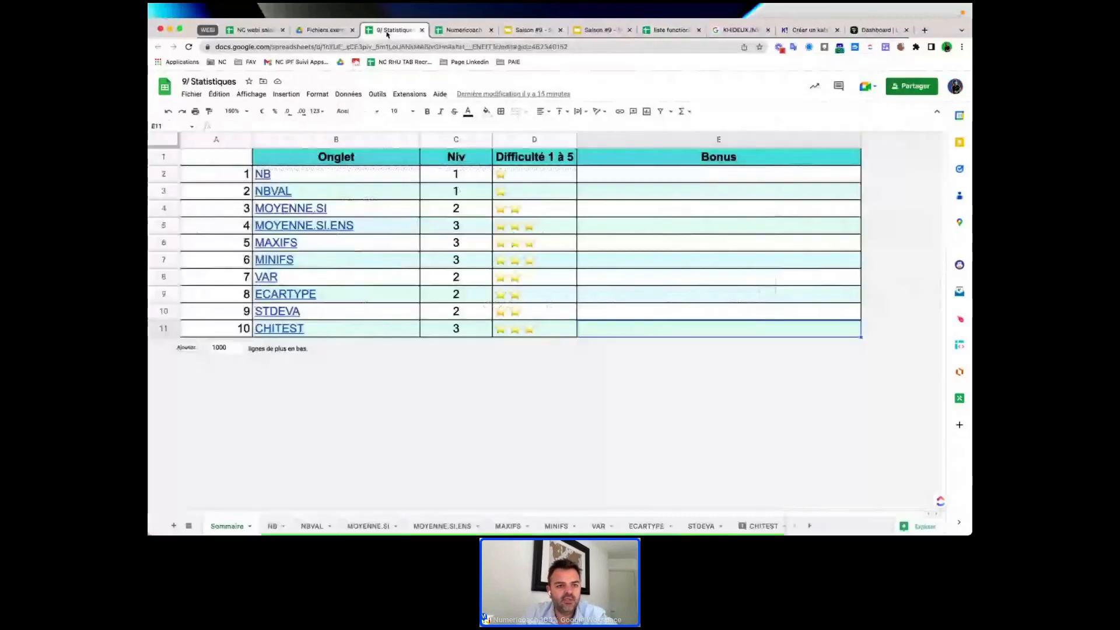
left_click(356, 175)
left_click(341, 242)
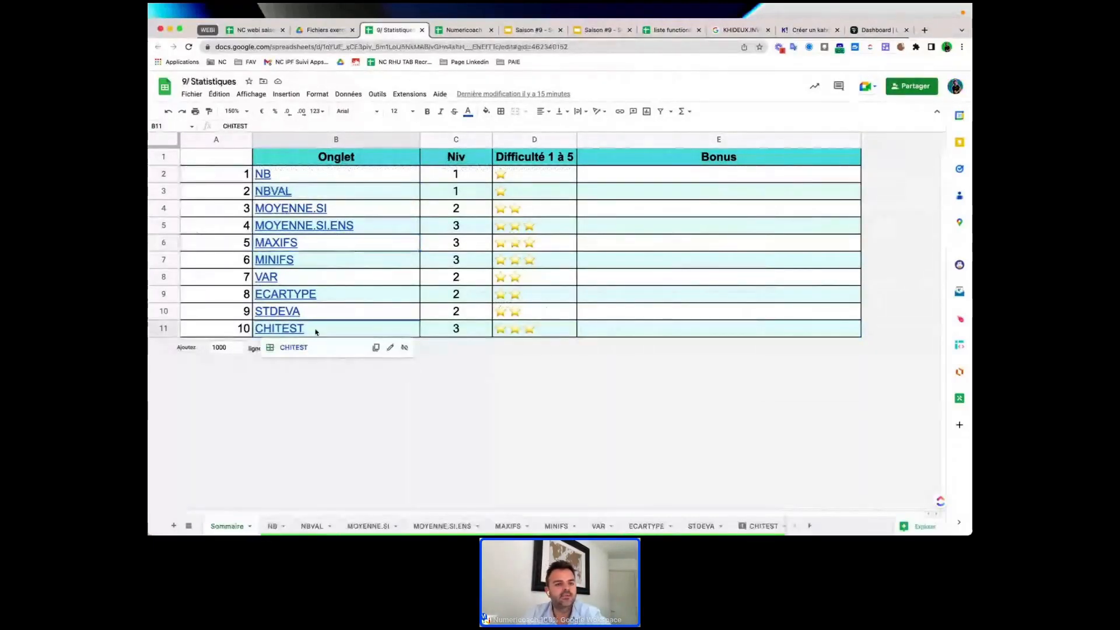
left_click(336, 309)
left_click(340, 300)
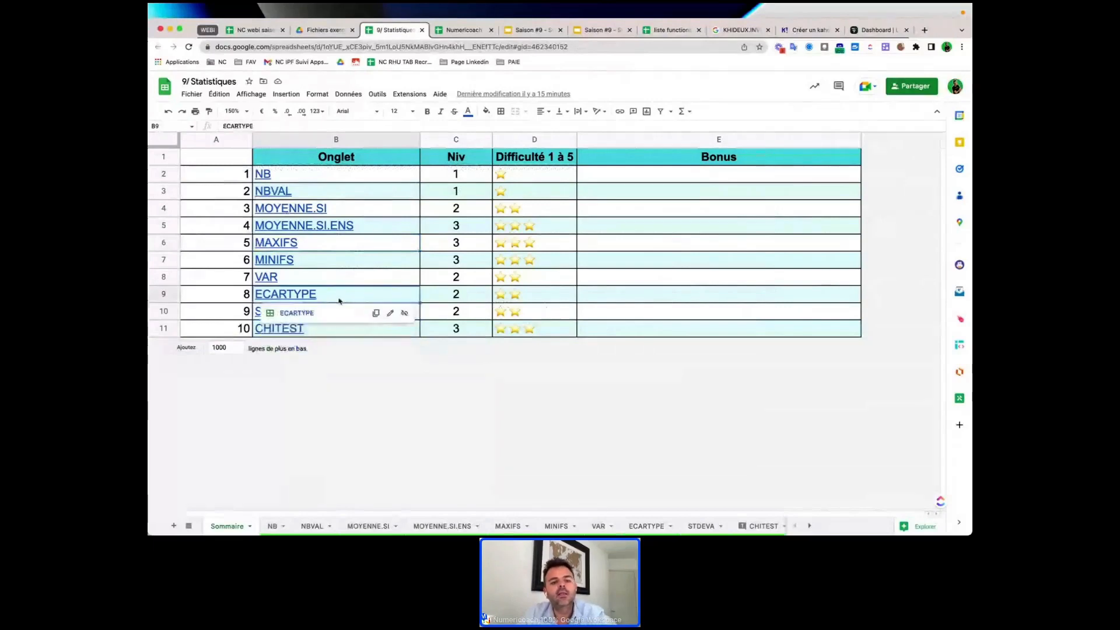
left_click_drag(345, 175, 344, 261)
Open the NB sheet and examine the Classe, Spécialité, Note 1 and Note 2 columns of the student table
left_click(275, 526)
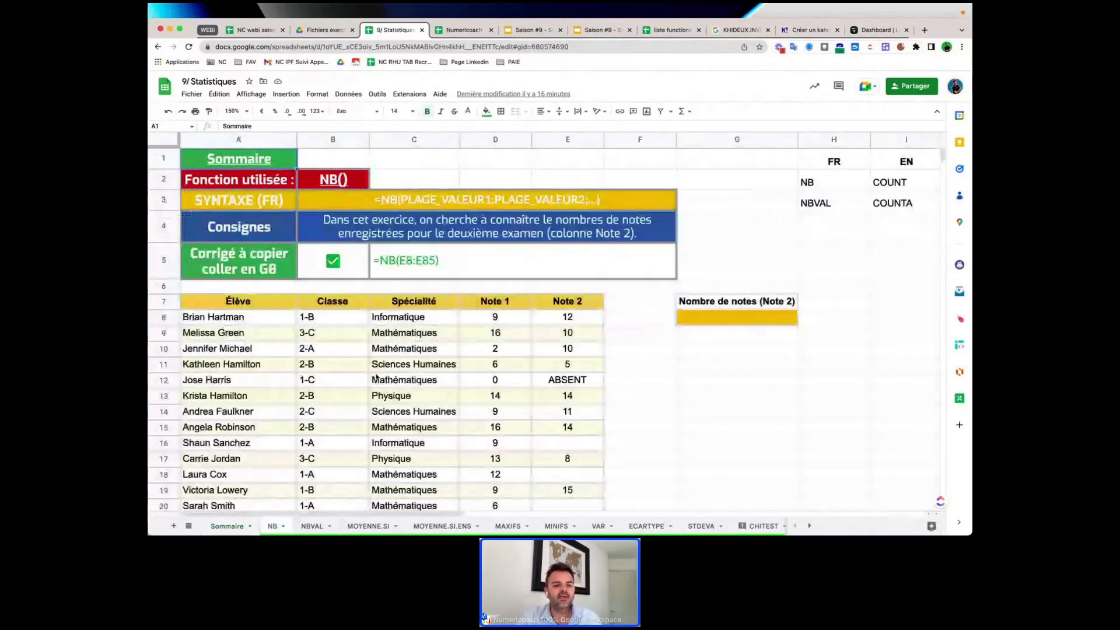
scroll(376, 377, "down", 2)
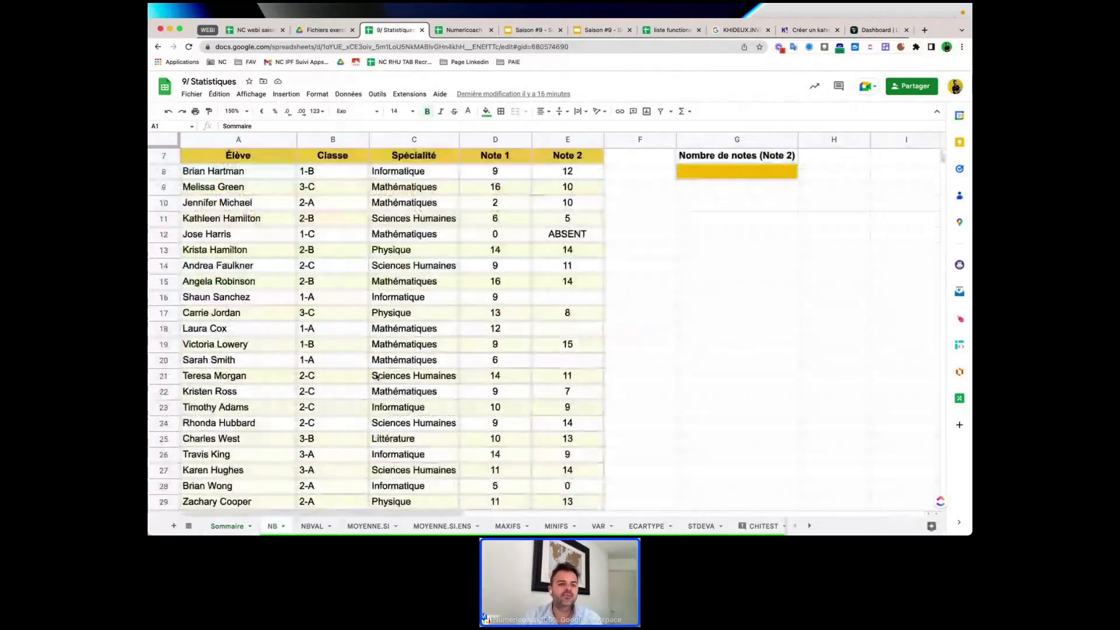
scroll(376, 378, "up", 2)
left_click_drag(330, 301, 318, 359)
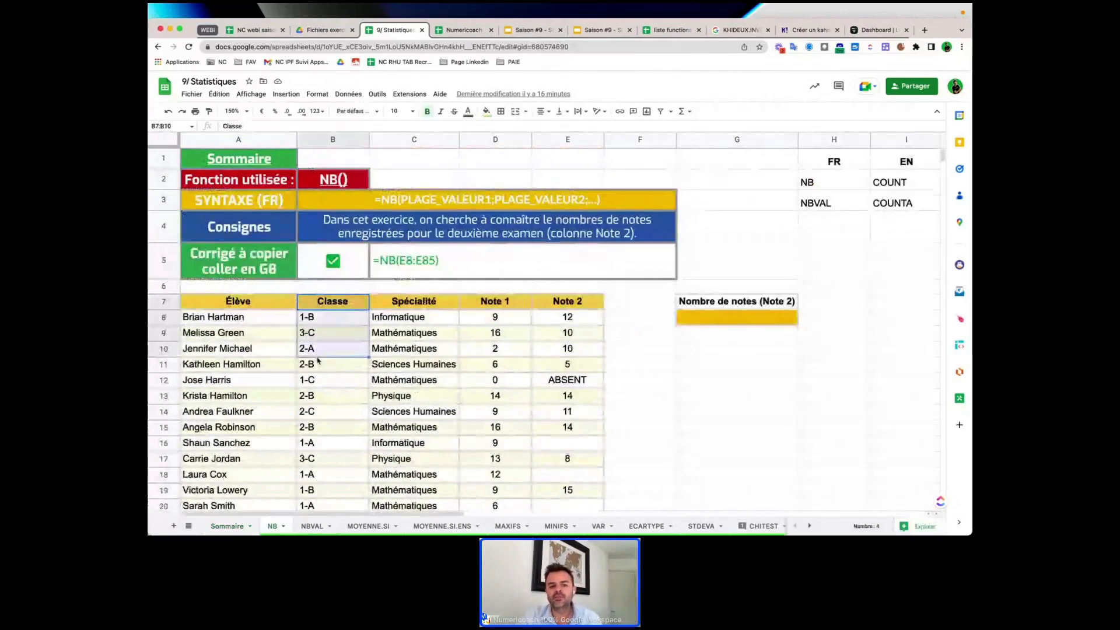
left_click(303, 318)
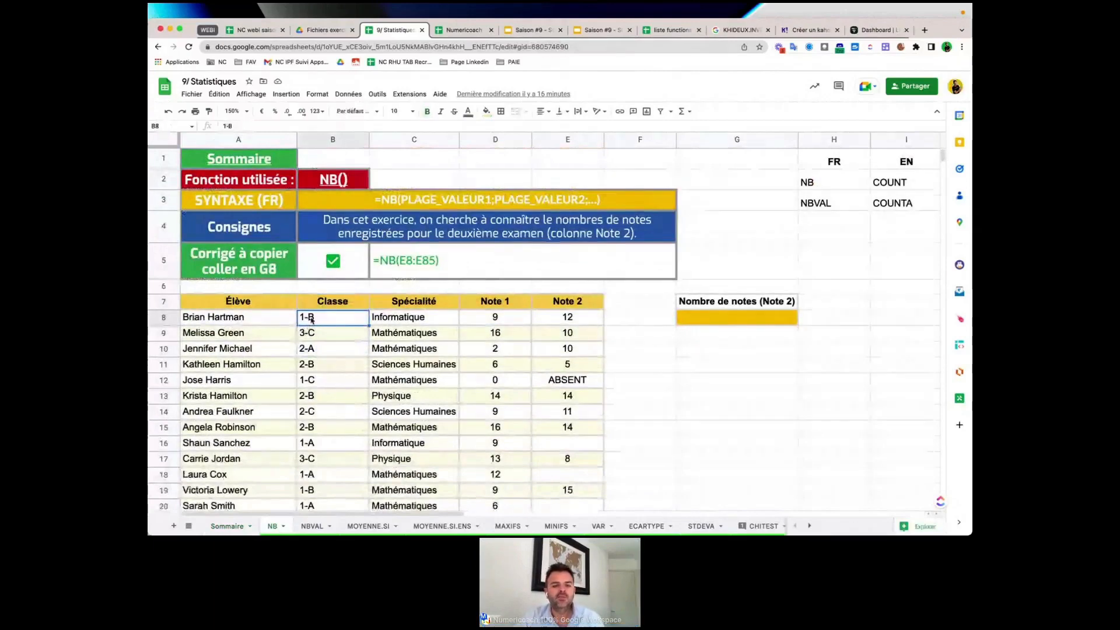
left_click(417, 317)
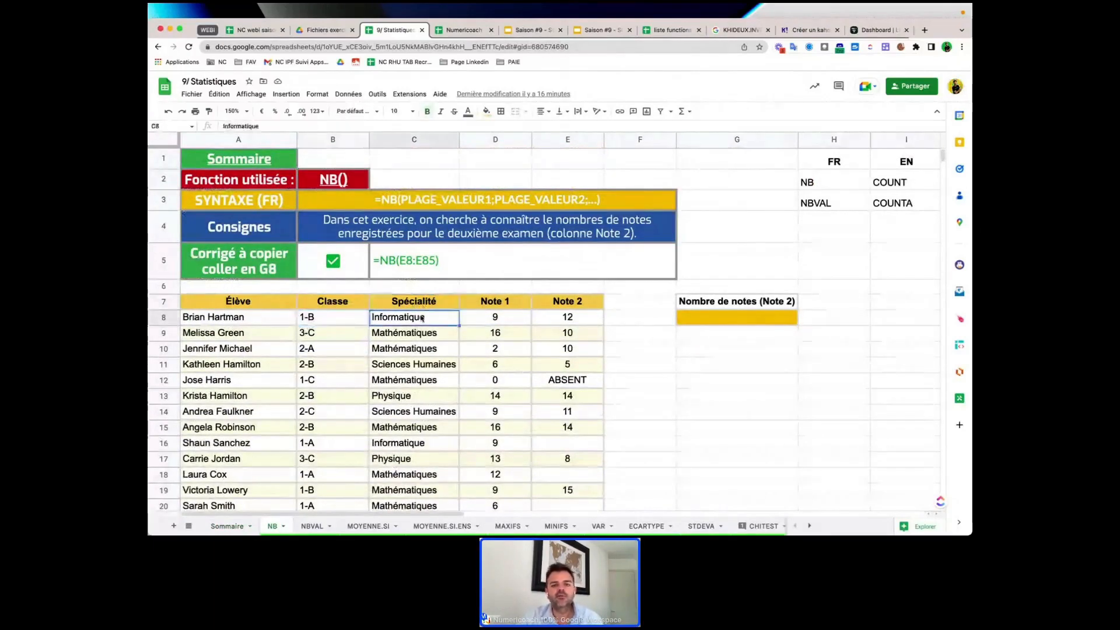
left_click(494, 316)
left_click(494, 303)
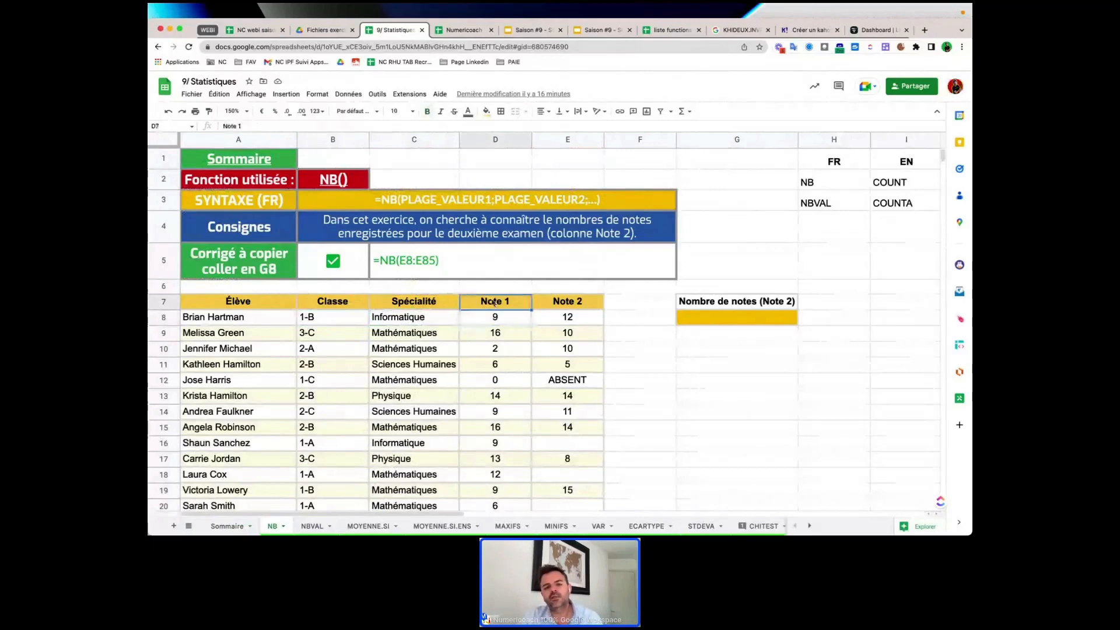
left_click(567, 304)
left_click(496, 303)
left_click(579, 306)
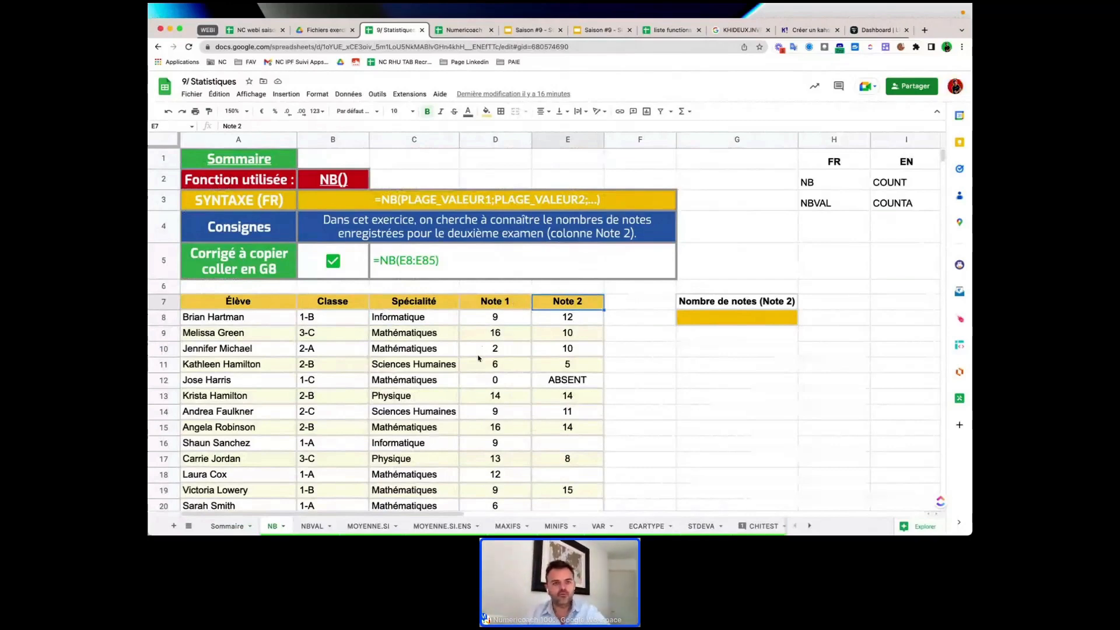
Set the NB sheet's zoom to 100% and review the French and English function names NB/COUNT and NBVAL/COUNTA
left_click(245, 114)
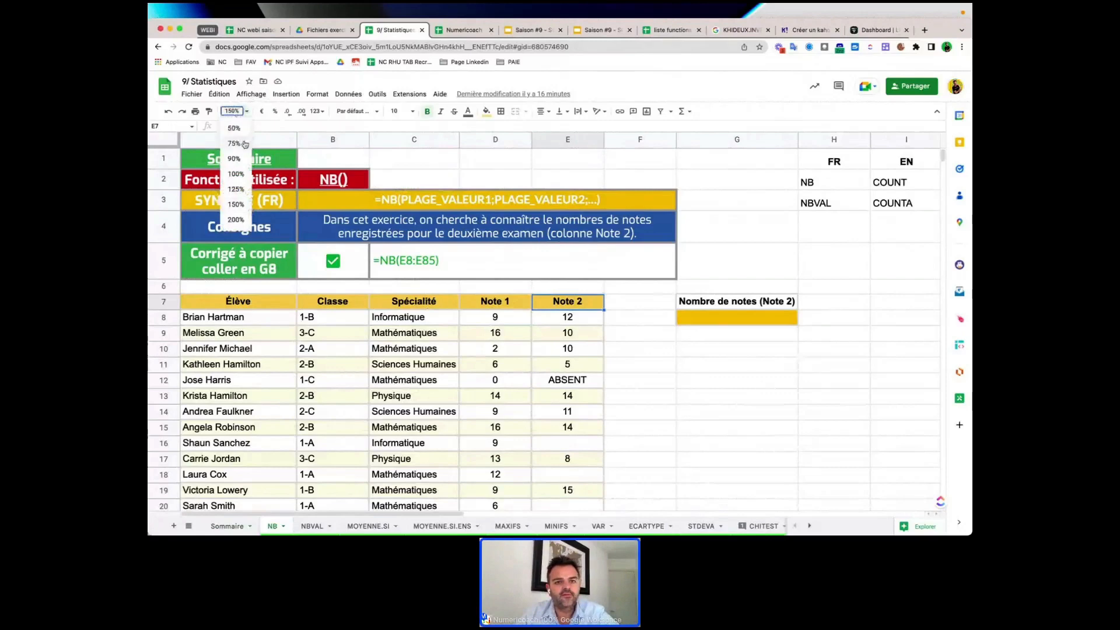
left_click(236, 173)
left_click(606, 168)
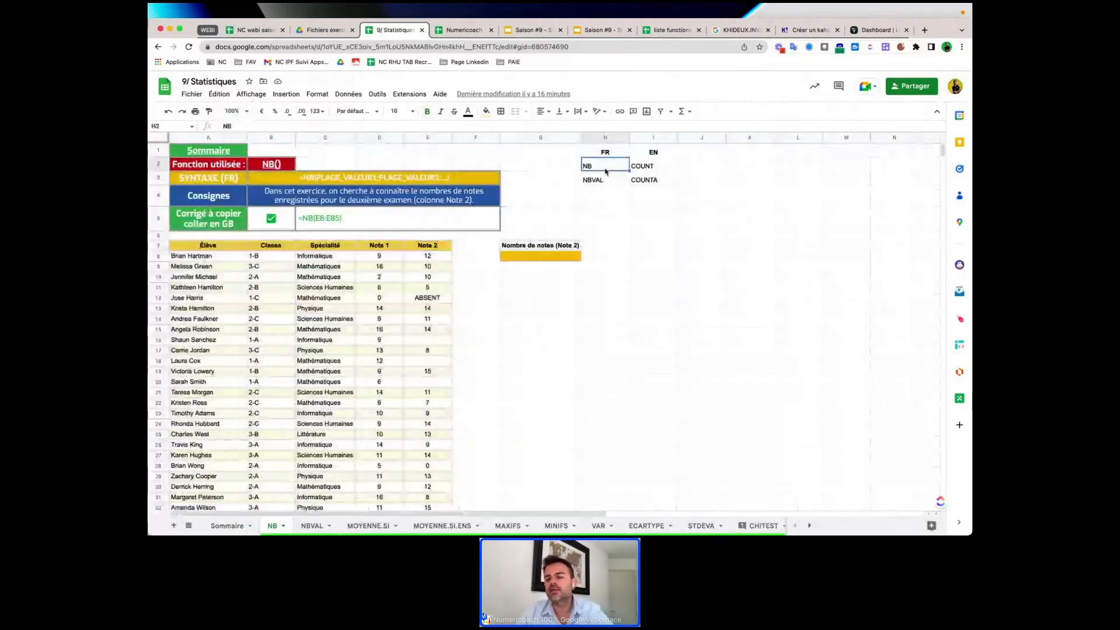
left_click(637, 169)
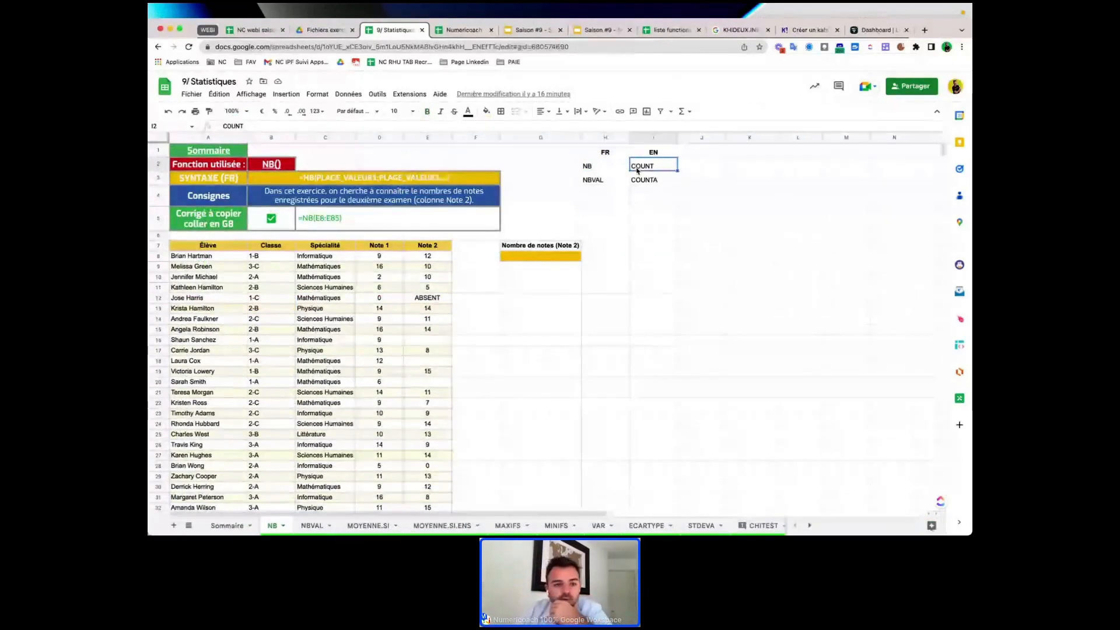
left_click(607, 181)
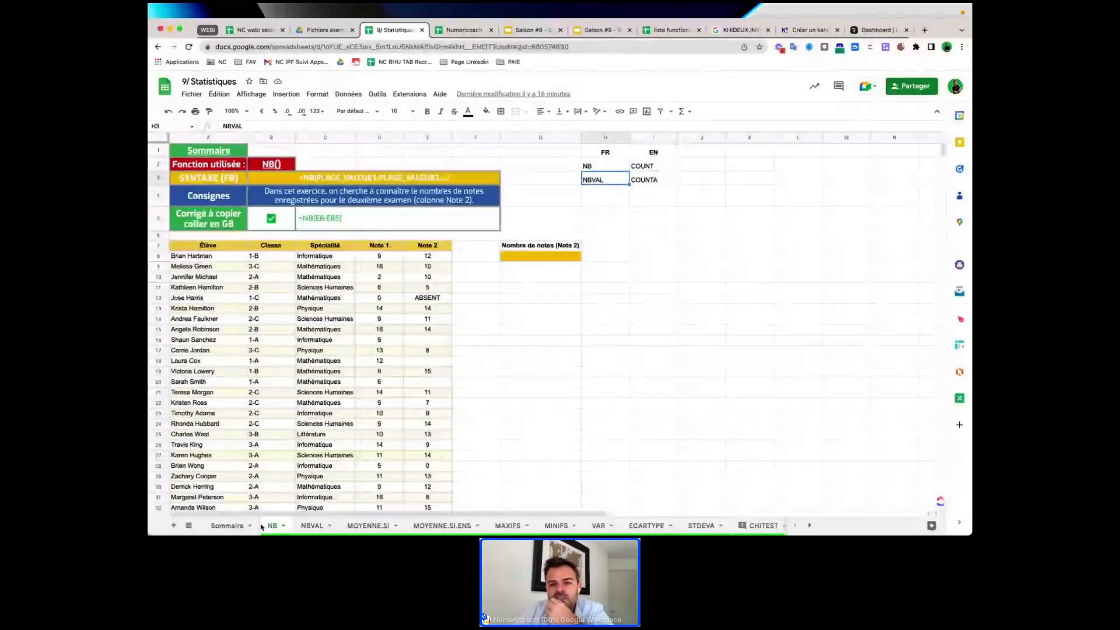
left_click(646, 179)
Clear the Spécialité entry in cell C11, then select the empty Note 2 cell E16
left_click(378, 288)
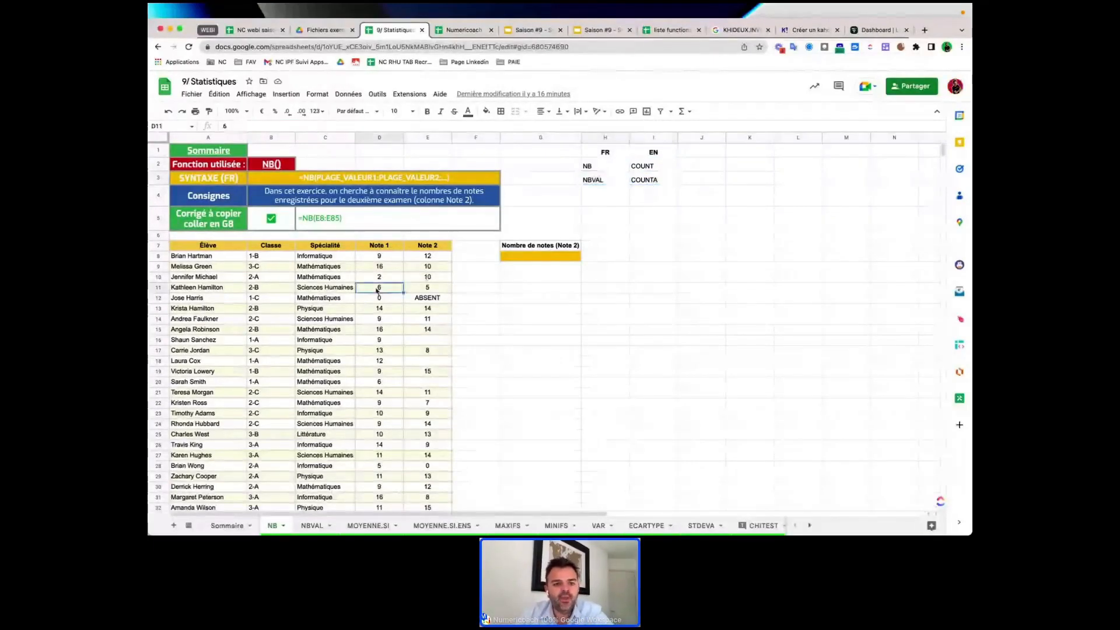
left_click(315, 288)
type("a")
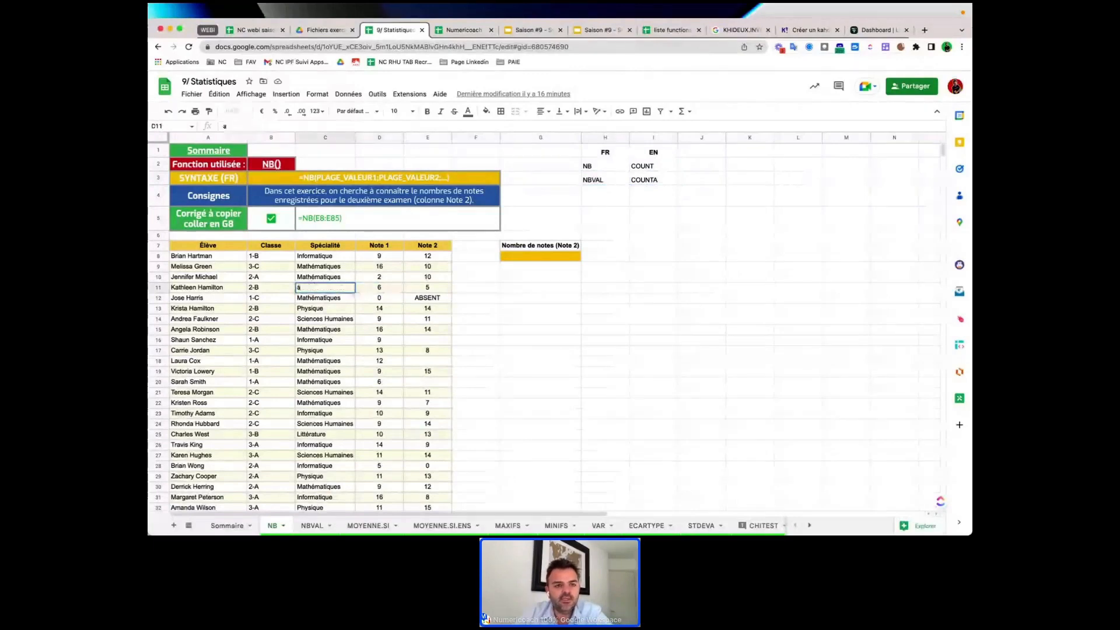
key("BackSpace")
left_click(428, 337)
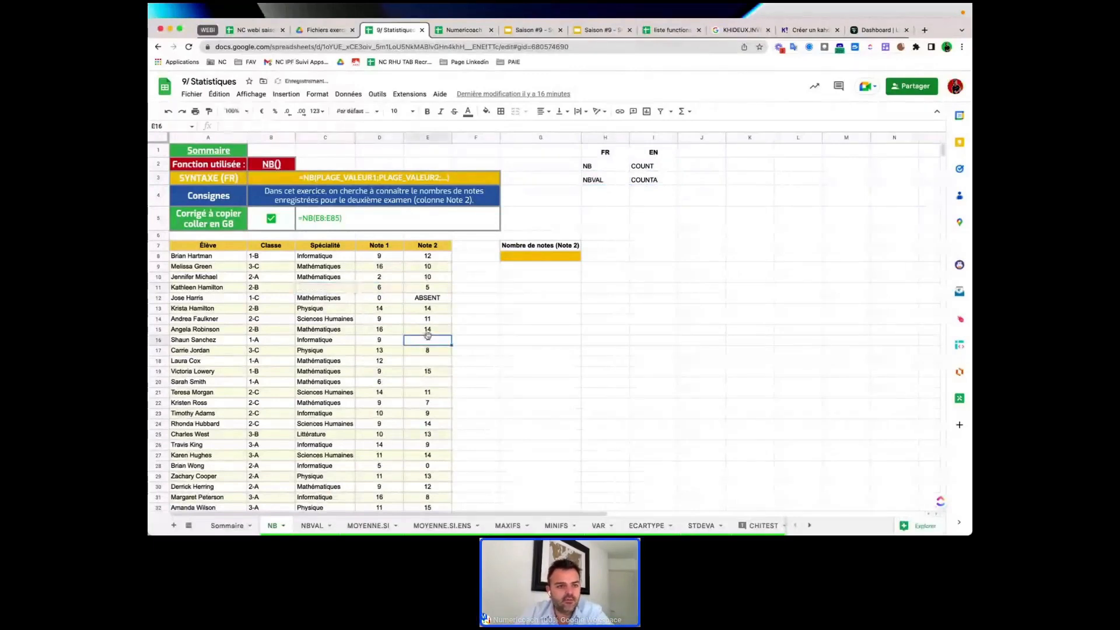
Undo the clearing of cell C11, then create a pivot table in a new sheet from the student table A7:E85
key("super+z")
left_click(221, 248)
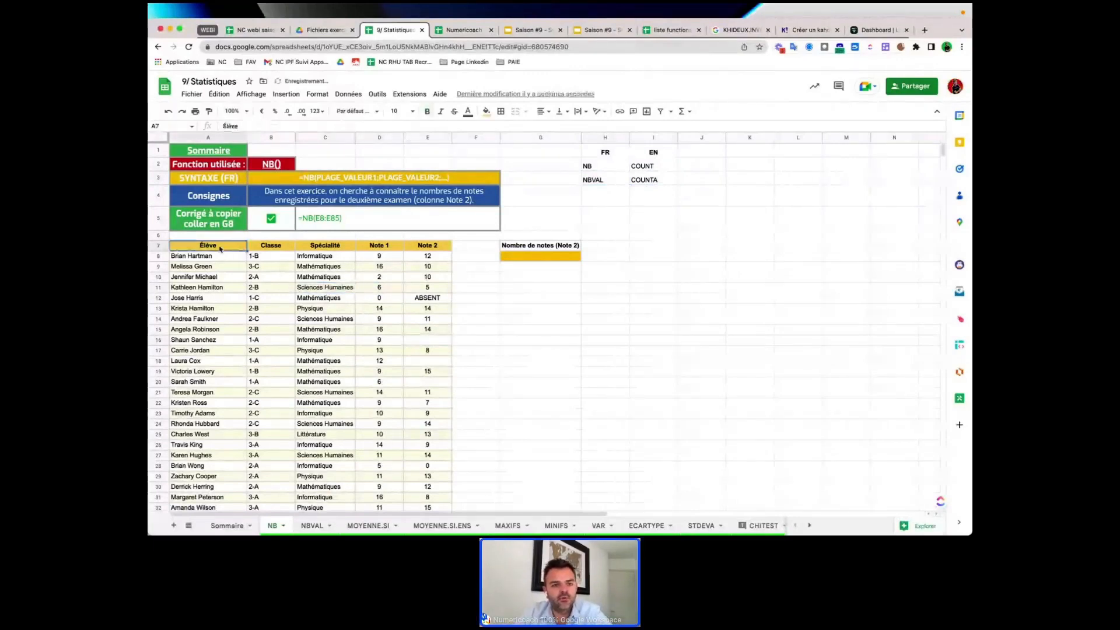
key("super+a")
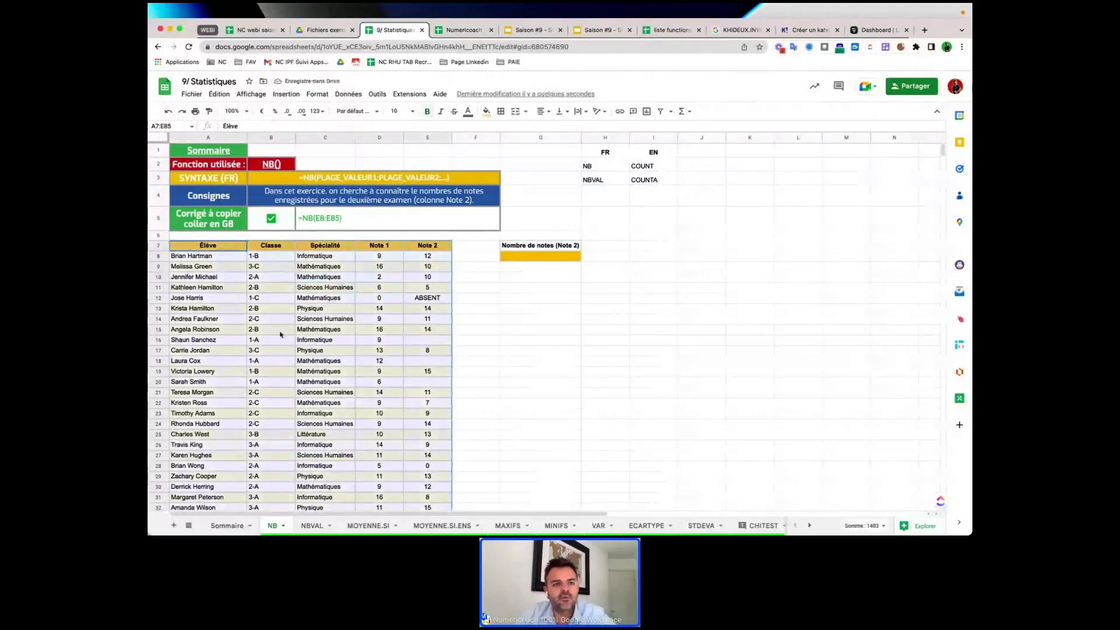
left_click(286, 95)
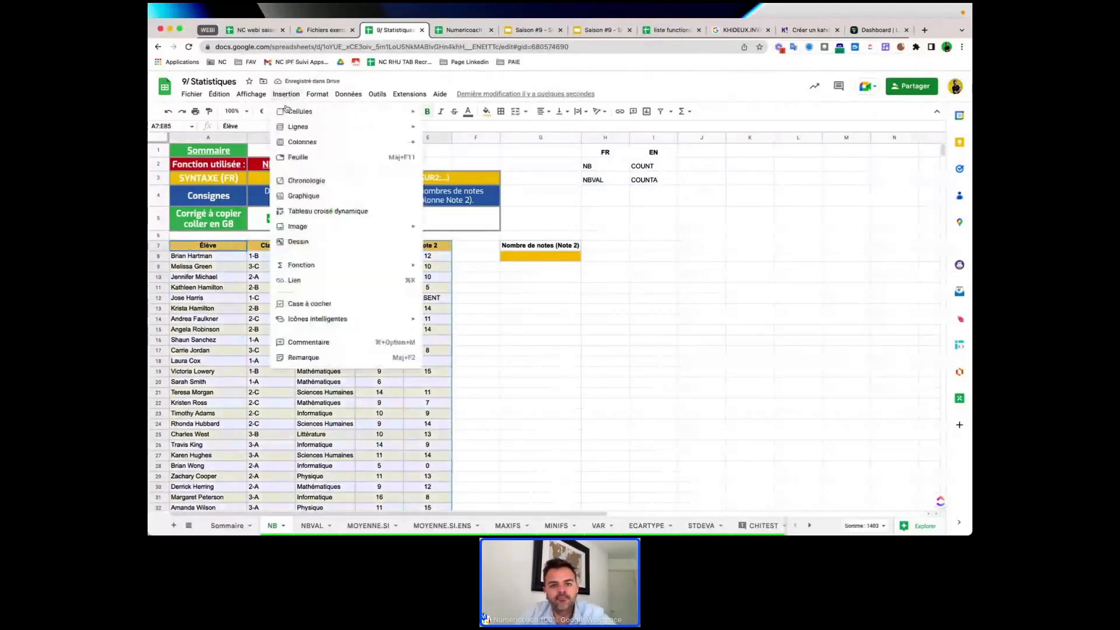
left_click(348, 211)
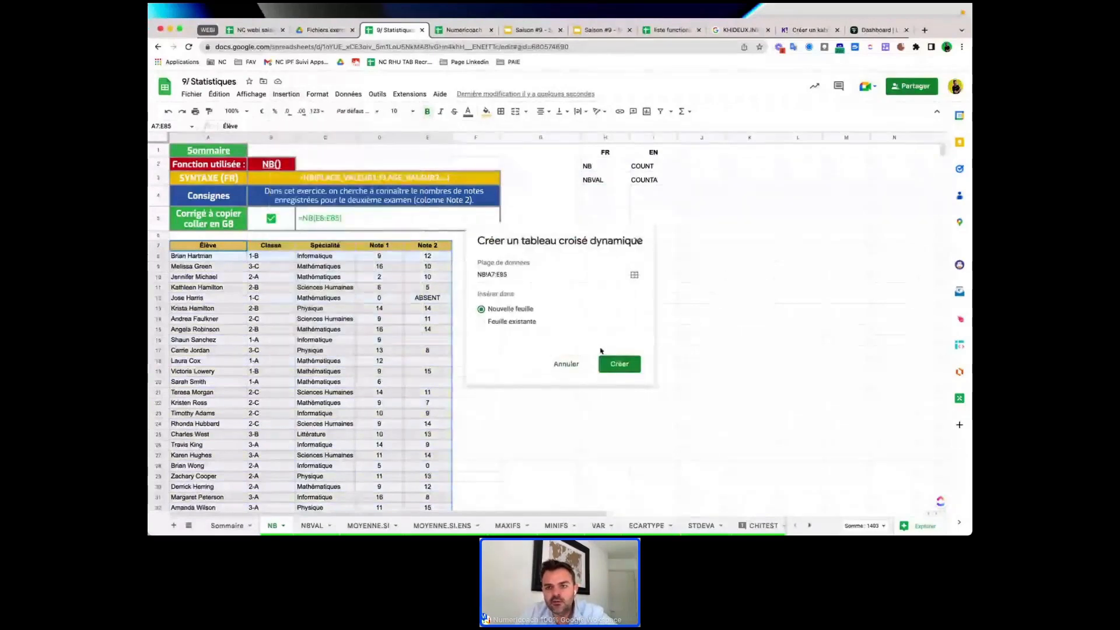
left_click(615, 364)
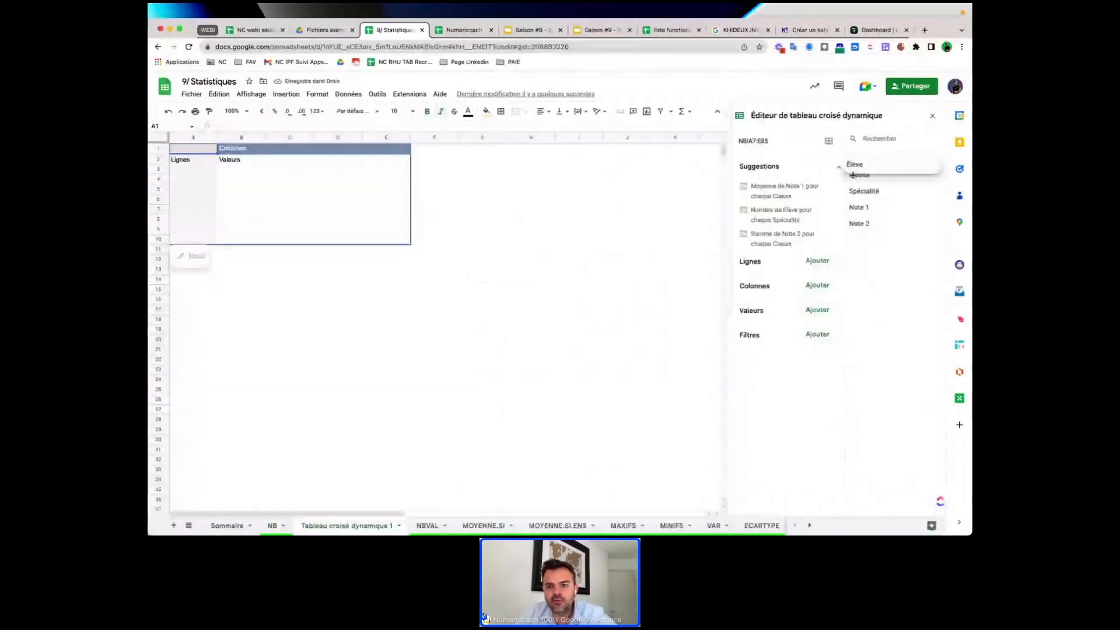
Add Élève as the pivot table's rows and Note 1 as its values, summarized with VAR
left_click_drag(853, 175, 770, 280)
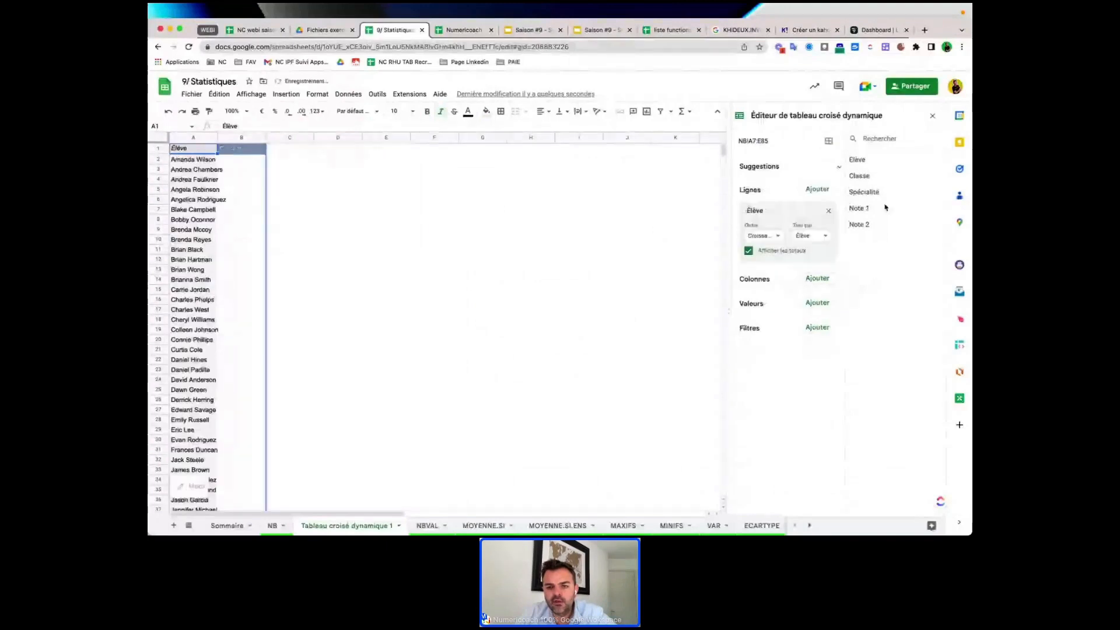
left_click_drag(885, 207, 756, 327)
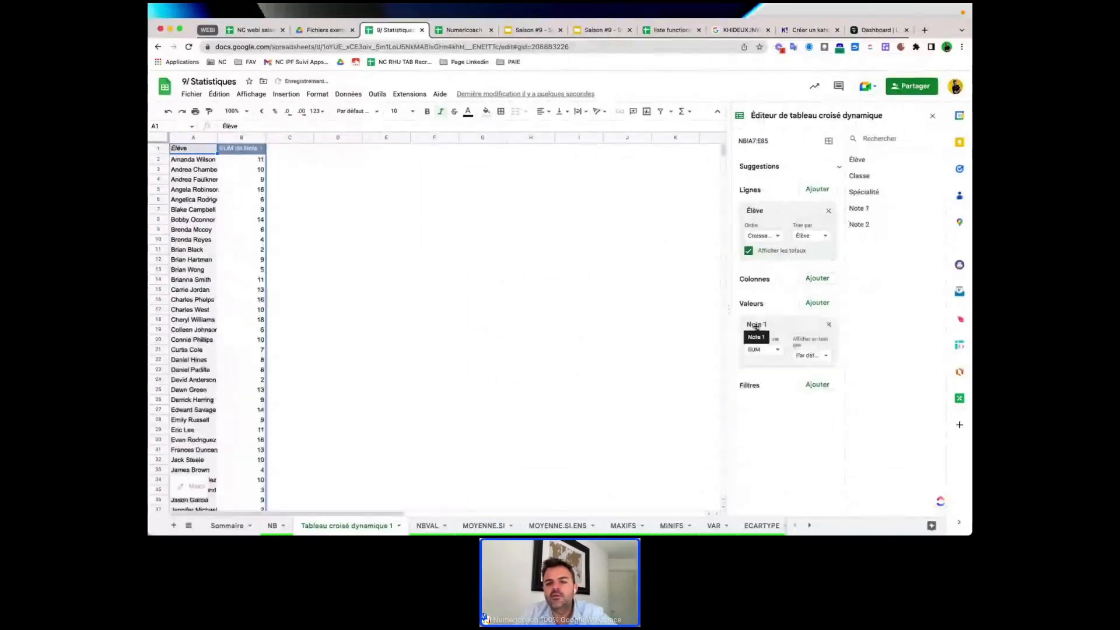
left_click(773, 350)
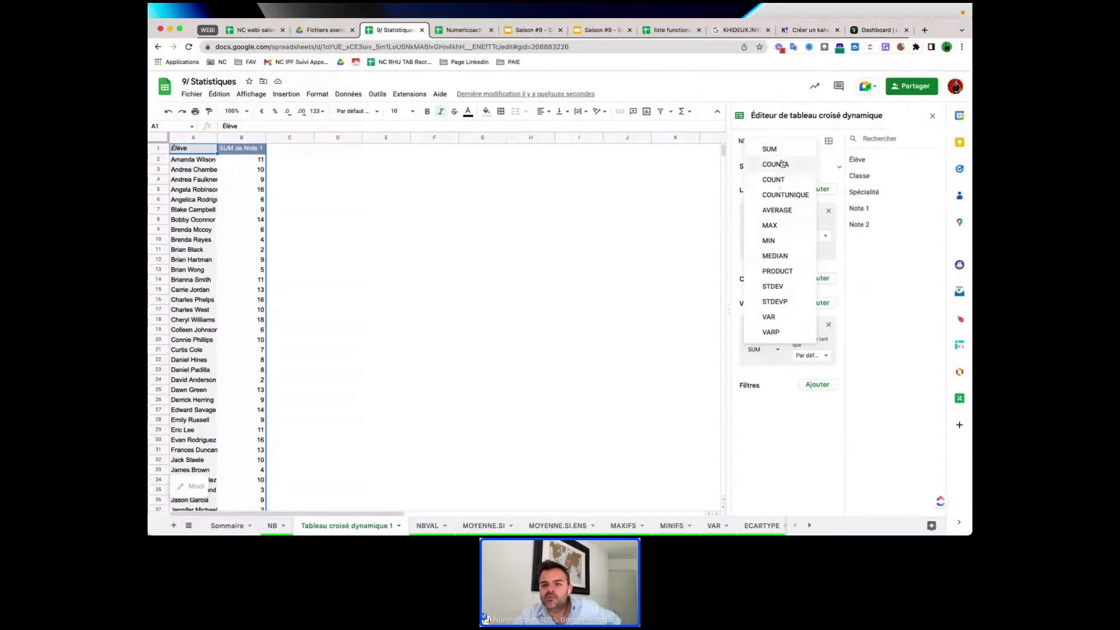
left_click(773, 318)
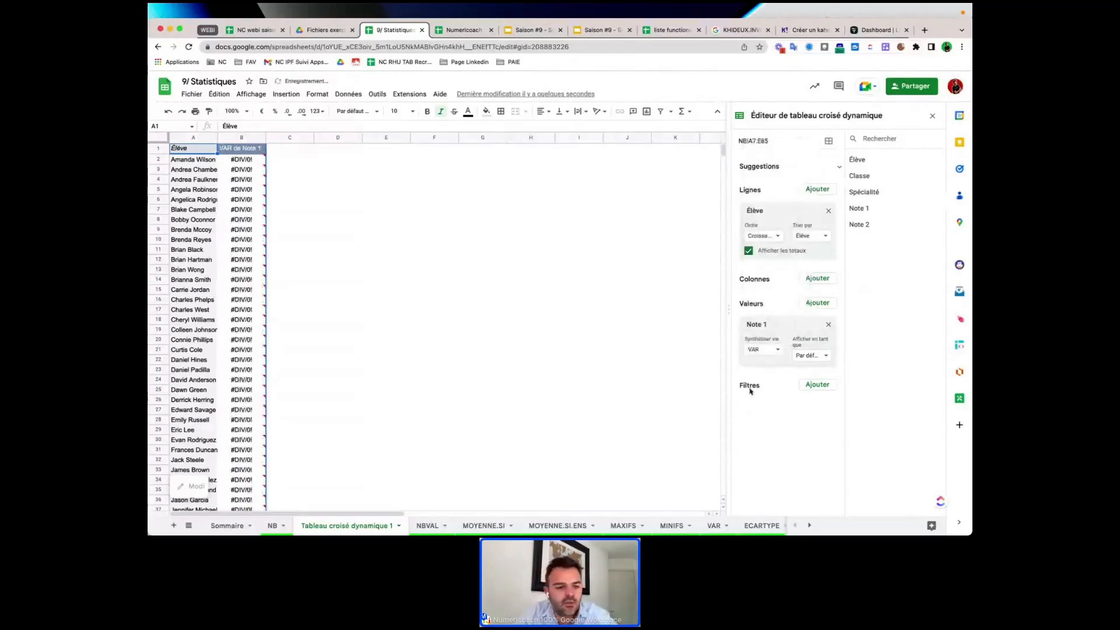
Return to the NB sheet and compare the French names NB and NBVAL with the English COUNT and COUNTA
left_click(271, 525)
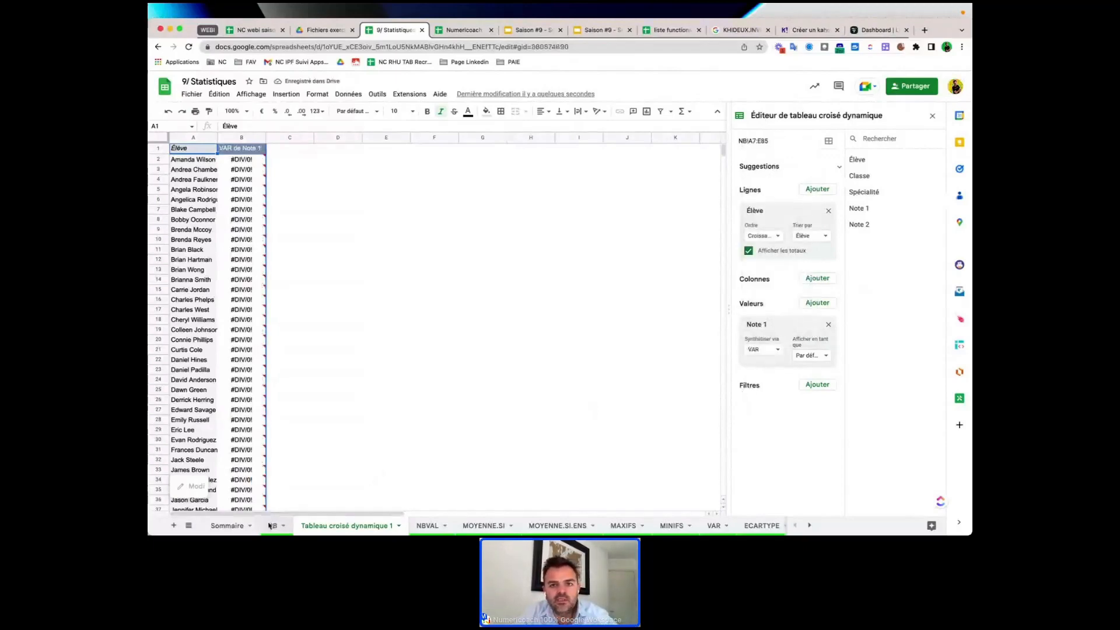
left_click(604, 167)
left_click(643, 166)
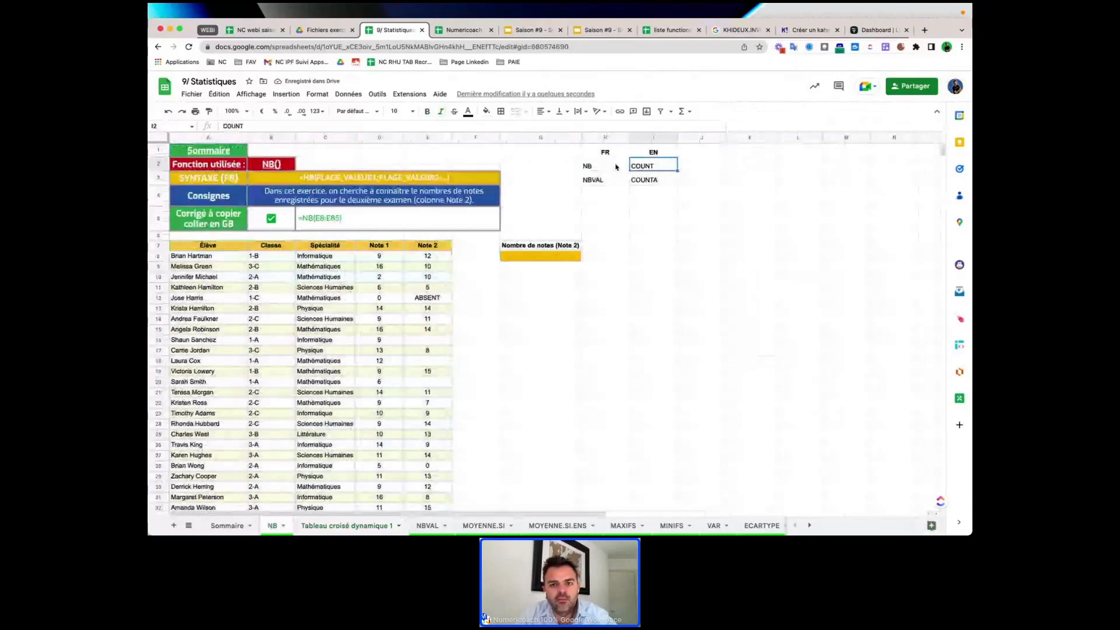
left_click(603, 167)
left_click(608, 178)
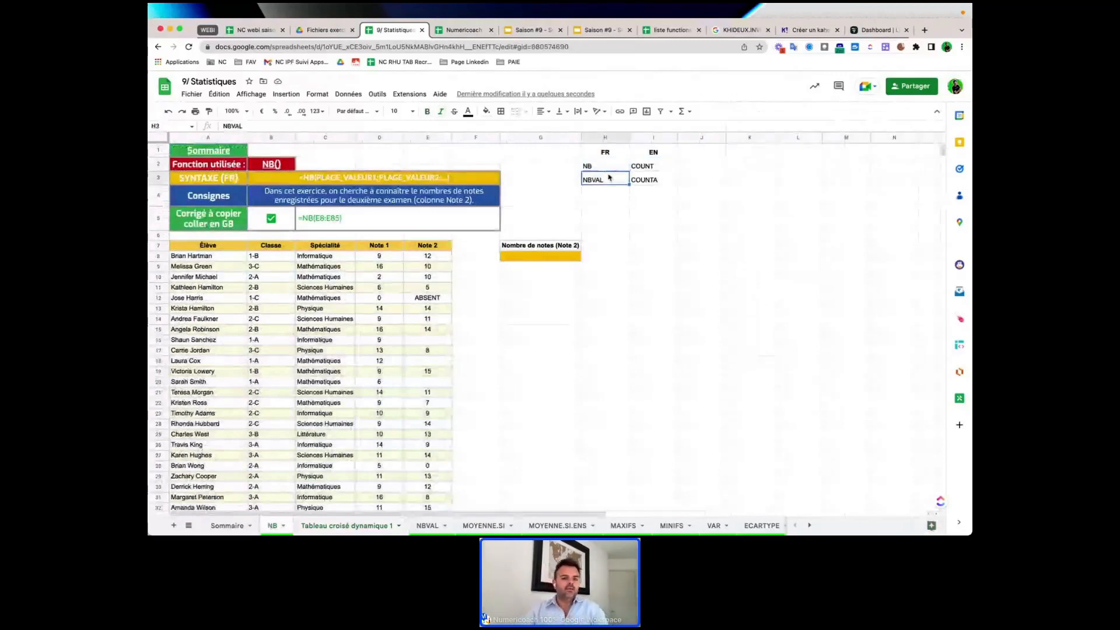
left_click(663, 179)
left_click(541, 360)
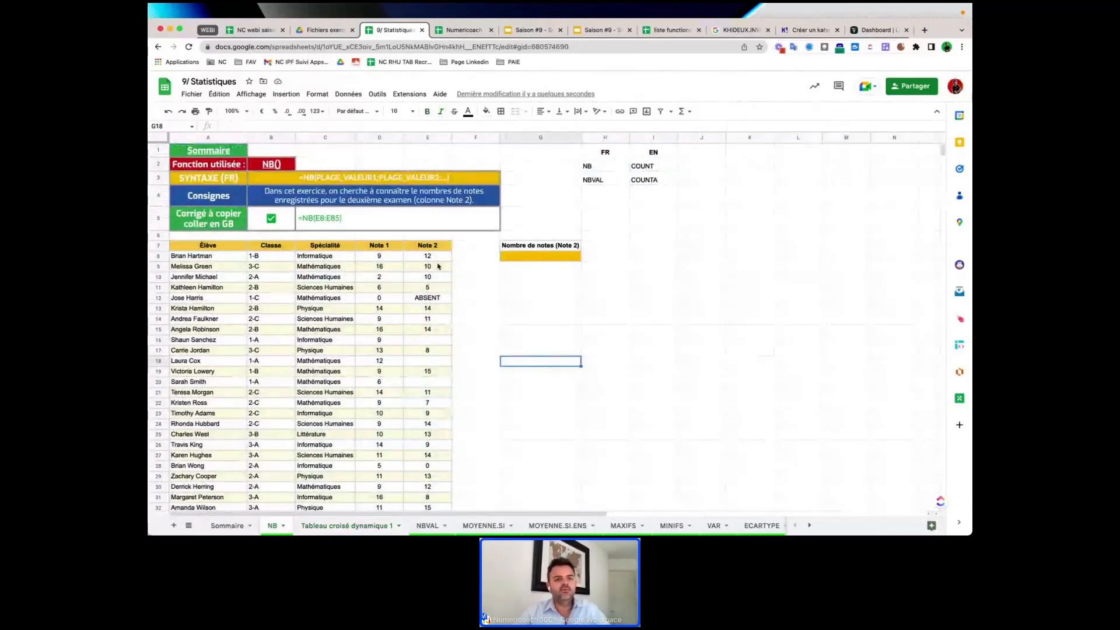
Read the NB exercise instructions and examine the numeric and text entries in the Note 2 column
left_click(358, 201)
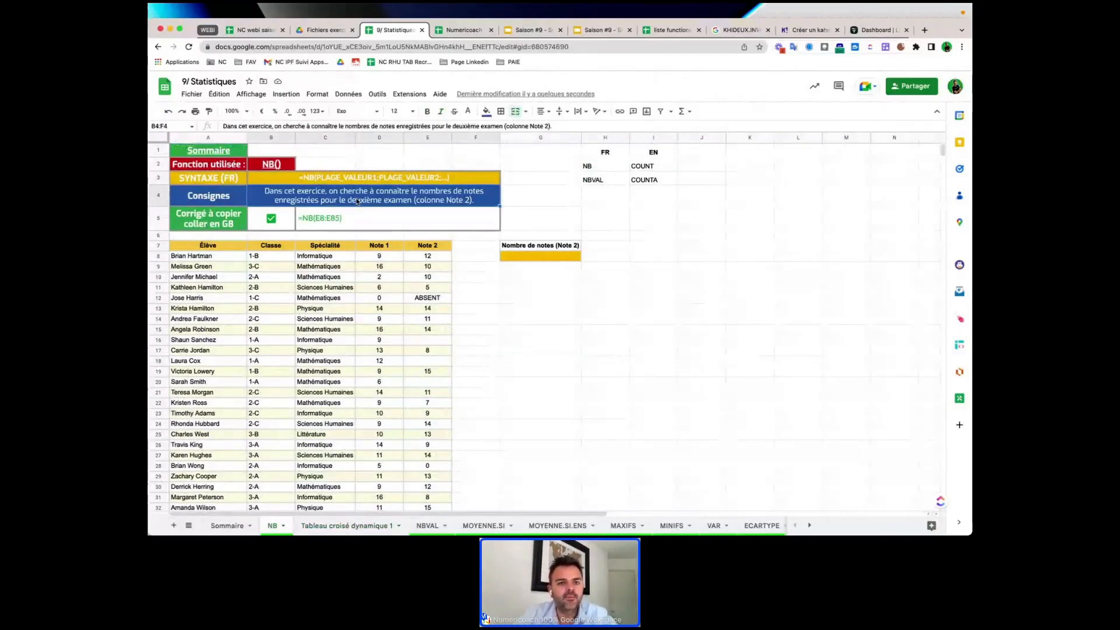
left_click(433, 247)
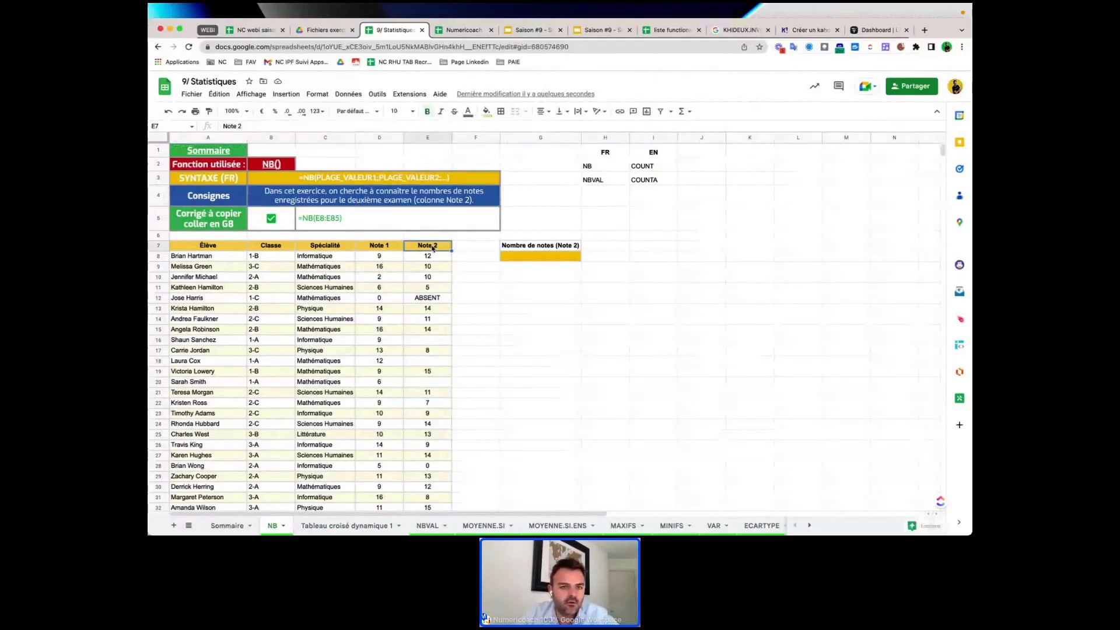
left_click(426, 139)
left_click(421, 246)
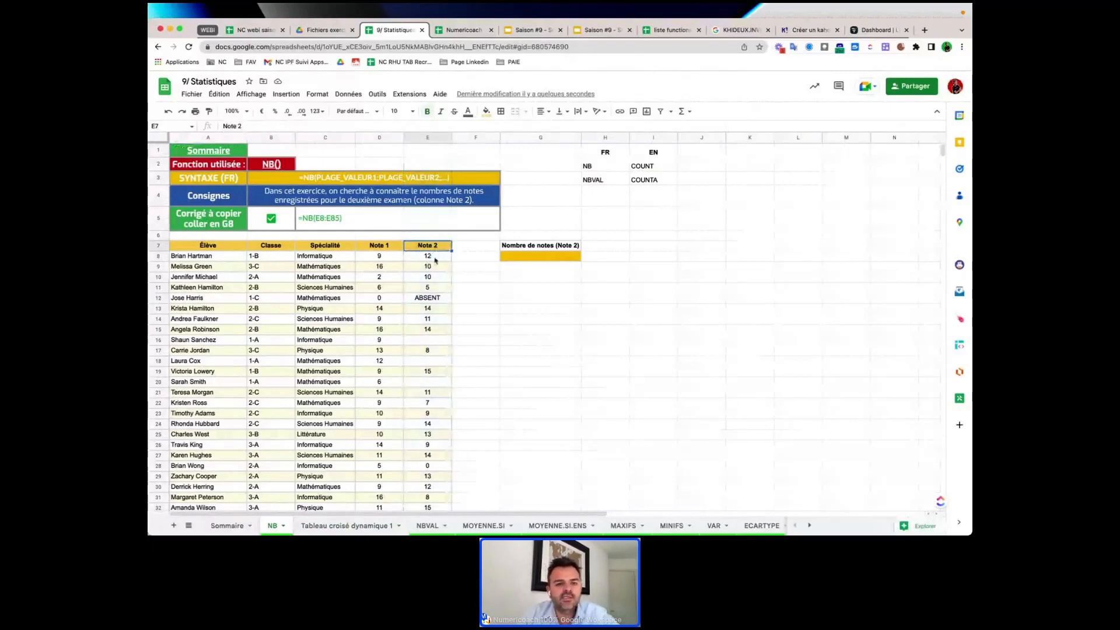
left_click(435, 259)
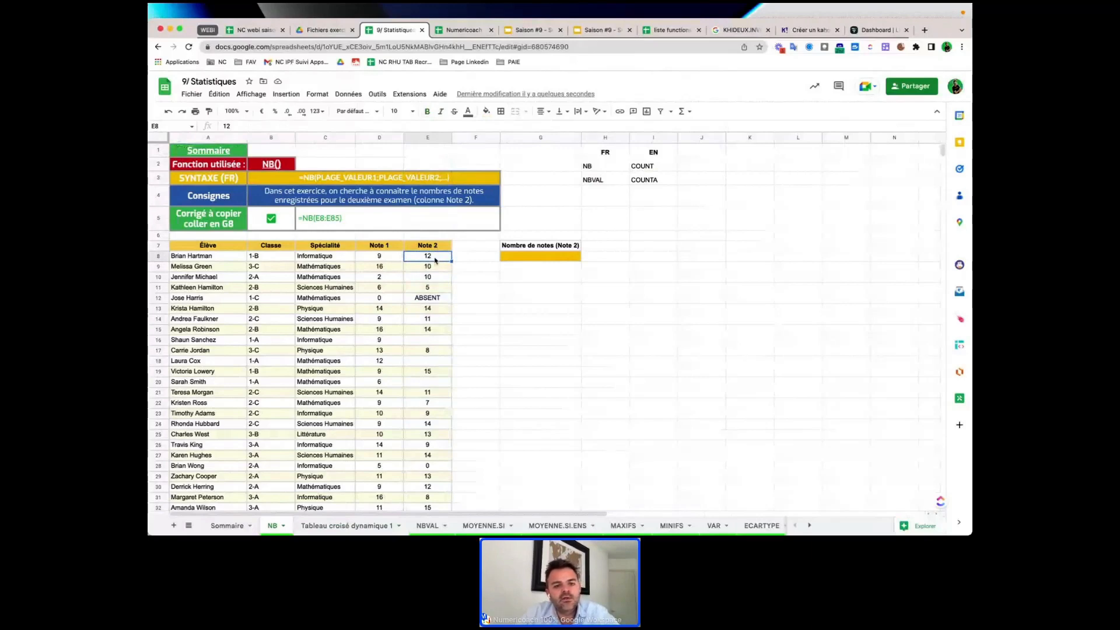
left_click(431, 301)
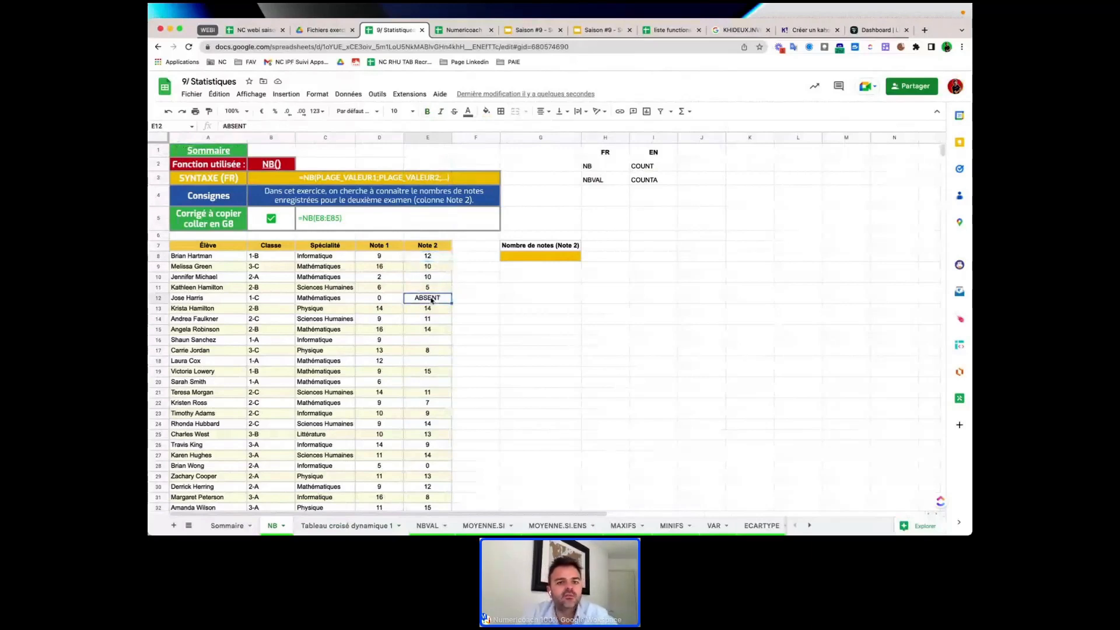
Go over the NB/COUNT and NBVAL/COUNTA pairs in cells H2:I3 once more
left_click(619, 169)
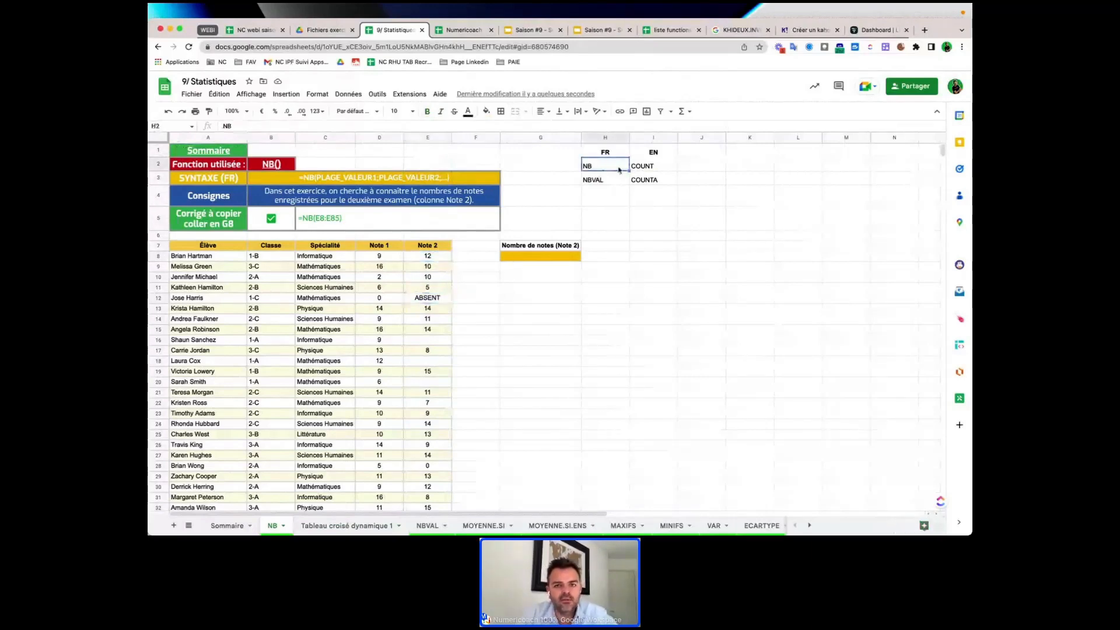
left_click(640, 167)
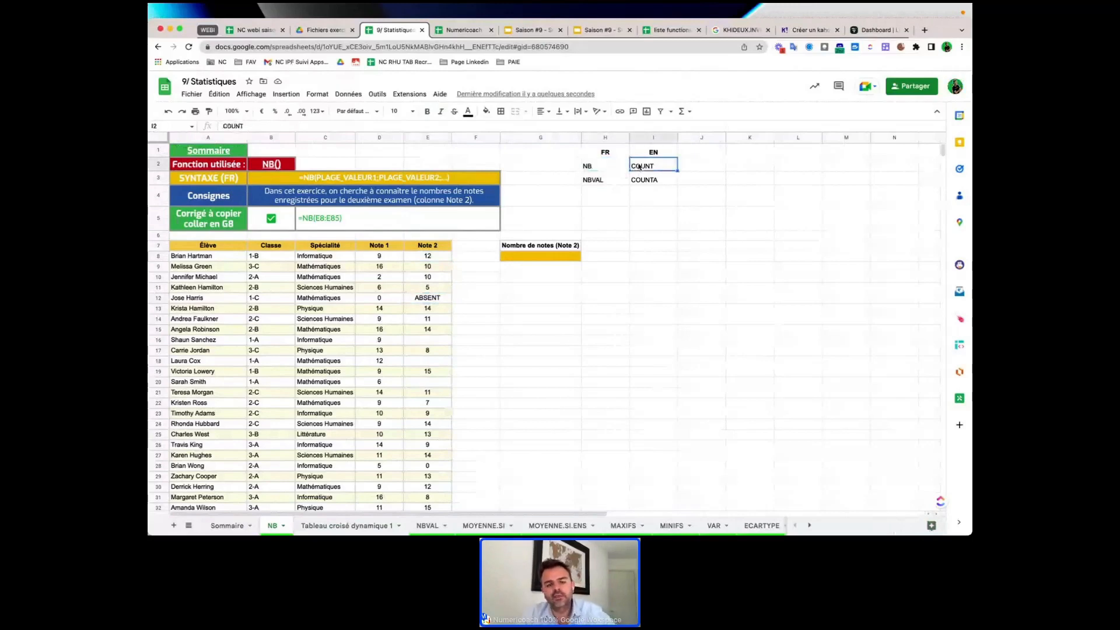
left_click(601, 181)
left_click(644, 183)
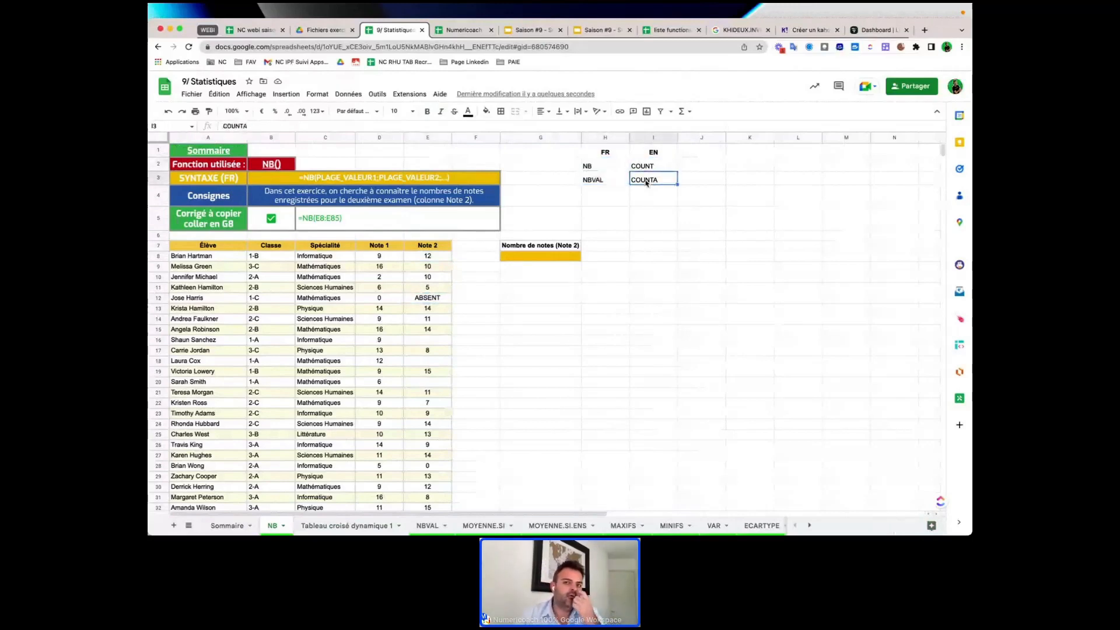
left_click(613, 185)
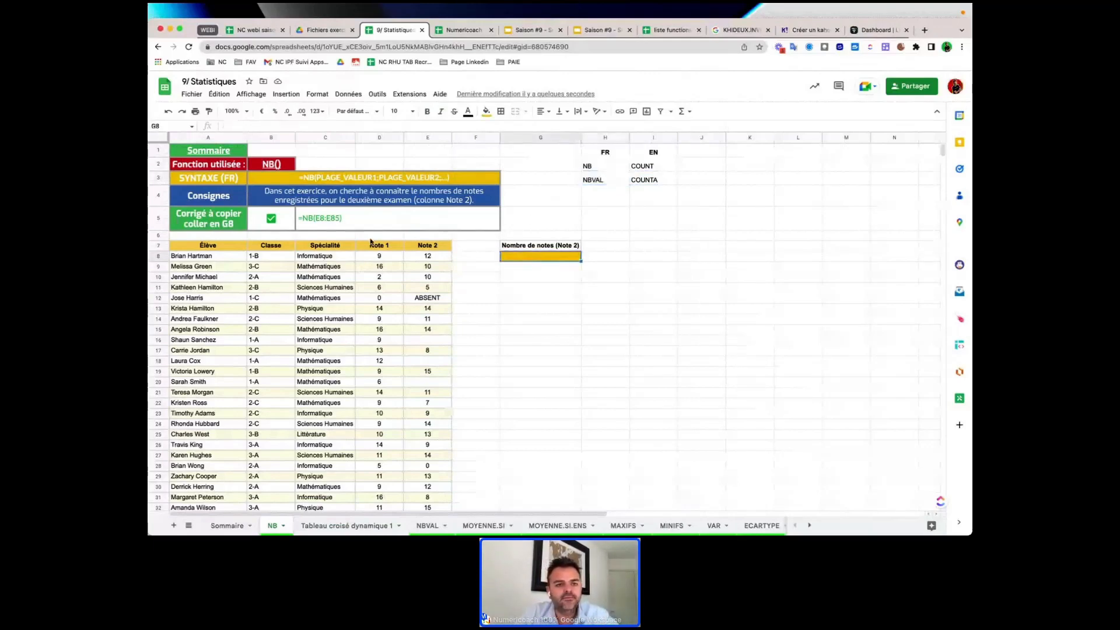
Copy the answer formula =NB(E8:E85) from the Corrigé cell into G8, under Nombre de notes (Note 2)
double_click(319, 222)
left_click(298, 212)
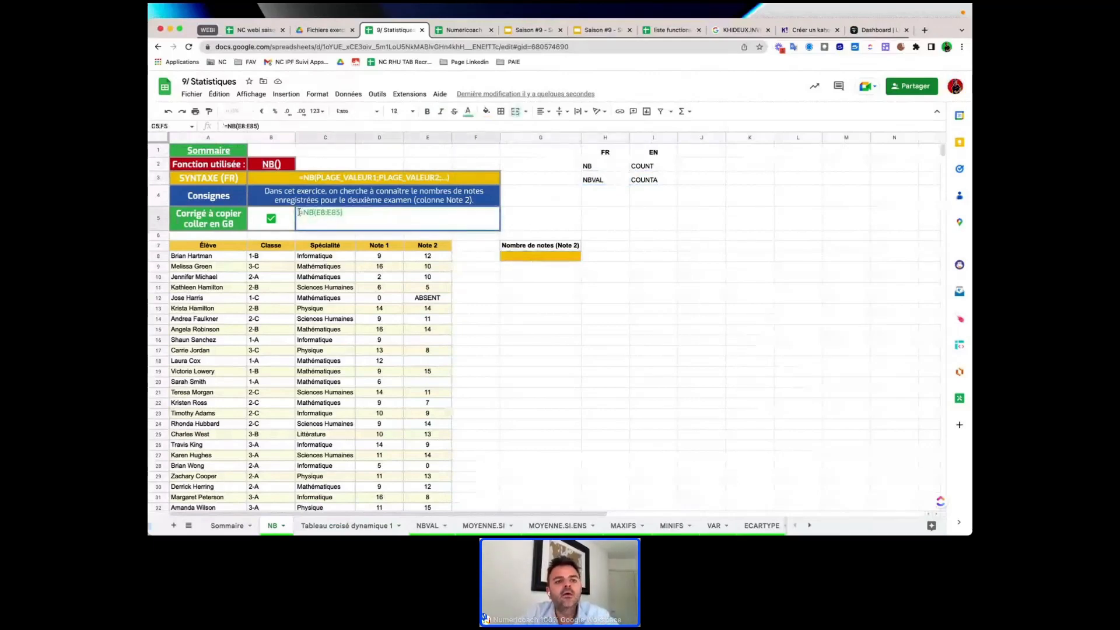
left_click_drag(298, 212, 346, 213)
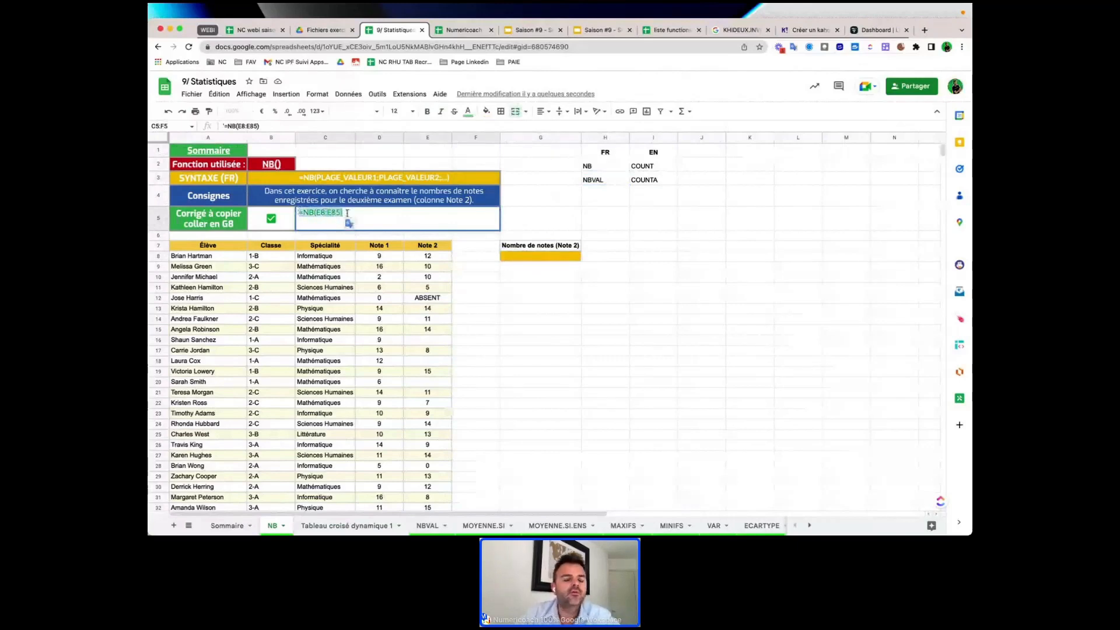
left_click(301, 212)
left_click_drag(300, 212, 344, 216)
key("ctrl+c")
left_click(529, 257)
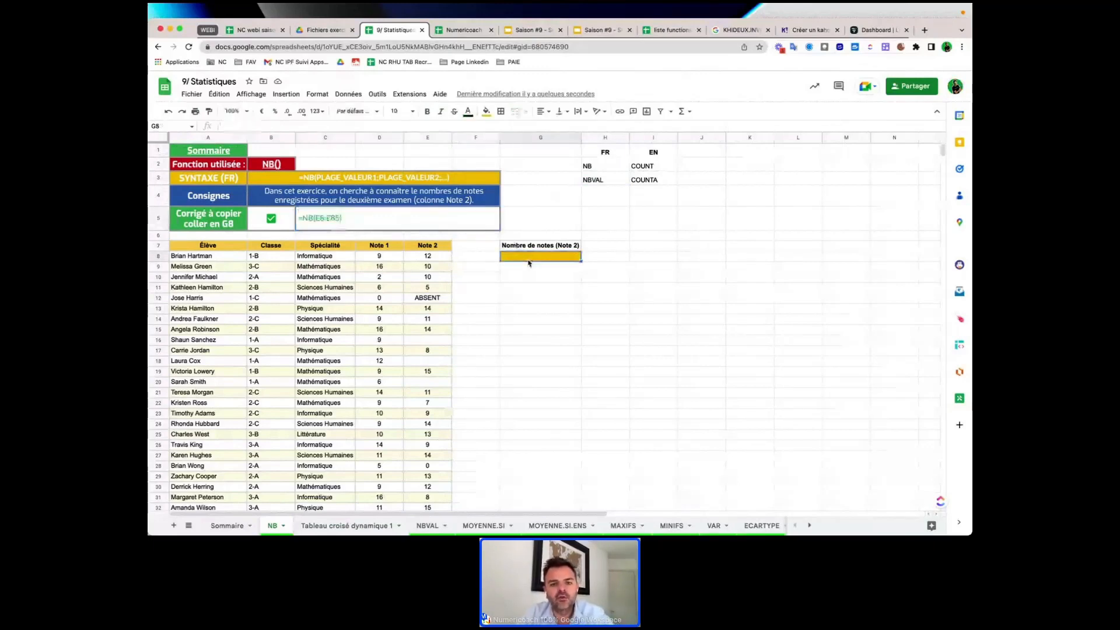
key("ctrl+v")
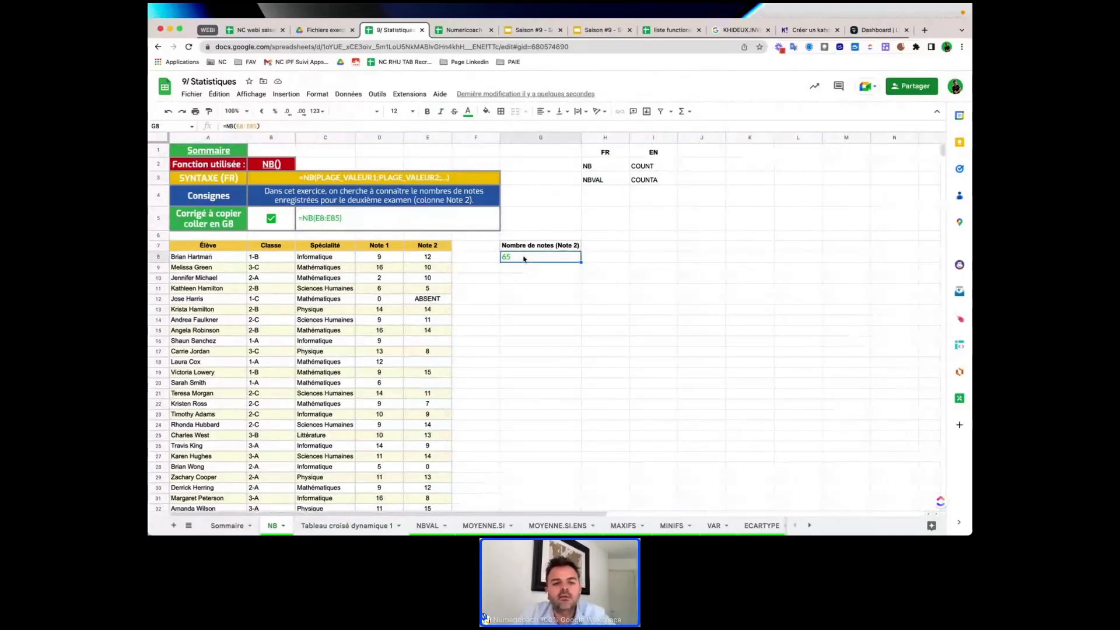
Select the Note 2 range E8:E85 and check its quick statistics, comparing Nombre with Nombre de valeurs numériques
mouse_move(434, 259)
left_mouse_down()
mouse_move(428, 508)
mouse_move(435, 252)
left_mouse_up()
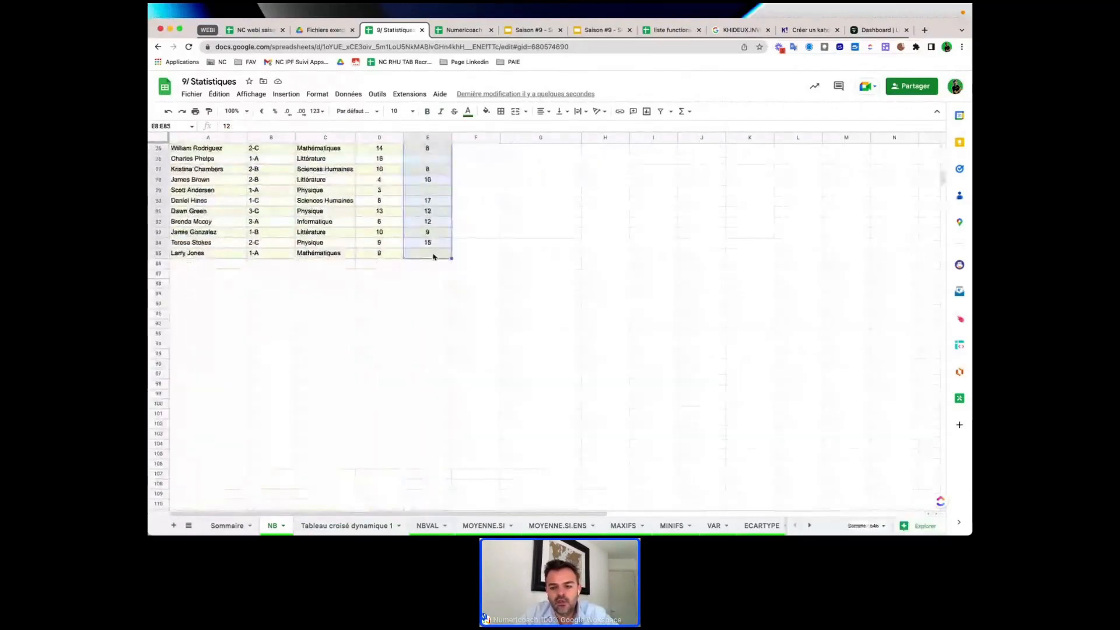
left_click(869, 526)
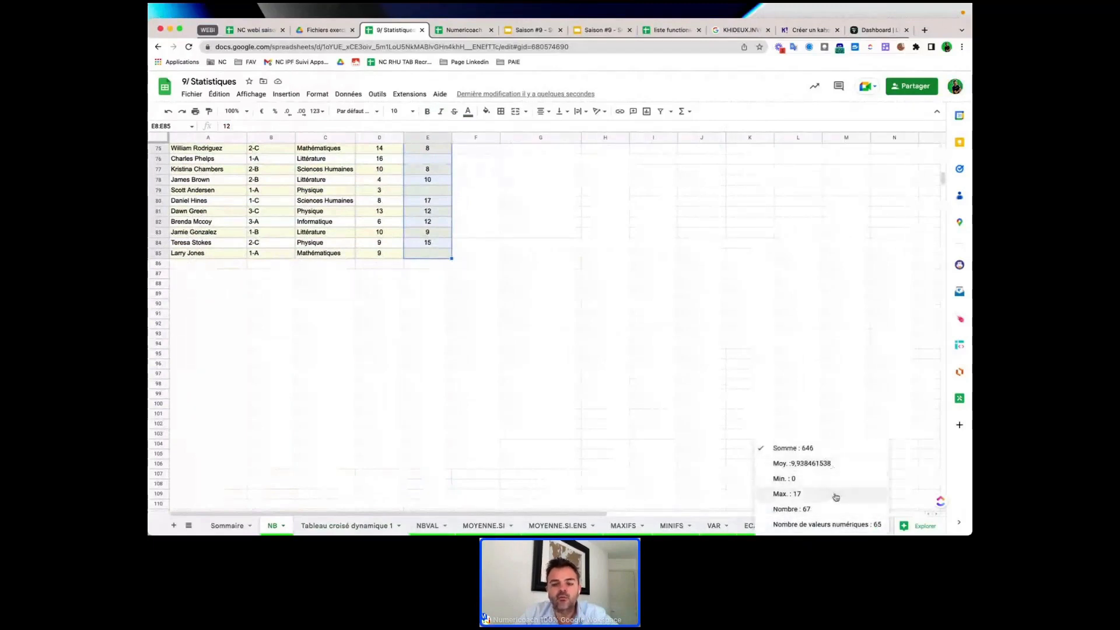
left_click(840, 511)
left_click(867, 526)
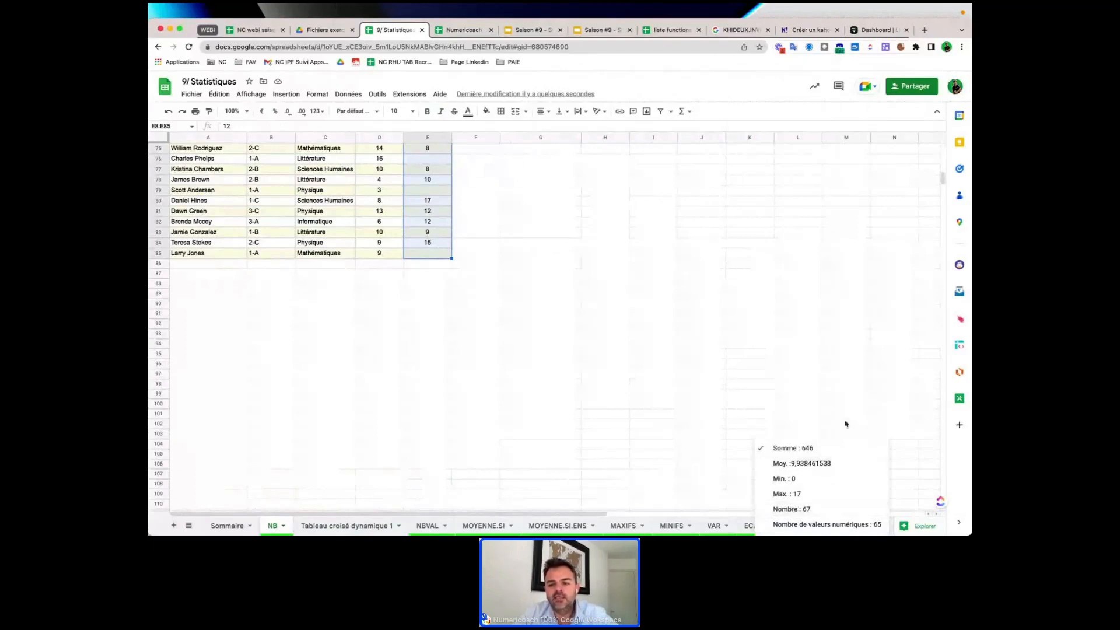
left_click(835, 403)
Select the last Note 2 cell, E85, and extend the selection upward cell by cell to E77
left_click(422, 253)
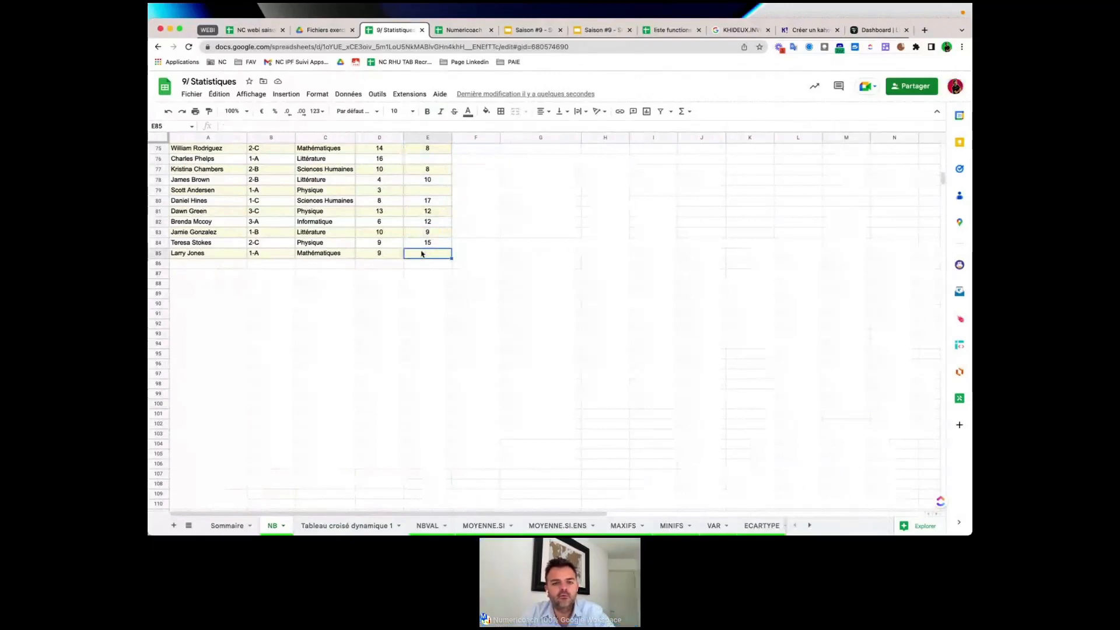
key("shift+Up")
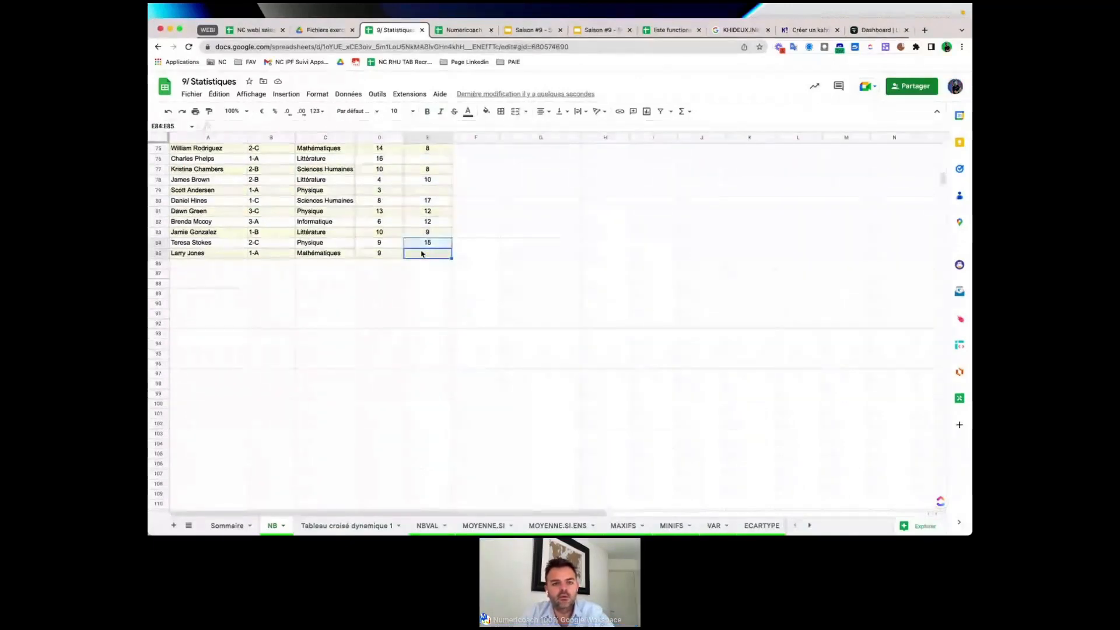
key("shift+Down")
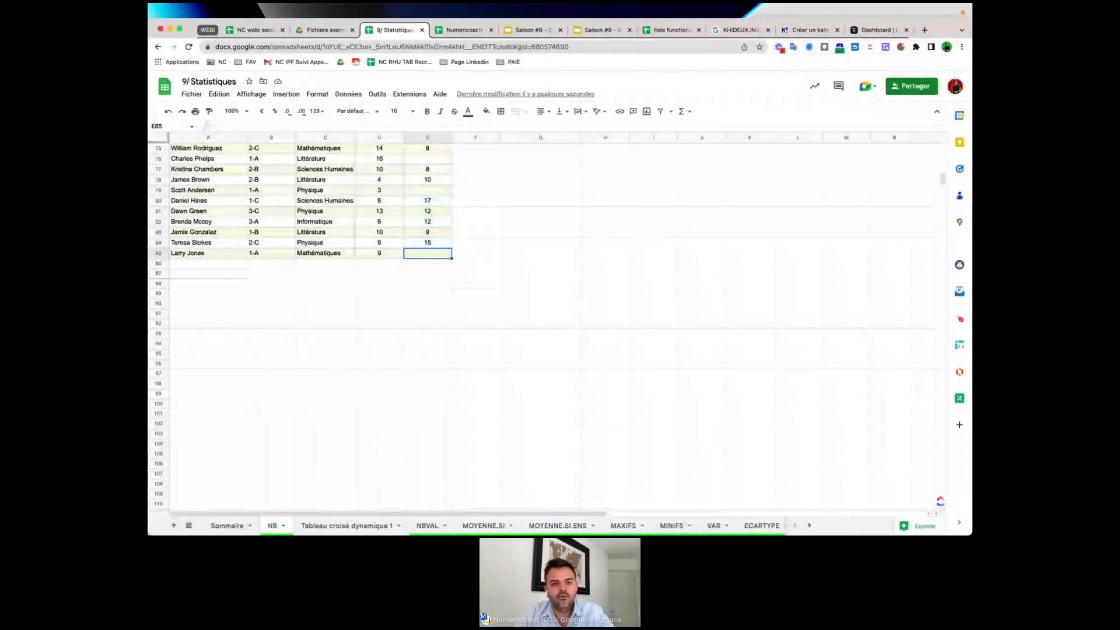
key("shift+Up")
key("shift+Up")
key("shift+Up")
key("shift+Up")
key("shift+Up")
key("shift+Up")
key("shift+Up")
key("shift+Up")
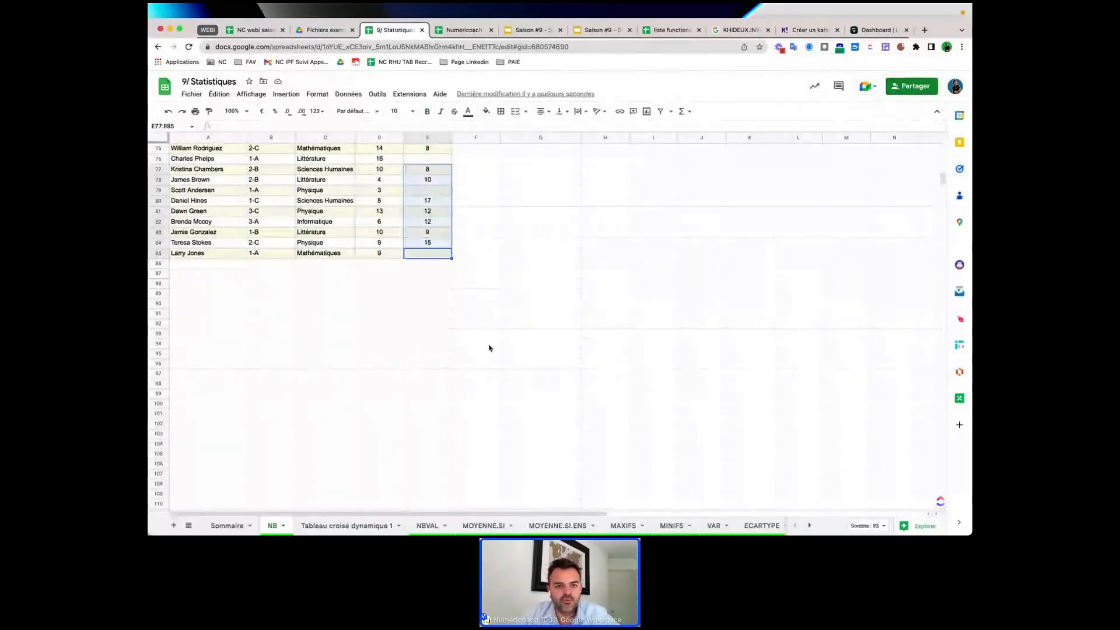
Reselect all Note 2 grades from E8 to E85 and display the full list of selection statistics
scroll(489, 348, "up", 15)
left_click_drag(428, 256, 440, 285)
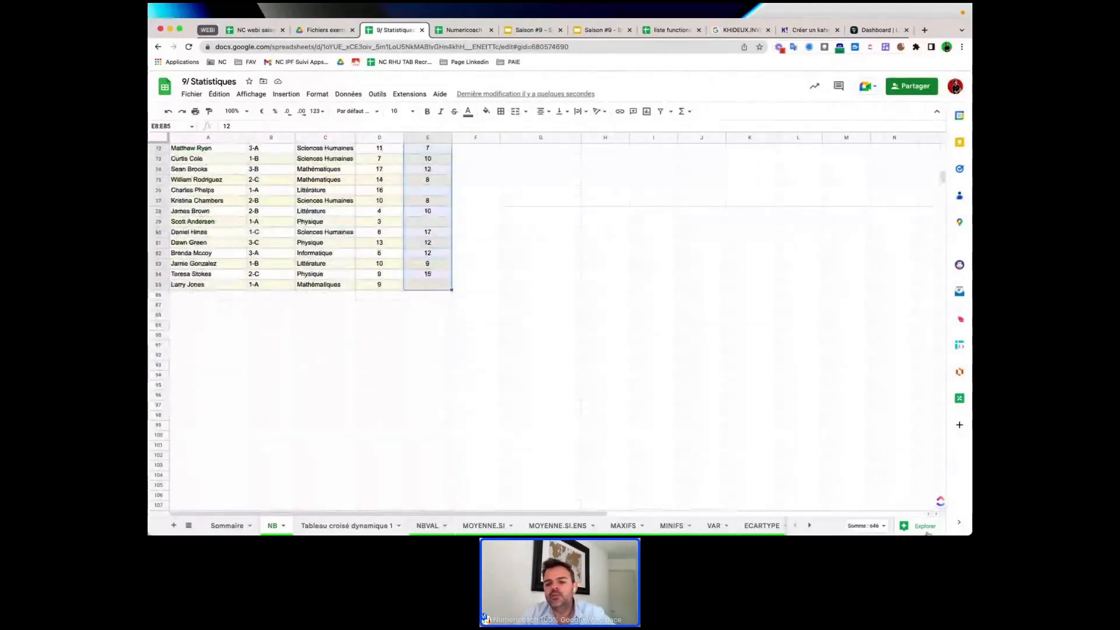
left_click(883, 528)
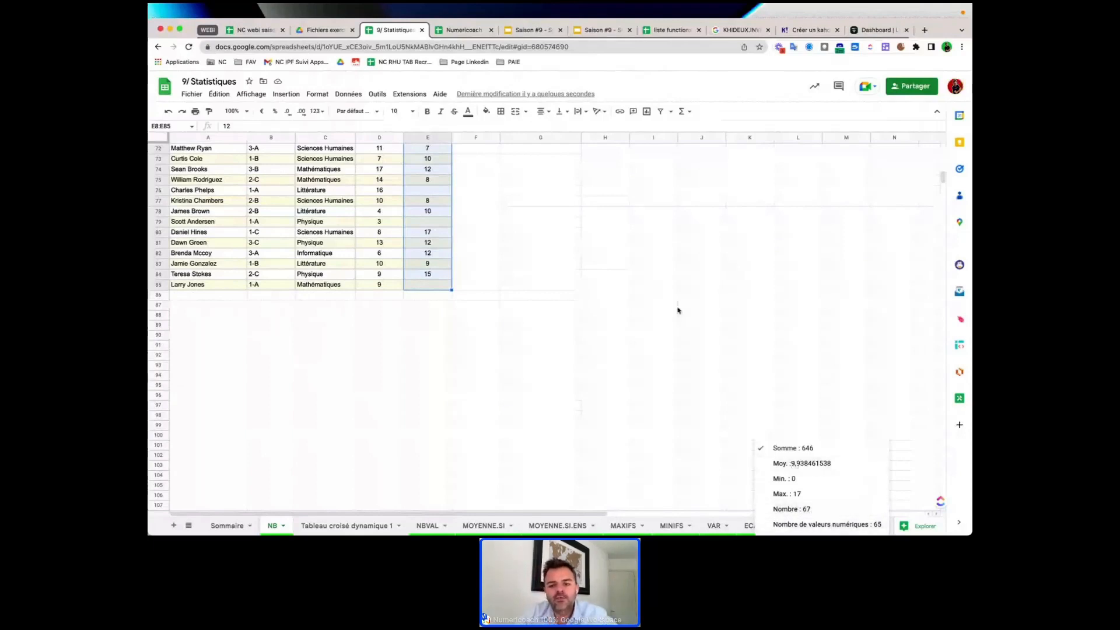
Reselect the NB result in G8 and open the NBVAL exercise sheet
scroll(677, 310, "up", 10)
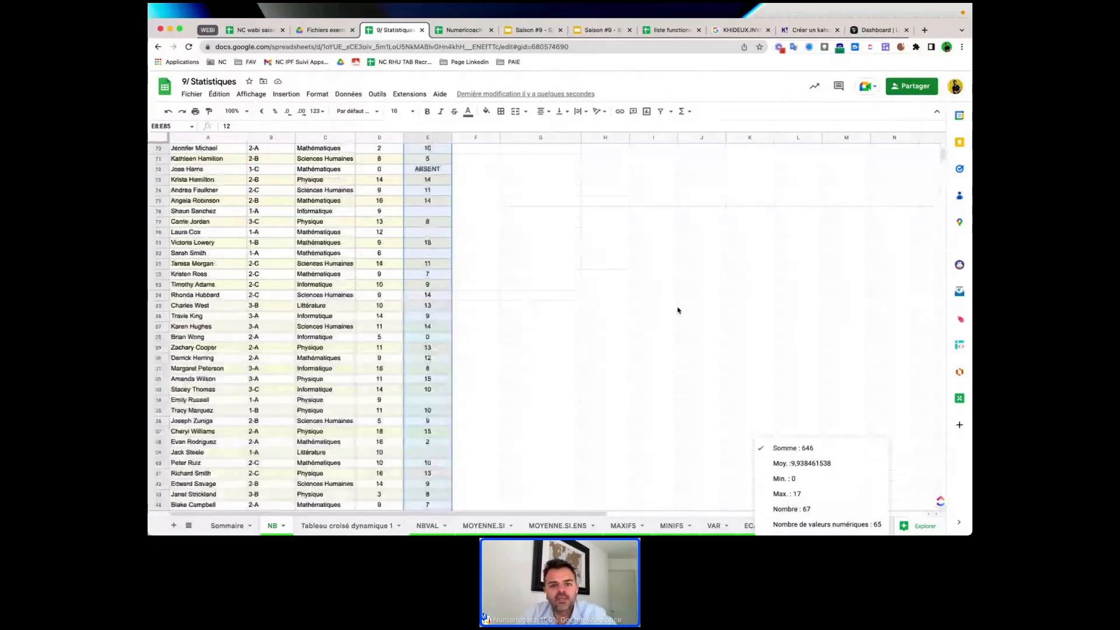
scroll(677, 310, "up", 10)
left_click(537, 260)
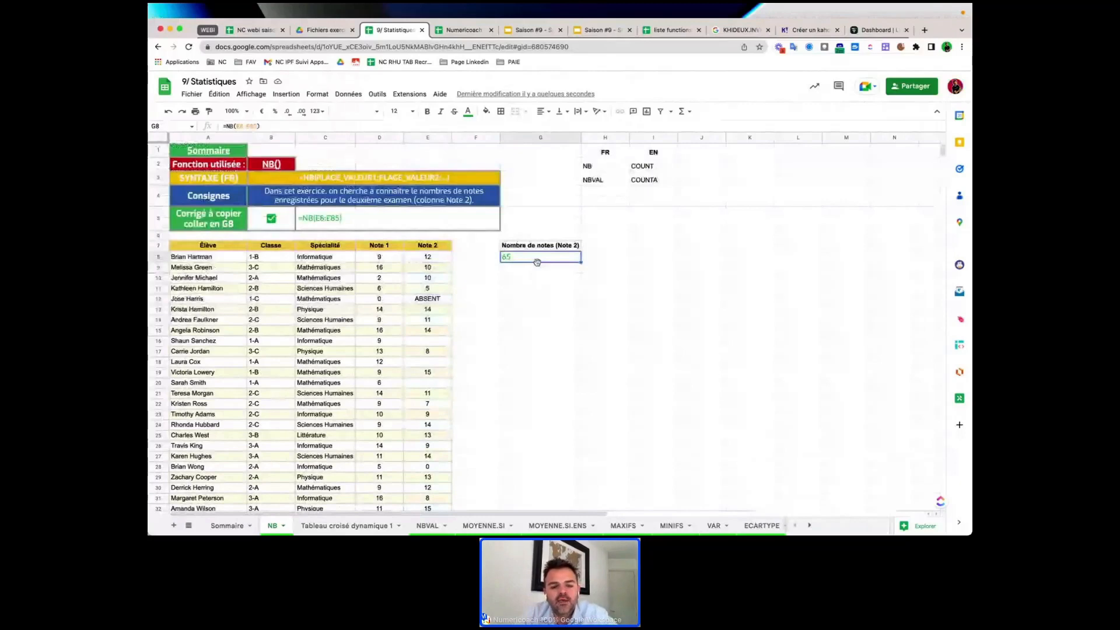
left_click(415, 524)
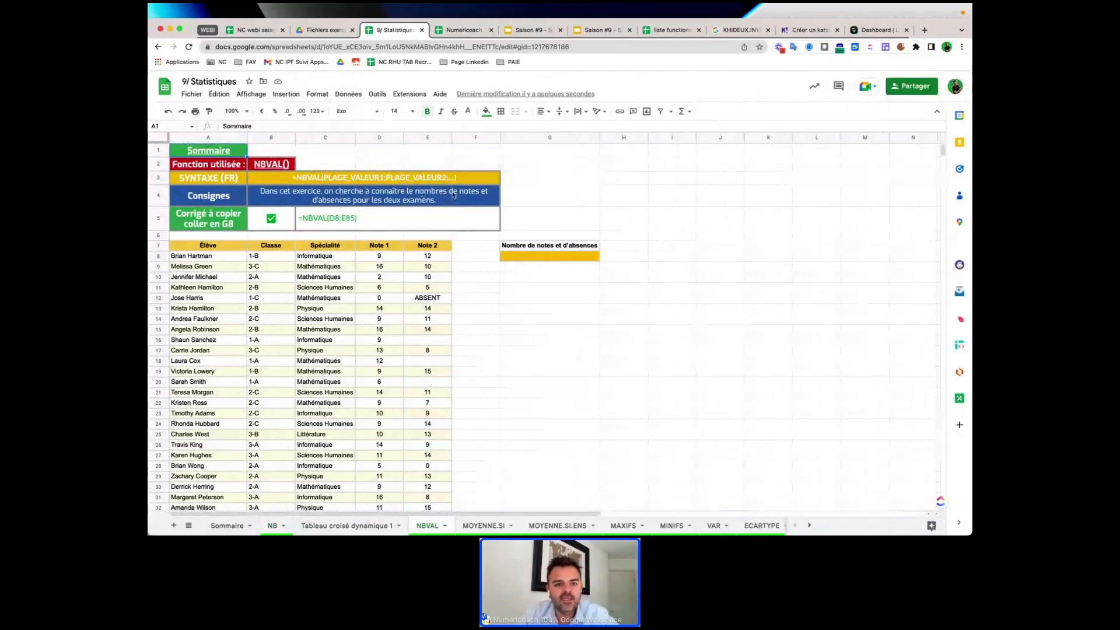
Select the ABSENT entry in E12 and look through the Note 2 column for other absences and blank cells
left_click(422, 299)
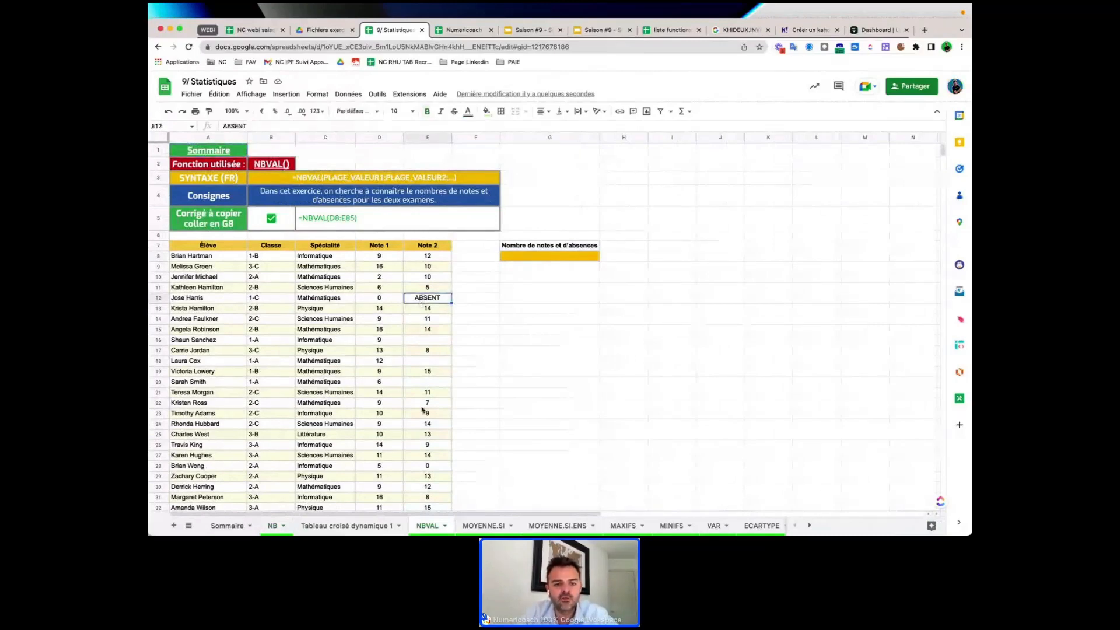
scroll(424, 411, "down", 15)
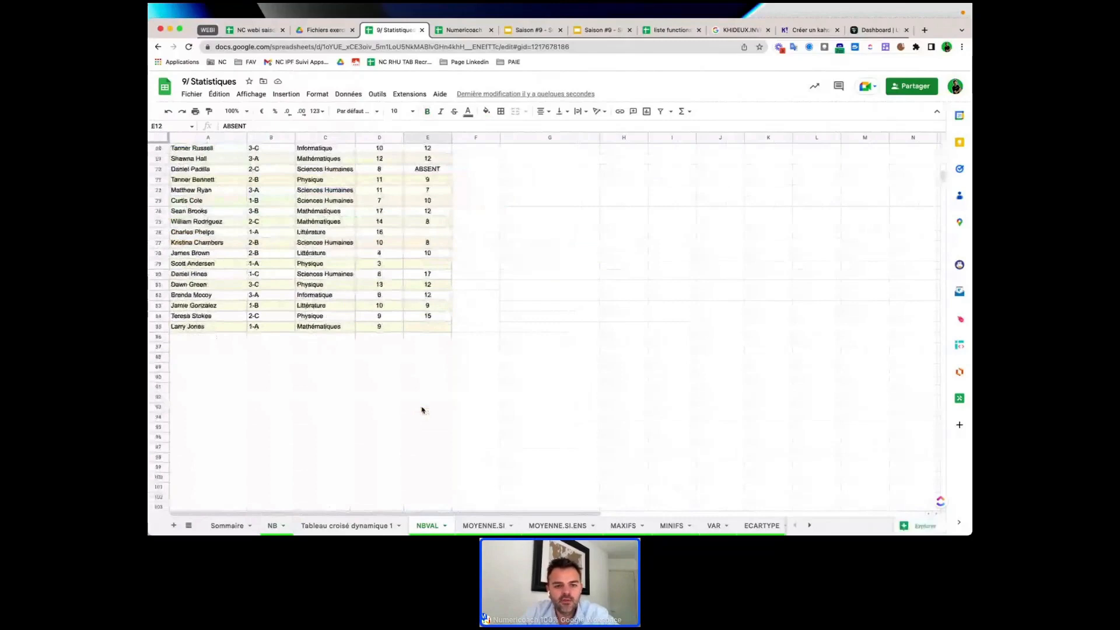
scroll(423, 410, "up", 5)
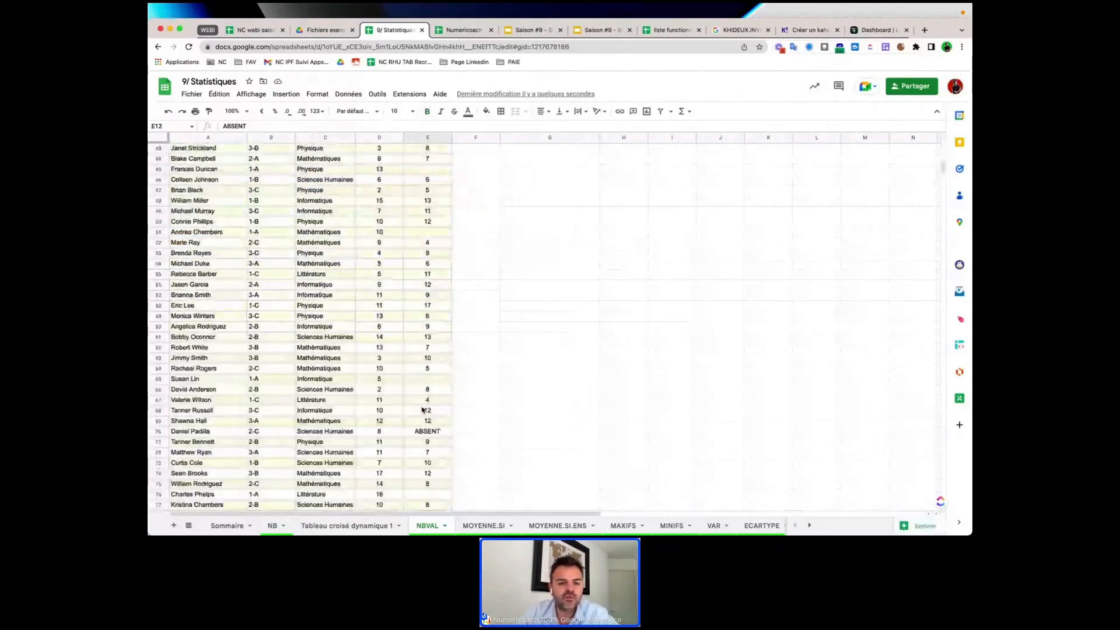
scroll(424, 411, "up", 10)
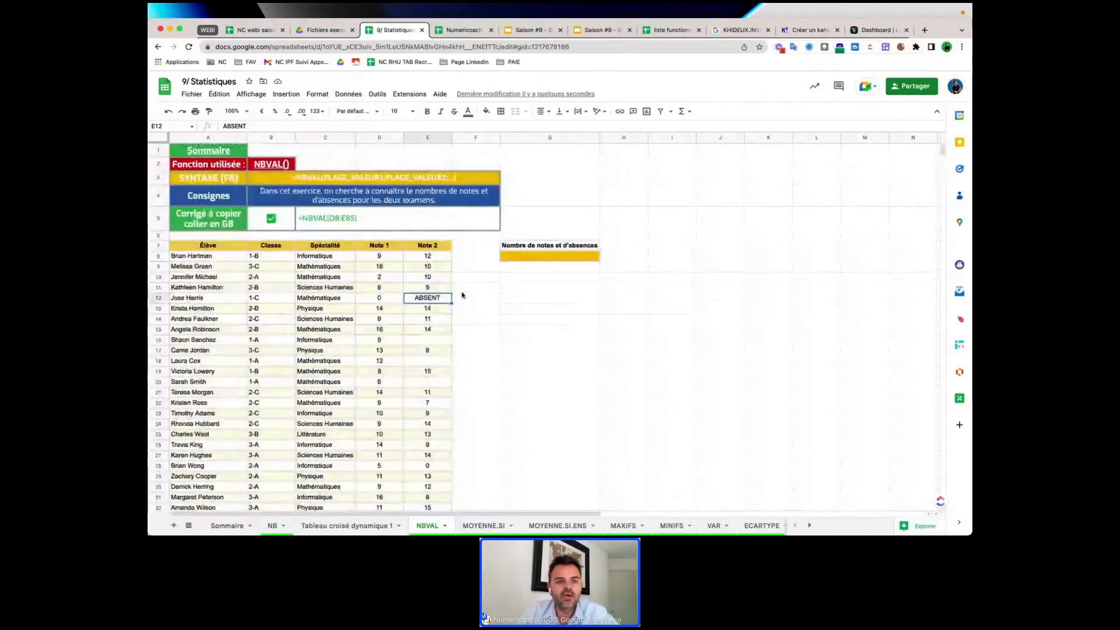
Copy the answer formula =NBVAL(D8:E85) from the Corrigé cell into G8, under Nombre de notes et d'absences
double_click(298, 210)
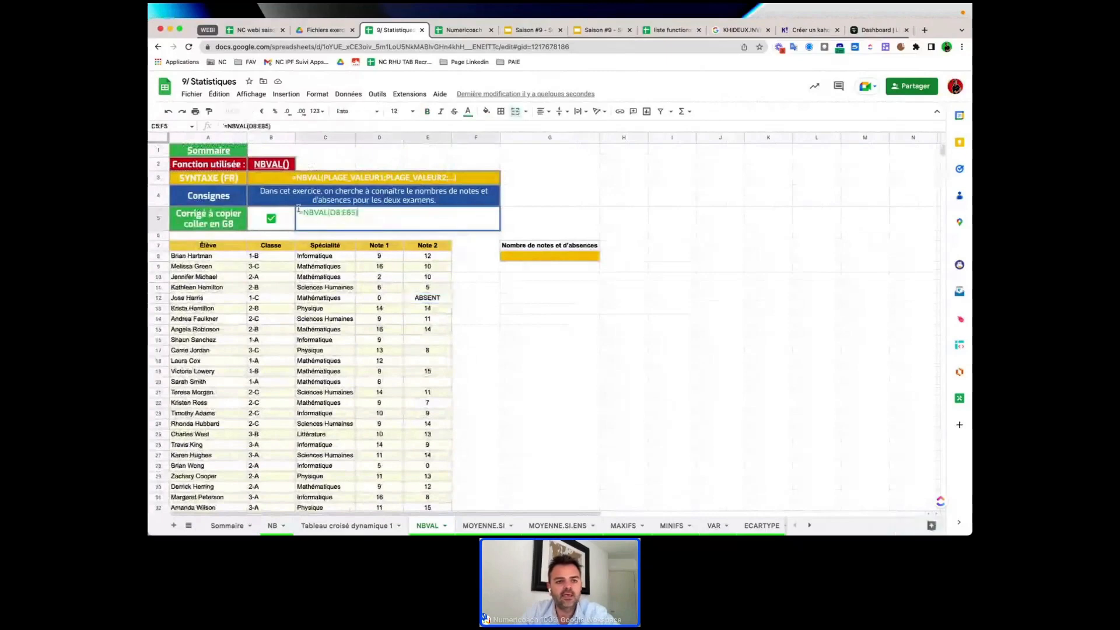
left_click_drag(298, 209, 377, 212)
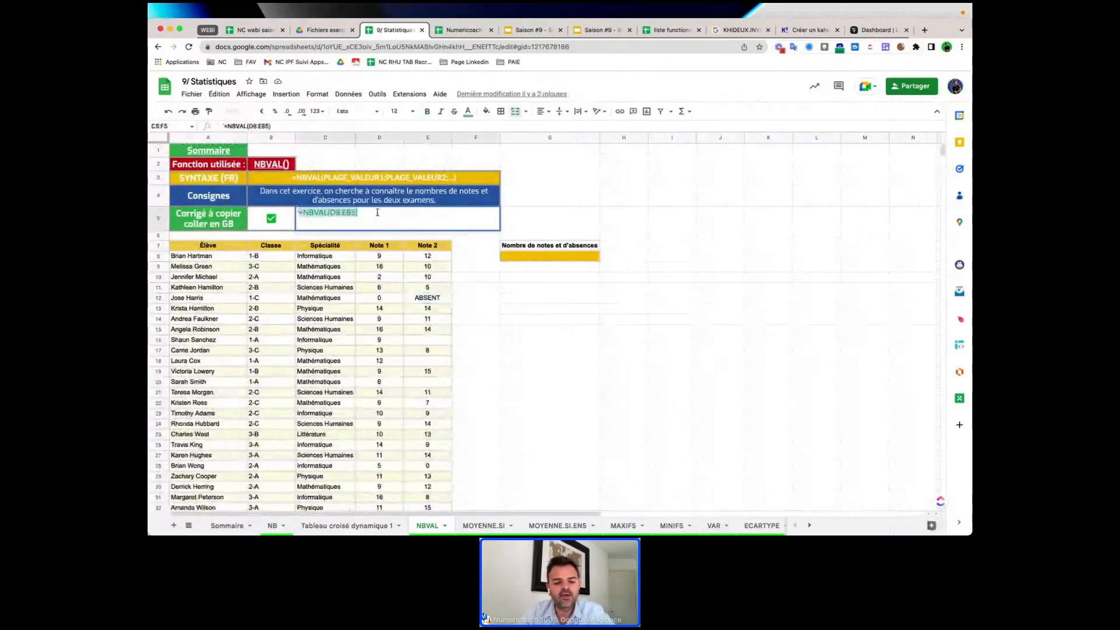
key("super+c")
left_click(535, 257)
key("super+v")
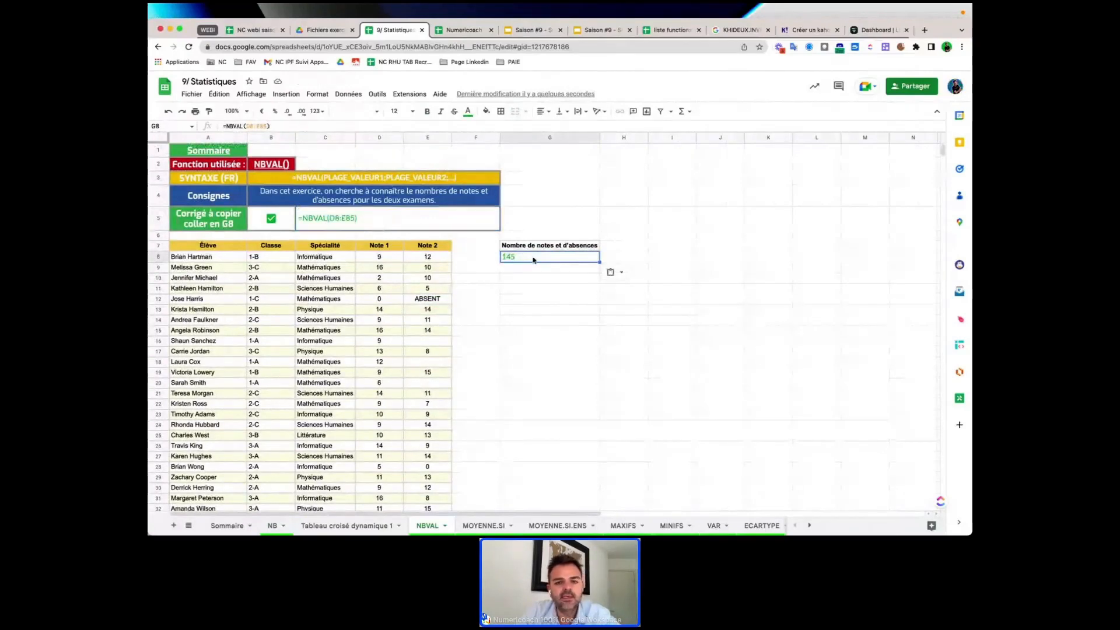
Restrict the NBVAL formula in G8 to the Note 2 range, E8:E85
left_click(250, 126)
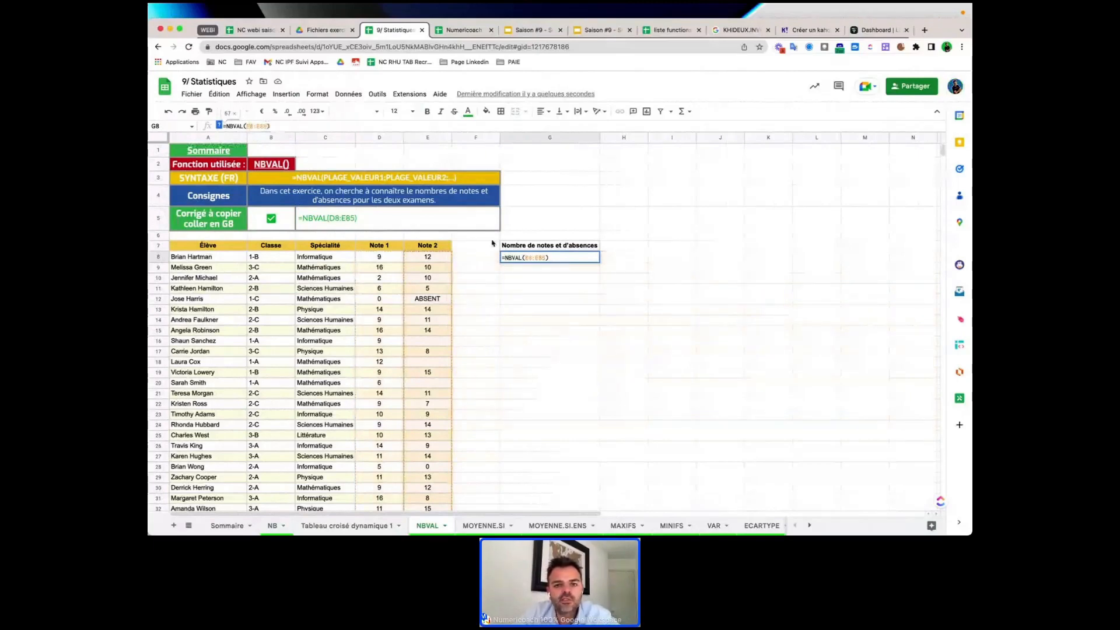
left_click(523, 279)
left_click(424, 384)
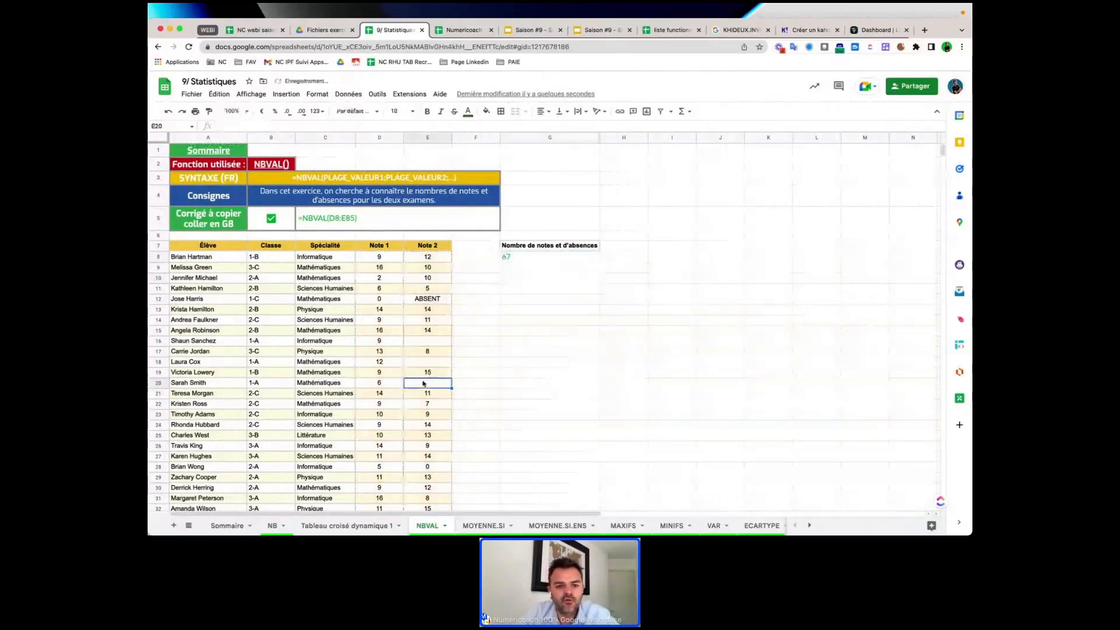
Check that the student data ends at row 85 and review the range used by the NBVAL formula in G8
key("super+Down")
key("super+Down")
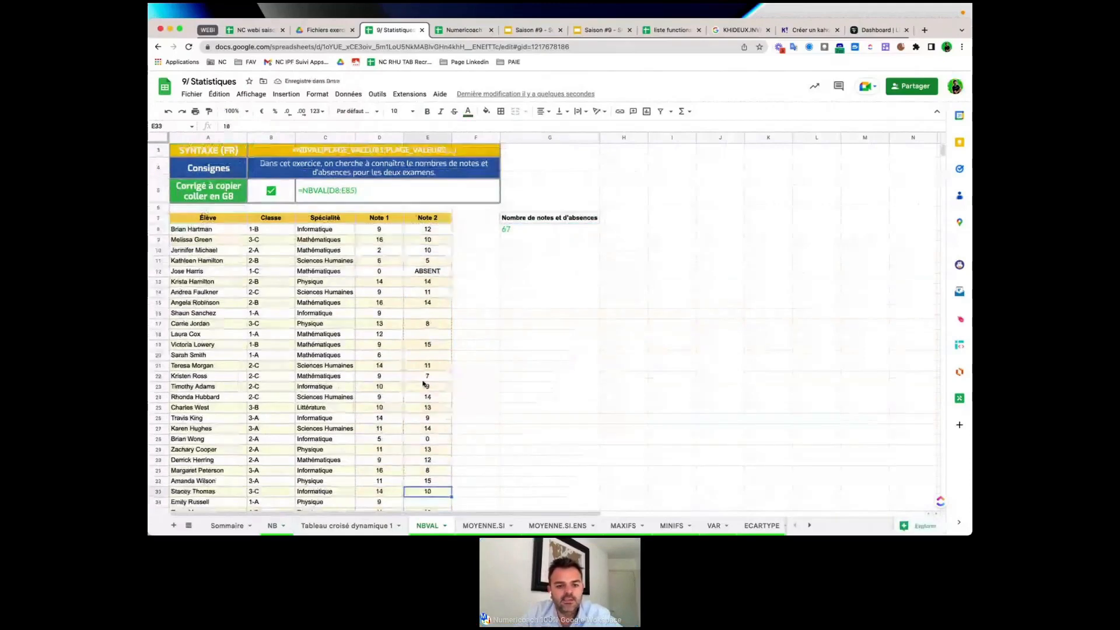
key("Page_Down")
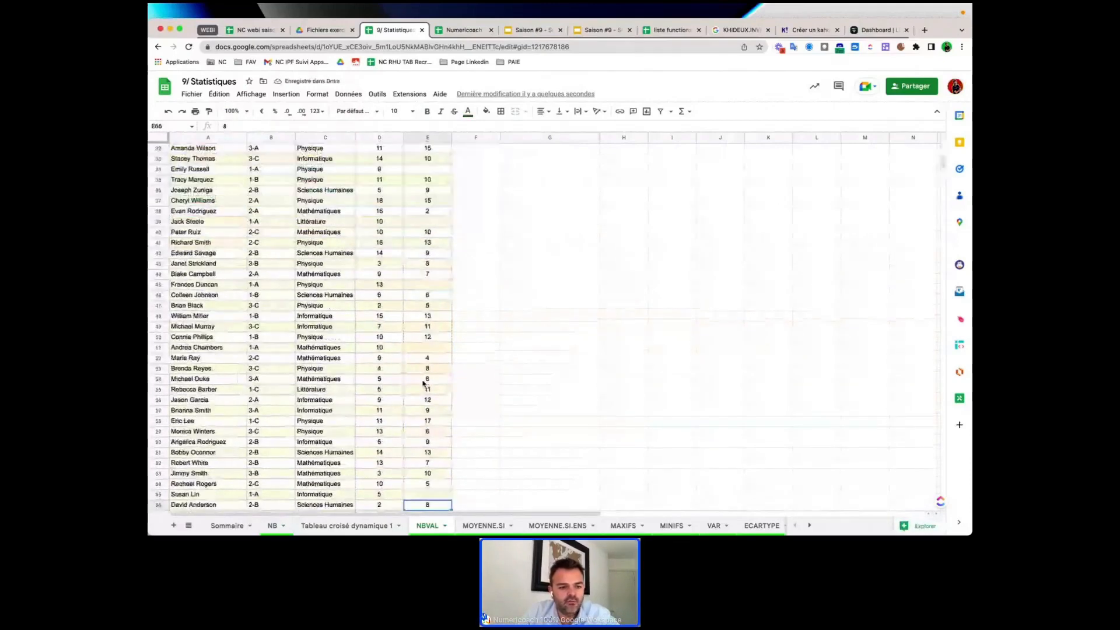
key("Left")
key("Left")
key("super+Down")
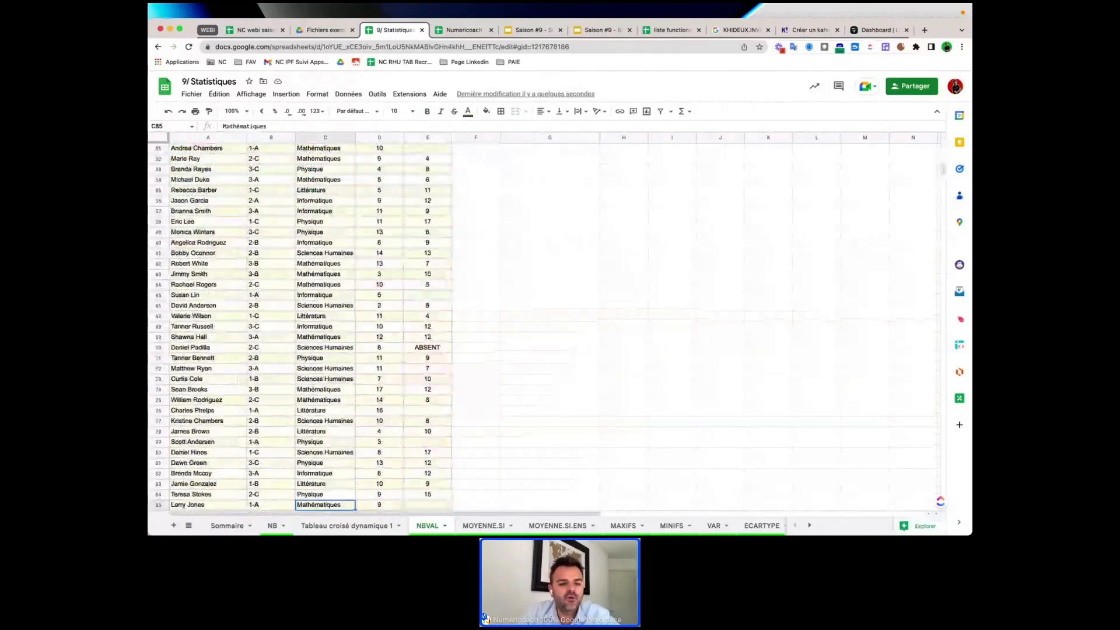
scroll(349, 480, "down", 1)
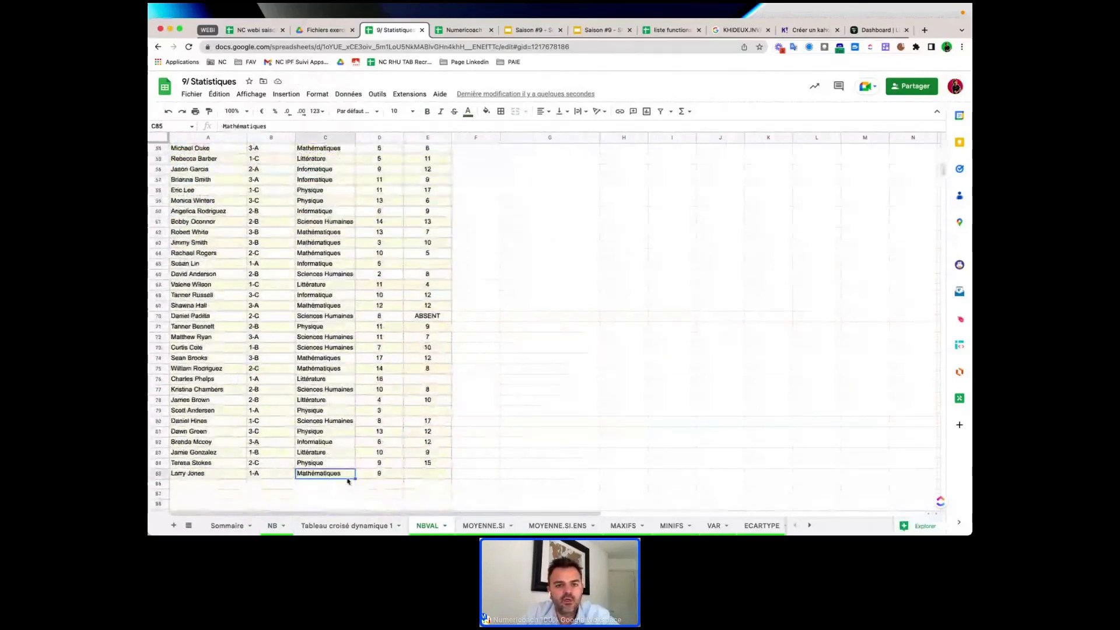
scroll(478, 435, "up", 2)
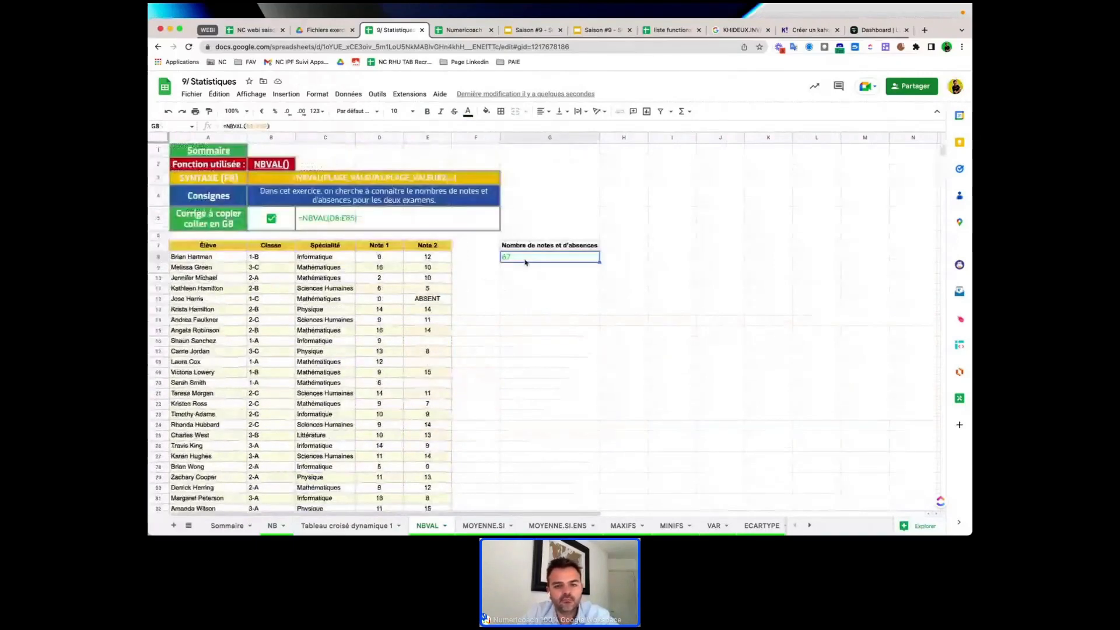
type("=NBVAL(D8:E85)")
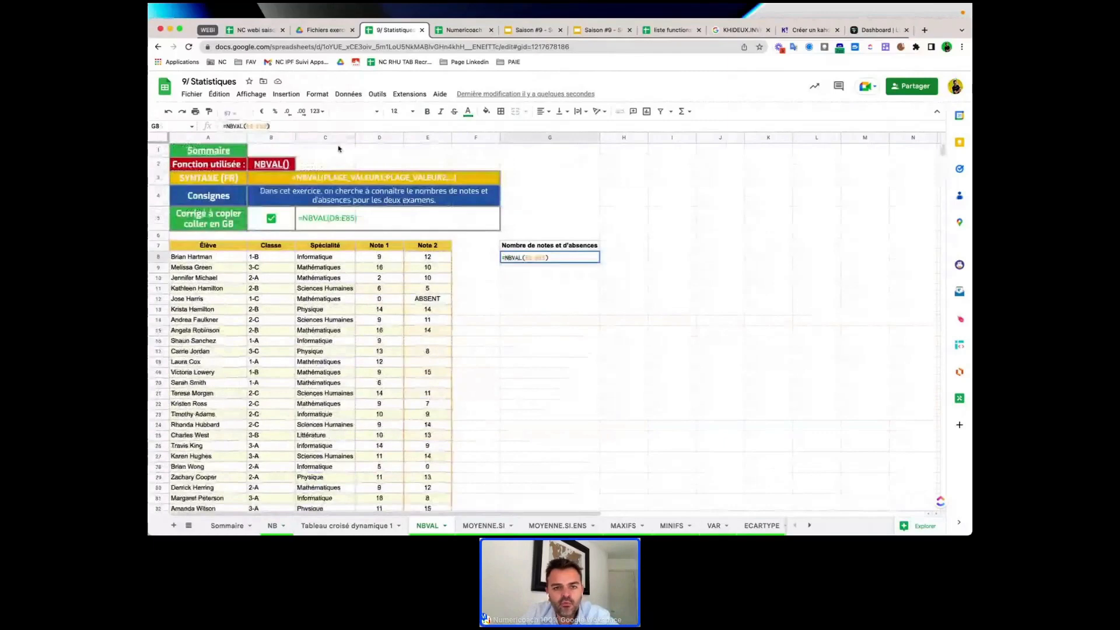
Select the Note 2 column from E8 down to E1000 and display the selection statistics to compare with the NBVAL result
left_click(428, 257)
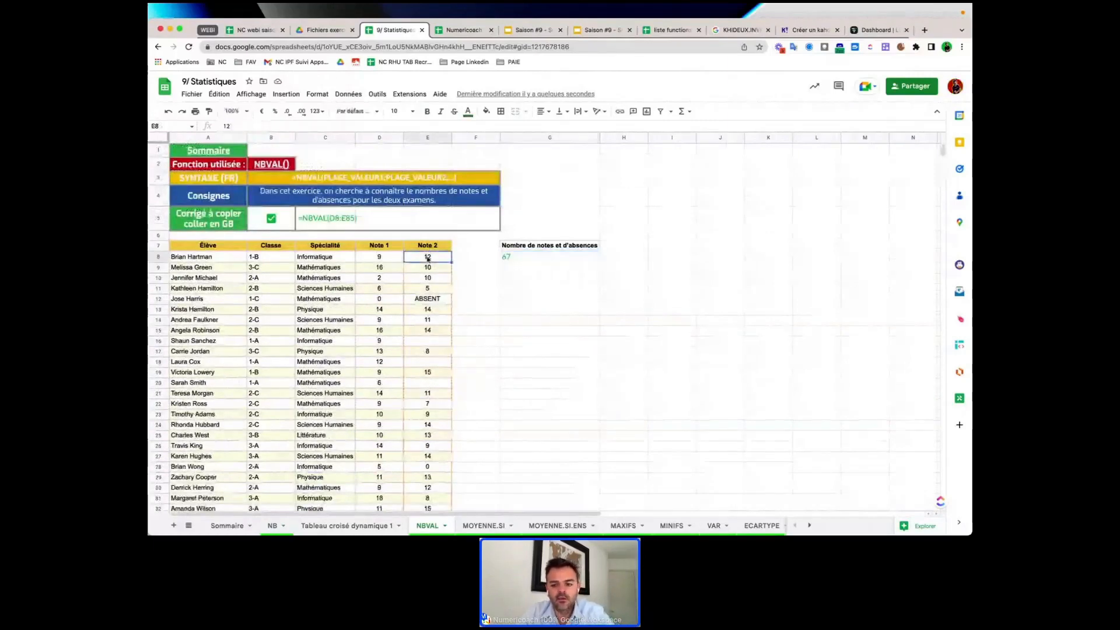
key("shift+Down")
key("shift+Down")
key("shift+Down")
key("shift+Down")
key("shift+Down")
key("shift+Down")
key("shift+Down")
key("shift+Down")
key("shift+Down")
key("shift+Down")
key("shift+Down")
key("shift+Down")
key("shift+Down")
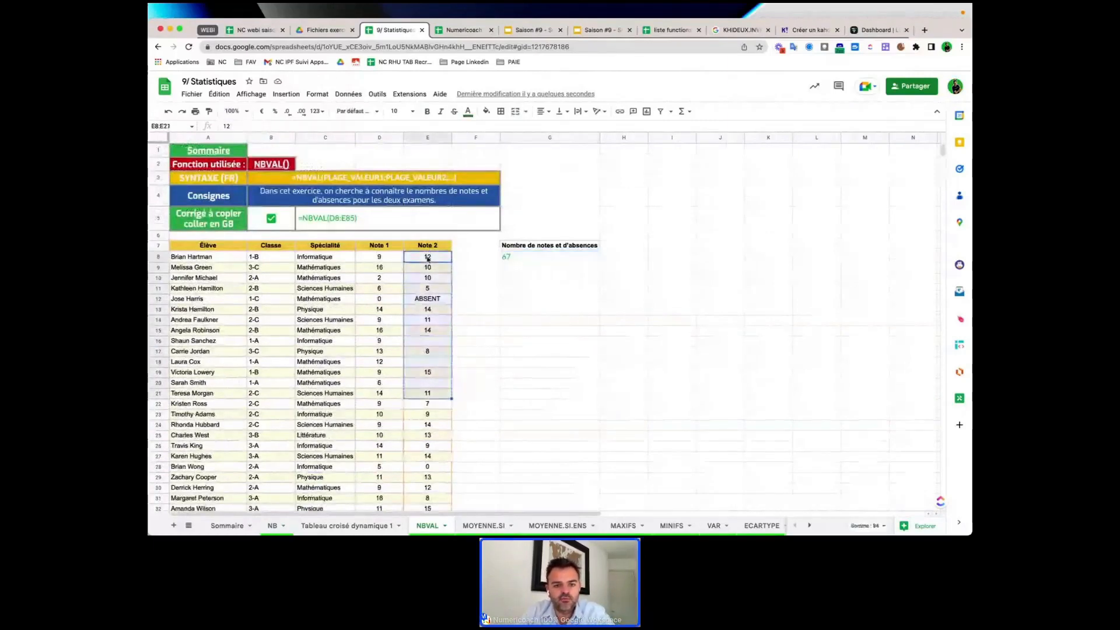
key("shift+Down")
key("shift+Down")
key("shift+Down")
key("shift+Down")
key("shift+Down")
key("shift+Down")
key("shift+Down")
key("shift+Down")
key("shift+Down")
key("shift+Down")
key("shift+Down")
key("shift+Down")
key("shift+Down")
key("shift+Down")
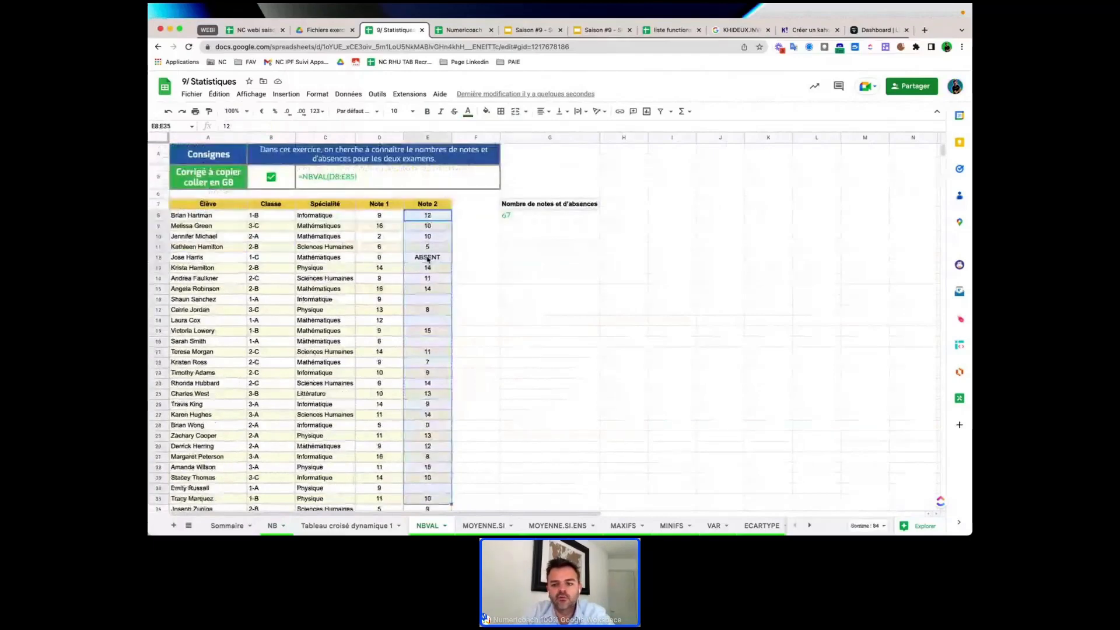
key("shift+Down")
key("shift+Down")
key("shift+Down")
key("shift+Down")
key("shift+Down")
key("shift+Down")
key("shift+Down")
key("shift+Down")
key("shift+Down")
key("shift+Down")
key("shift+Down")
key("shift+Down")
key("shift+Down")
key("shift+Down")
key("shift+Down")
key("shift+Down")
key("shift+Down")
key("shift+Down")
key("shift+Down")
key("shift+Down")
key("shift+Down")
key("shift+Down")
key("shift+Down")
key("shift+Down")
key("shift+Down")
key("shift+Down")
key("shift+Down")
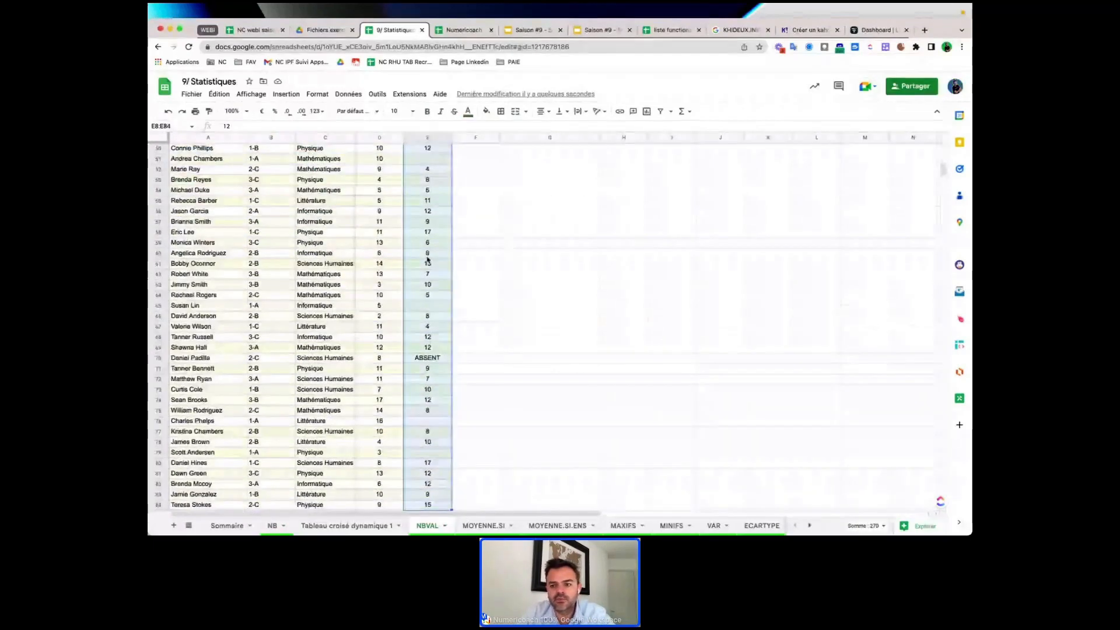
key("super+shift+Down")
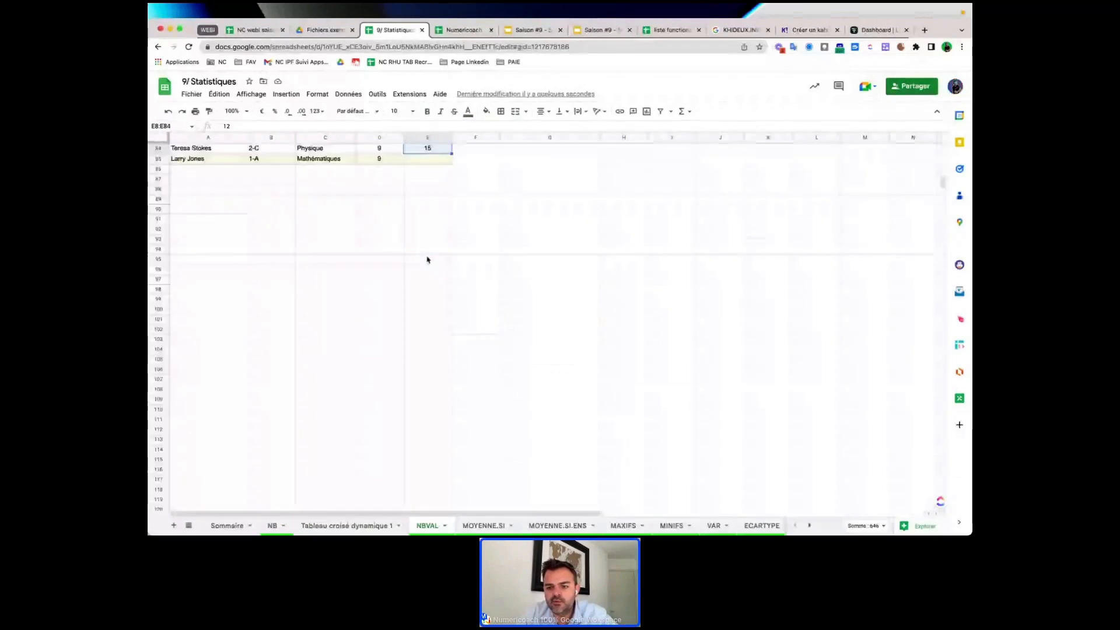
left_click(875, 524)
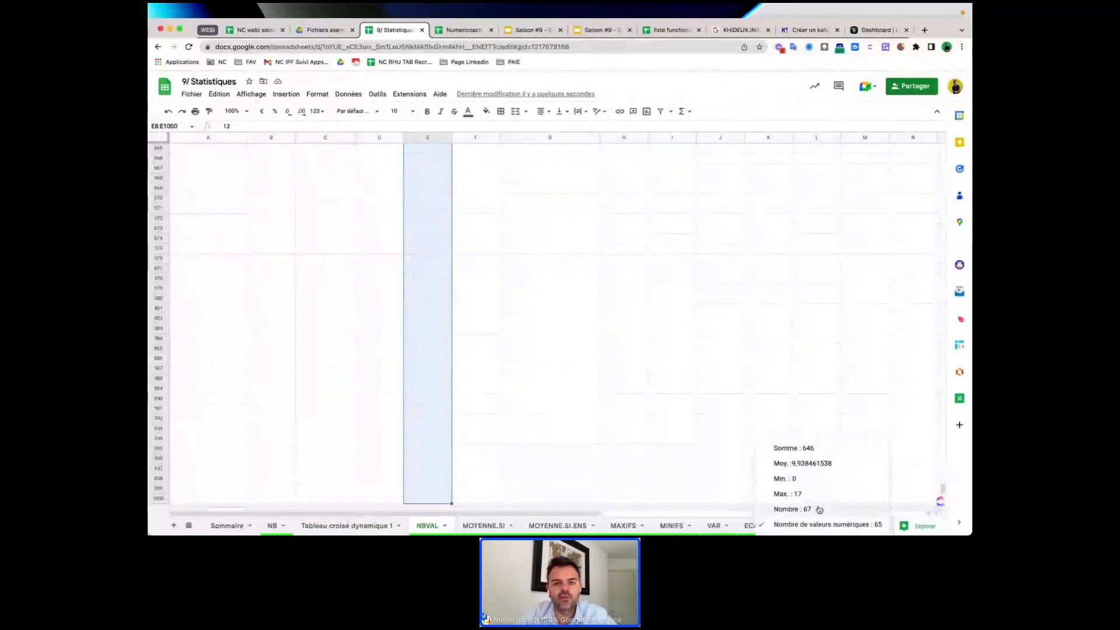
Close the selection statistics and return to the NBVAL result in G8
left_click(599, 210)
scroll(601, 215, "up", 20)
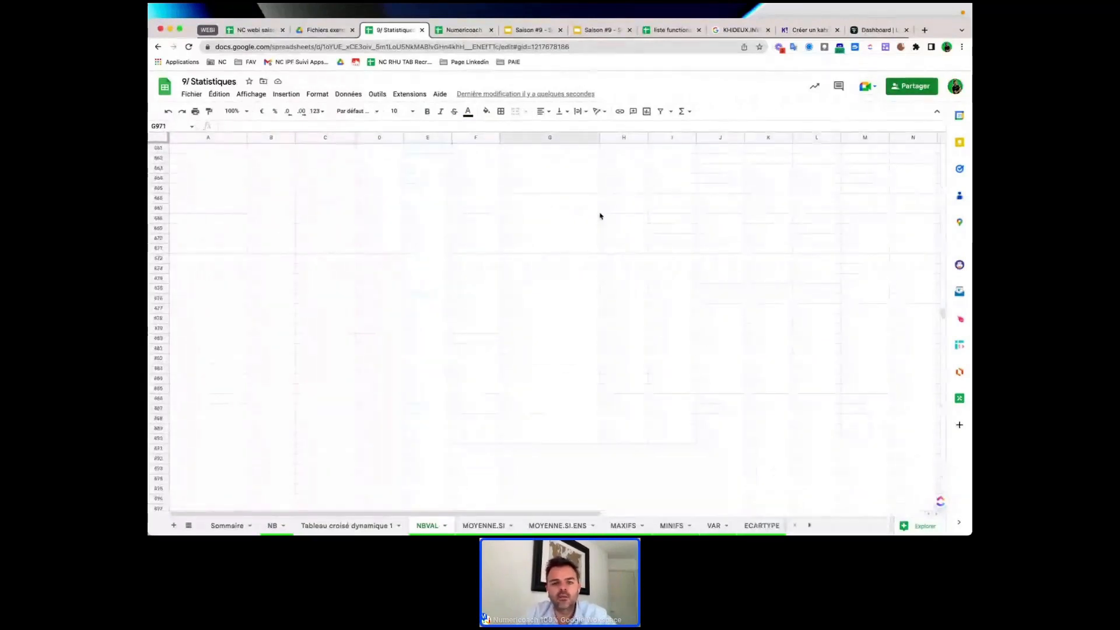
scroll(601, 216, "up", 20)
scroll(600, 215, "up", 20)
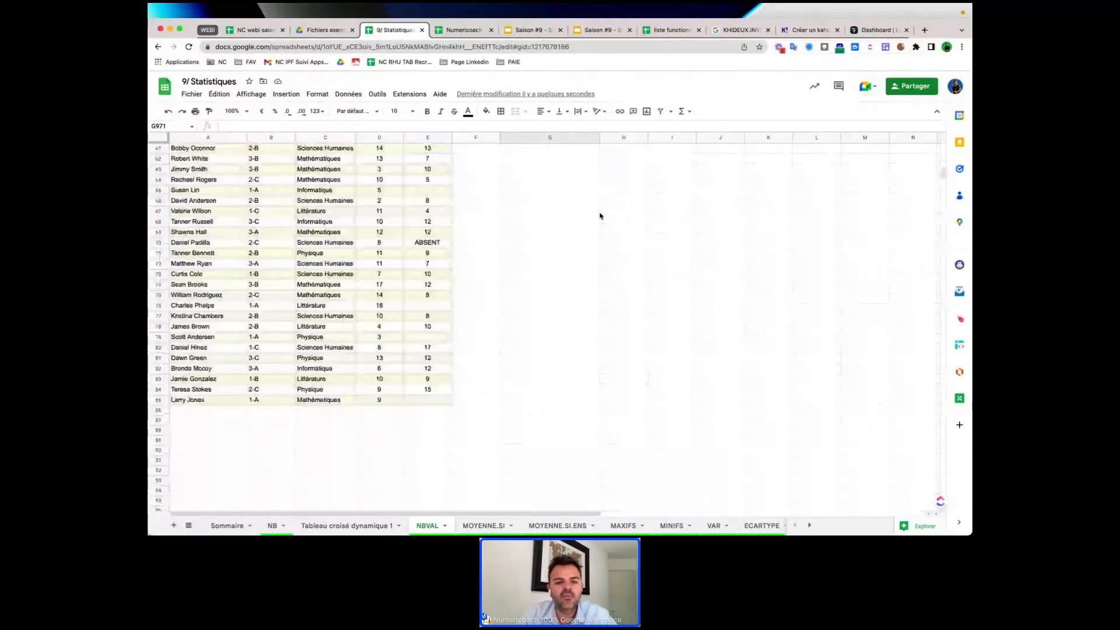
scroll(599, 216, "up", 15)
left_click(550, 257)
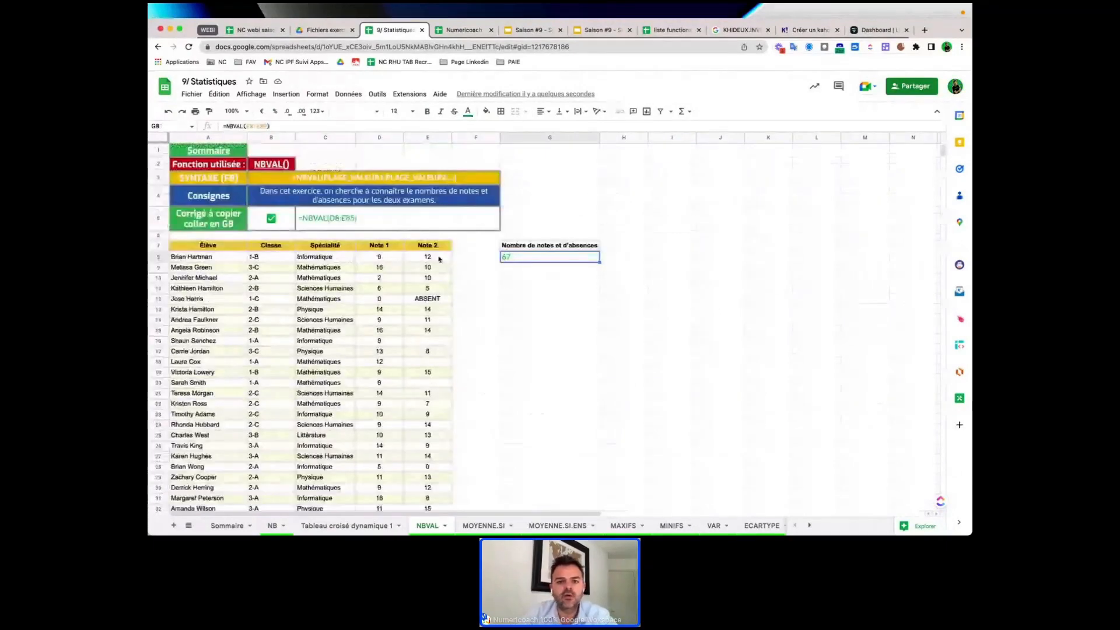
Replace the Note 2 grade in E8 with the date 30/01/79
left_click(432, 258)
key("Delete")
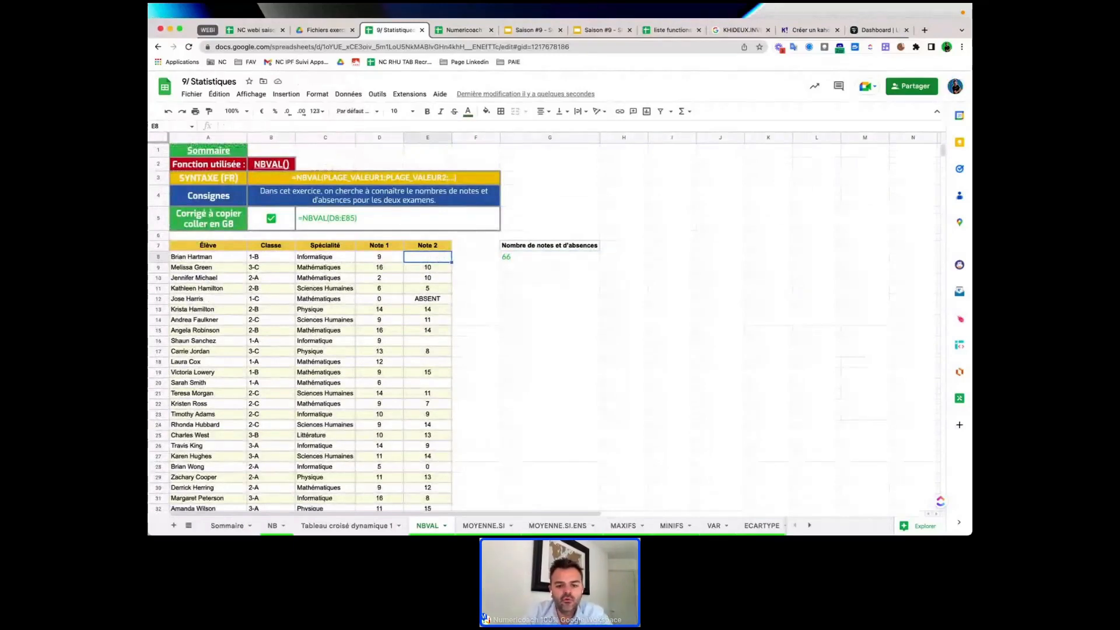
type("30/01")
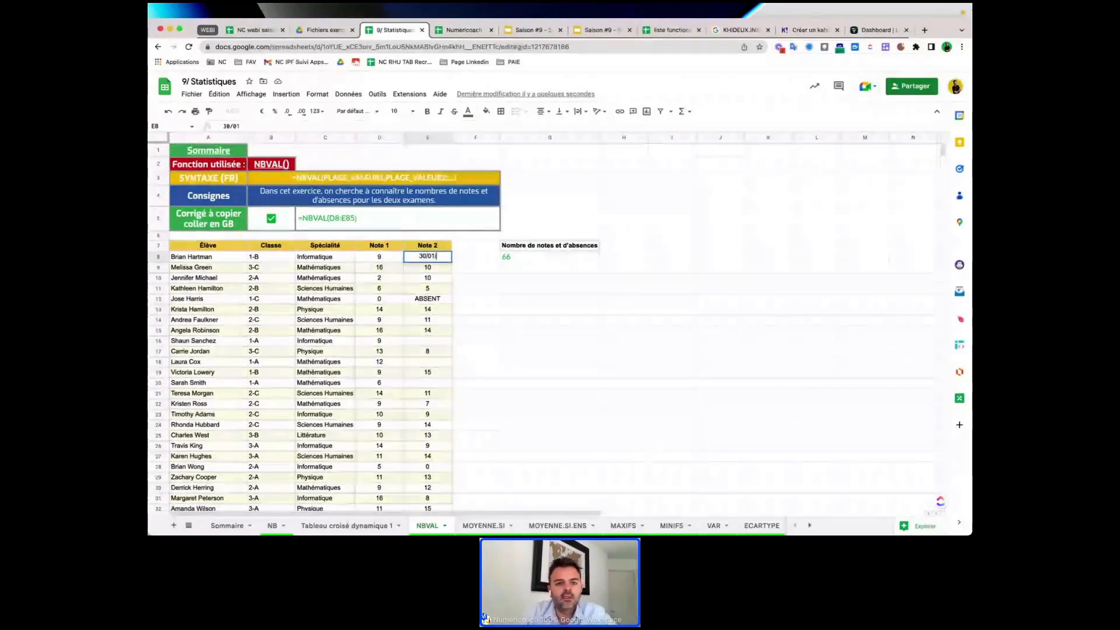
type("/79")
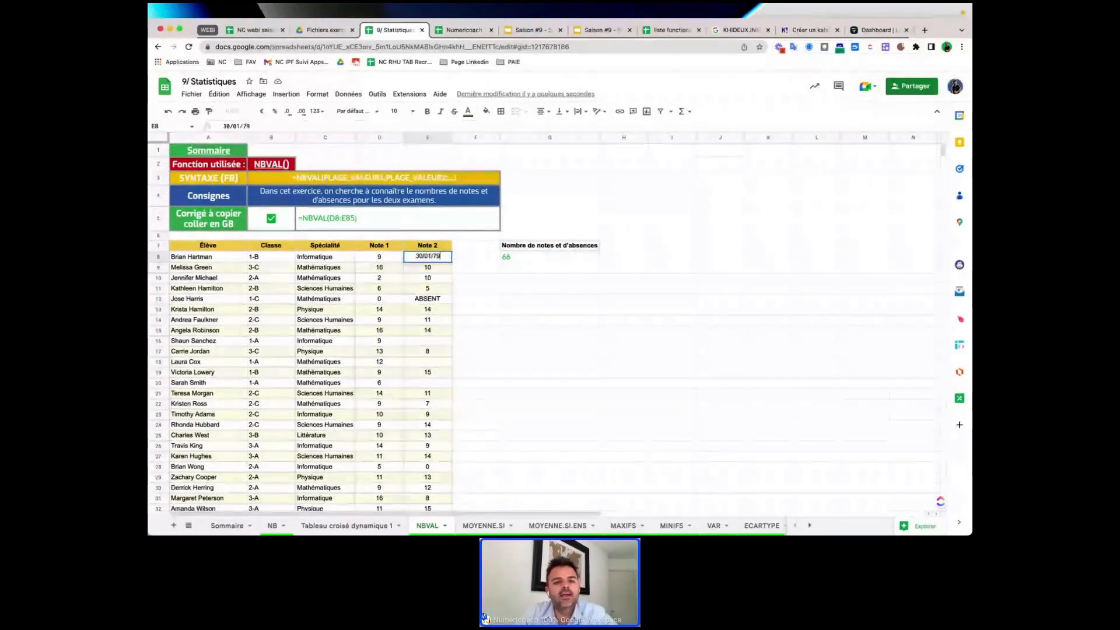
key("Return")
Apply the Date format to E8 and the Nombre format to the grade in E9
left_click(428, 259)
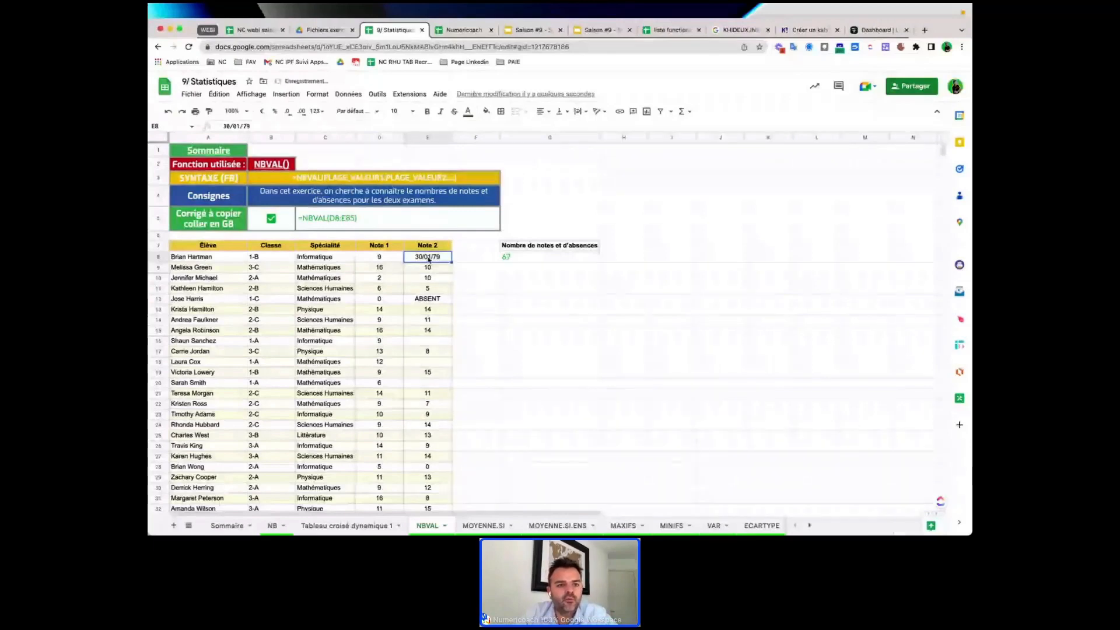
left_click(315, 111)
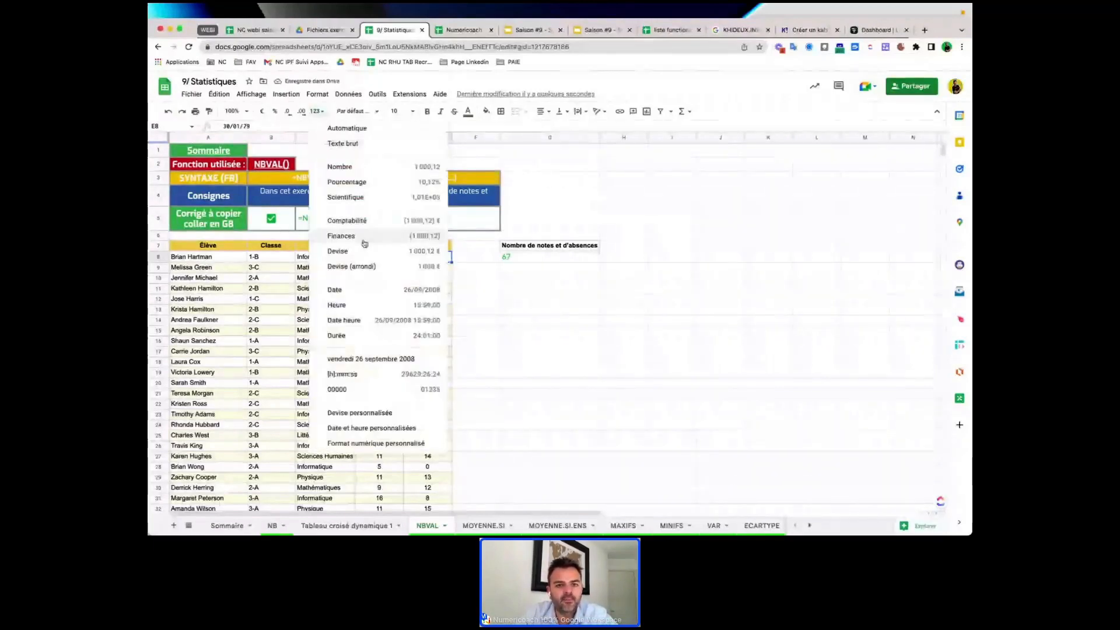
left_click(358, 290)
left_click(428, 266)
left_click(316, 111)
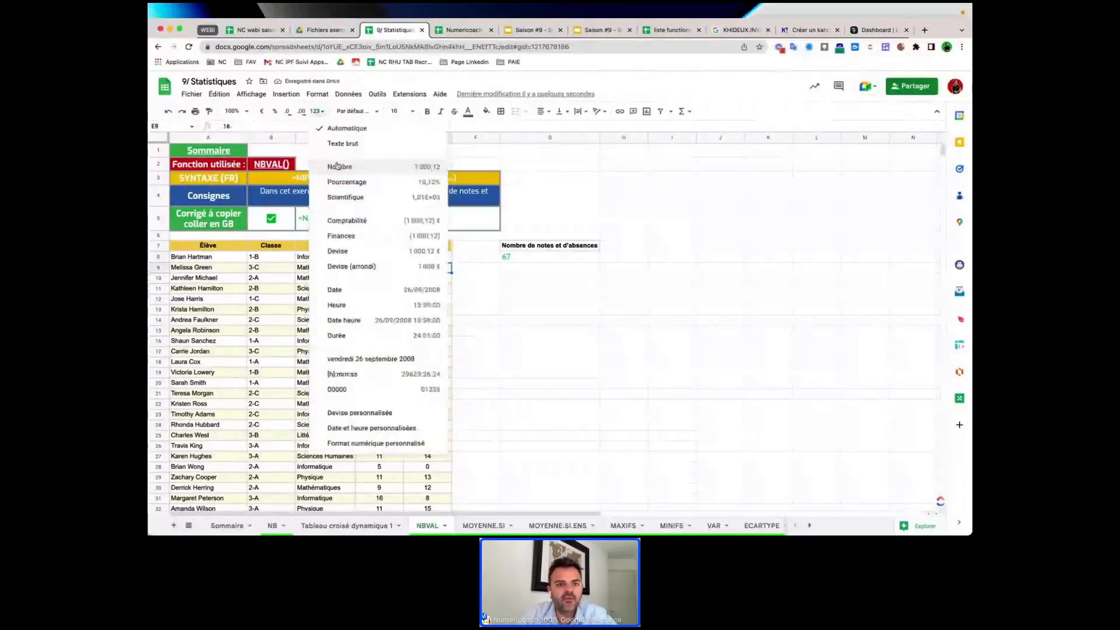
left_click(339, 167)
Apply the Texte brut format to the ABSENT entry in E12 and reselect the NBVAL result in G8
left_click(428, 299)
left_click(316, 112)
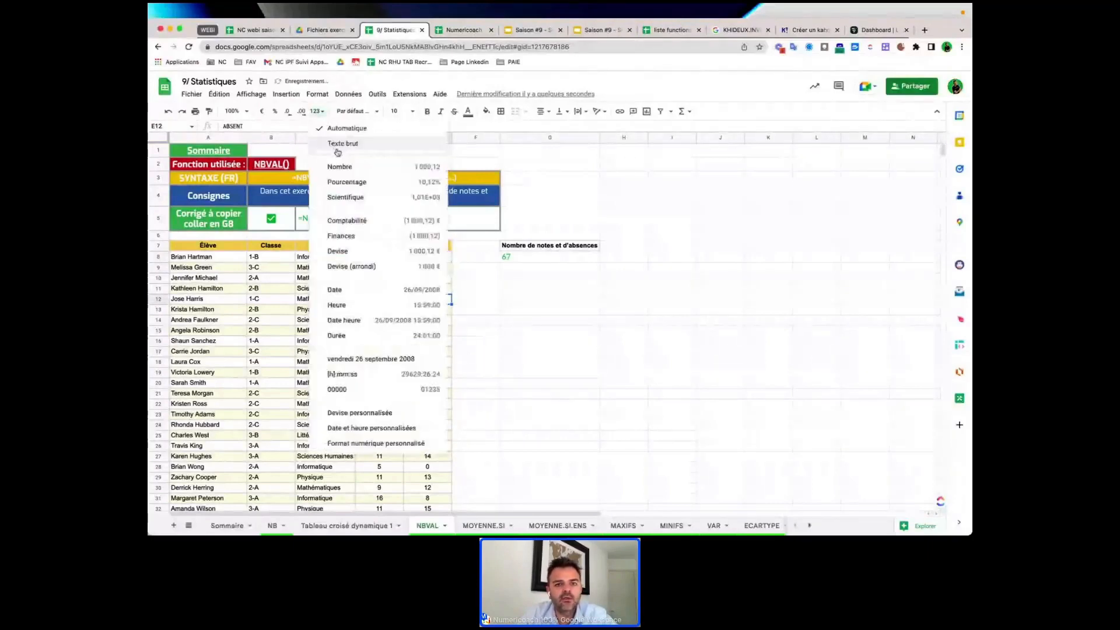
left_click(336, 146)
left_click(506, 258)
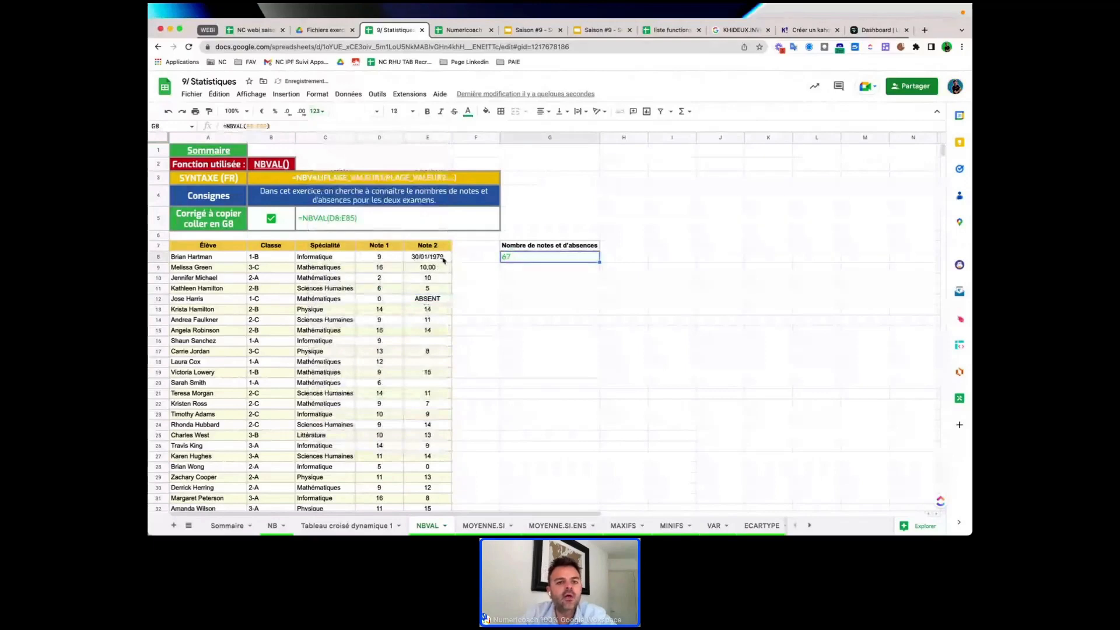
Review the E8:E12 entries against the NBVAL result, and compare the NB/COUNT and NBVAL/COUNTA name pairs on the NB sheet
left_click_drag(436, 257, 439, 301)
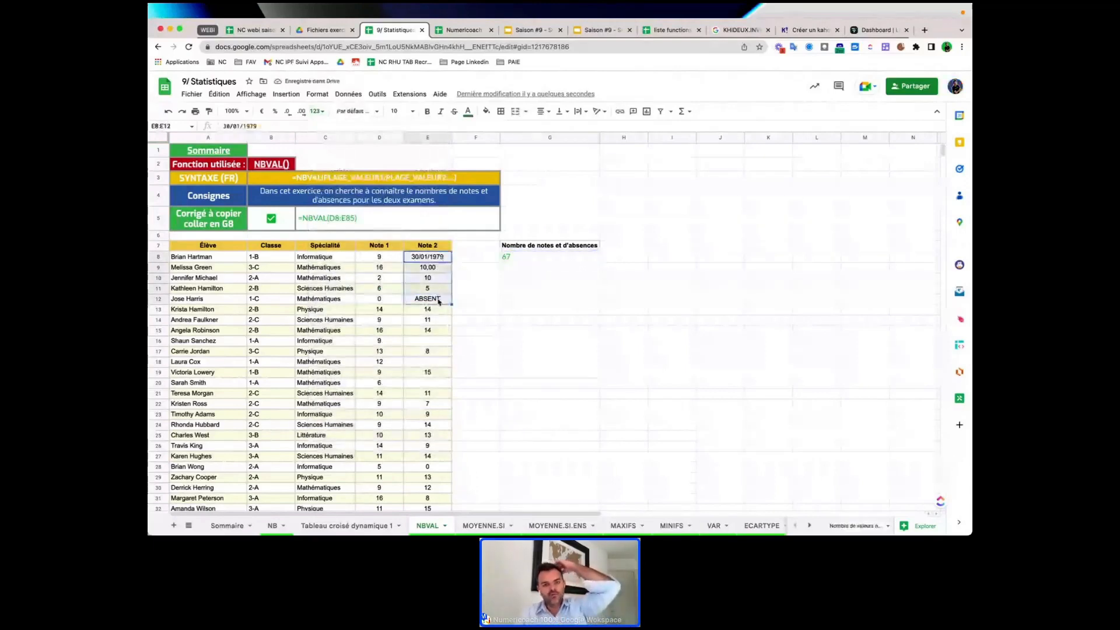
left_click(525, 258)
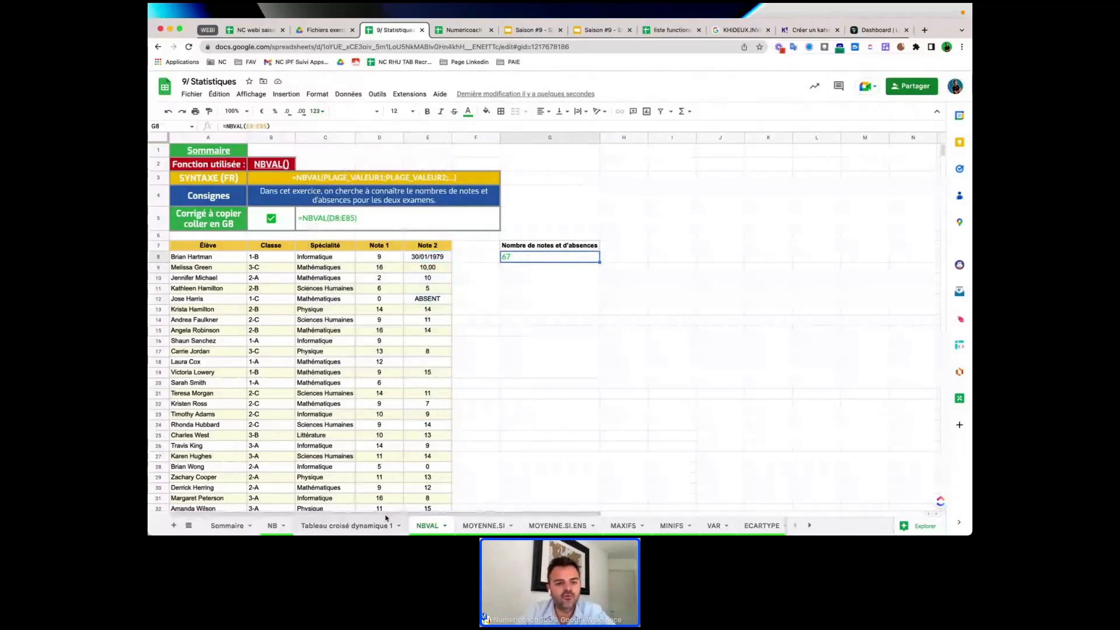
left_click(272, 525)
left_click(592, 180)
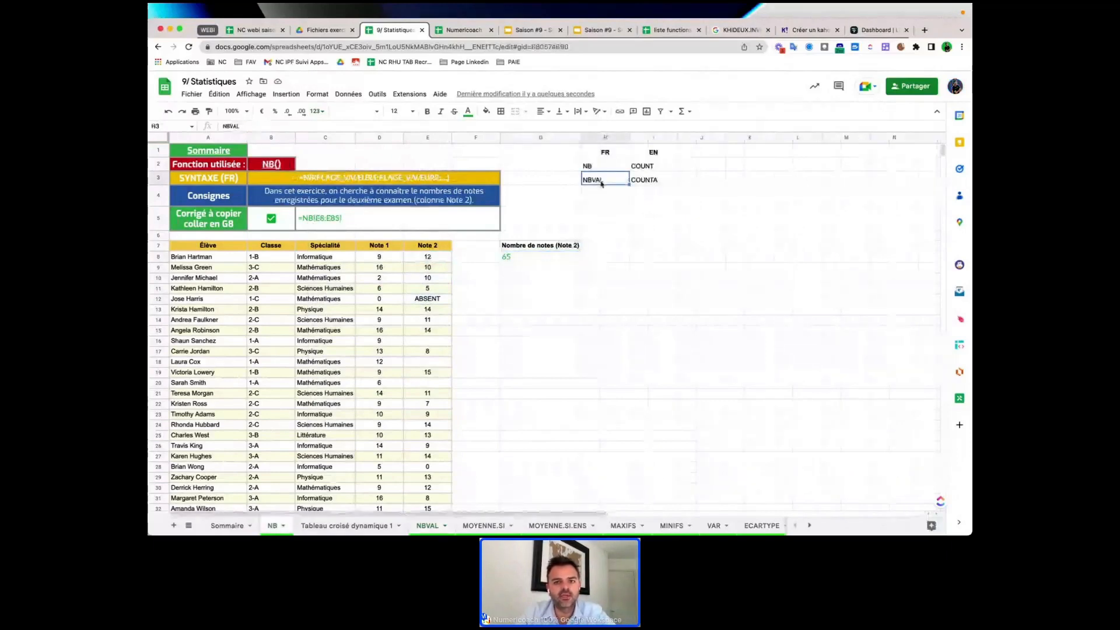
left_click(647, 180)
left_click(597, 164)
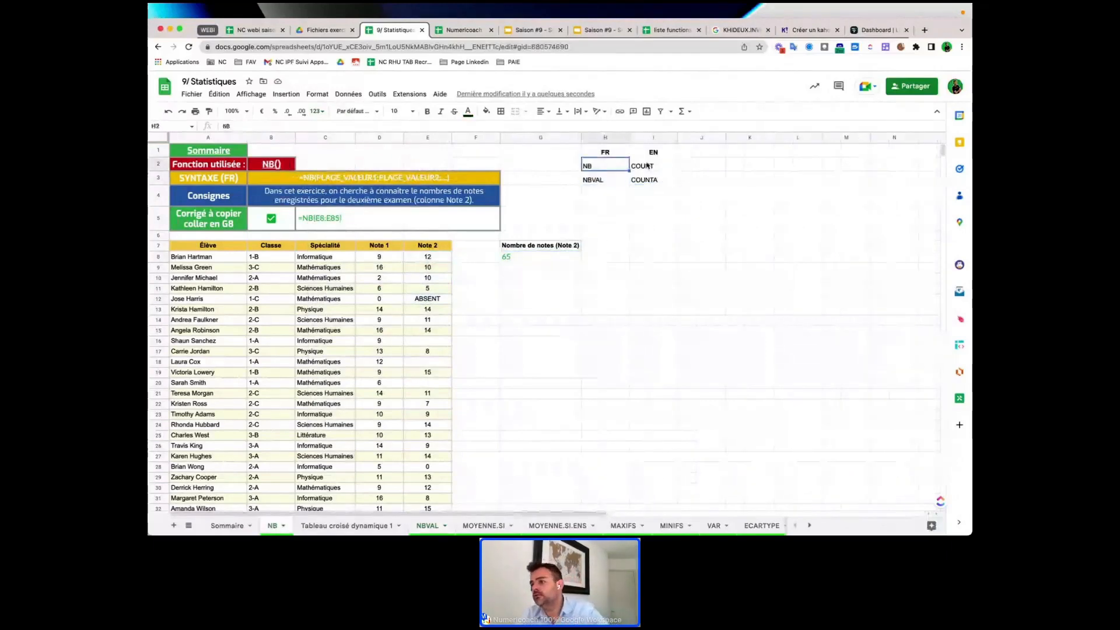
left_click(649, 166)
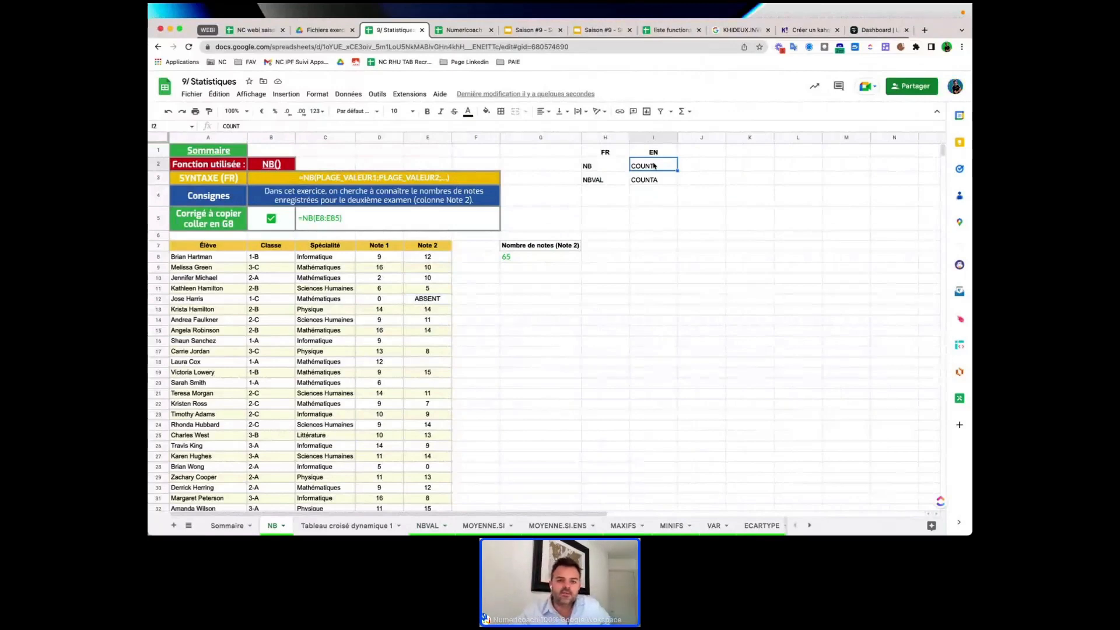
Check the Numericoach S9E9 exercise spreadsheet and return to the 9/ Statistiques spreadsheet
left_click(549, 310)
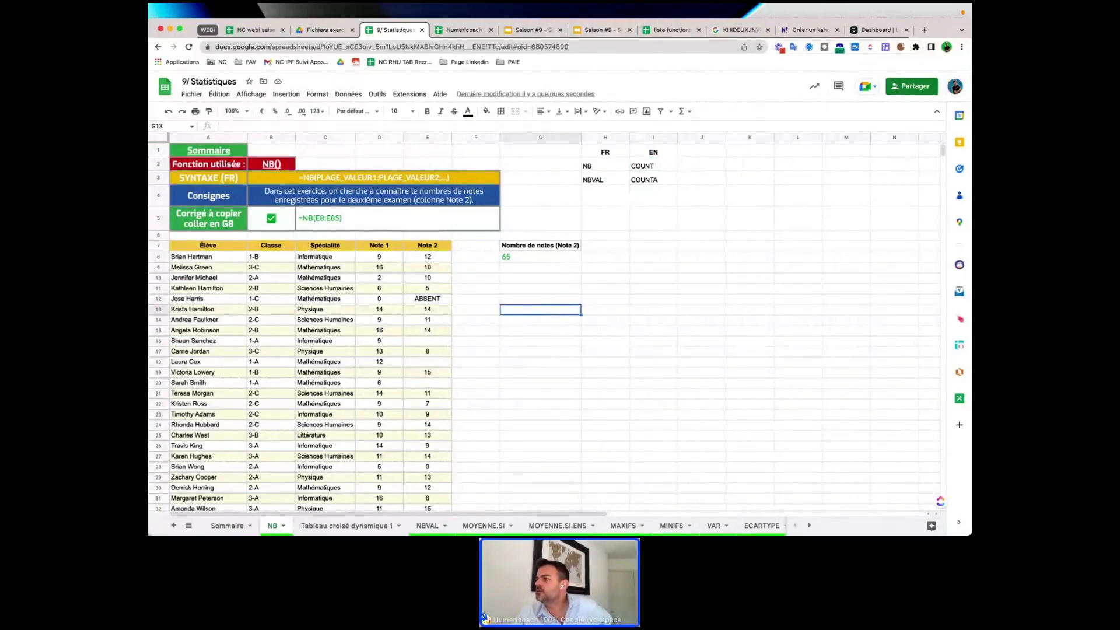
left_click(464, 30)
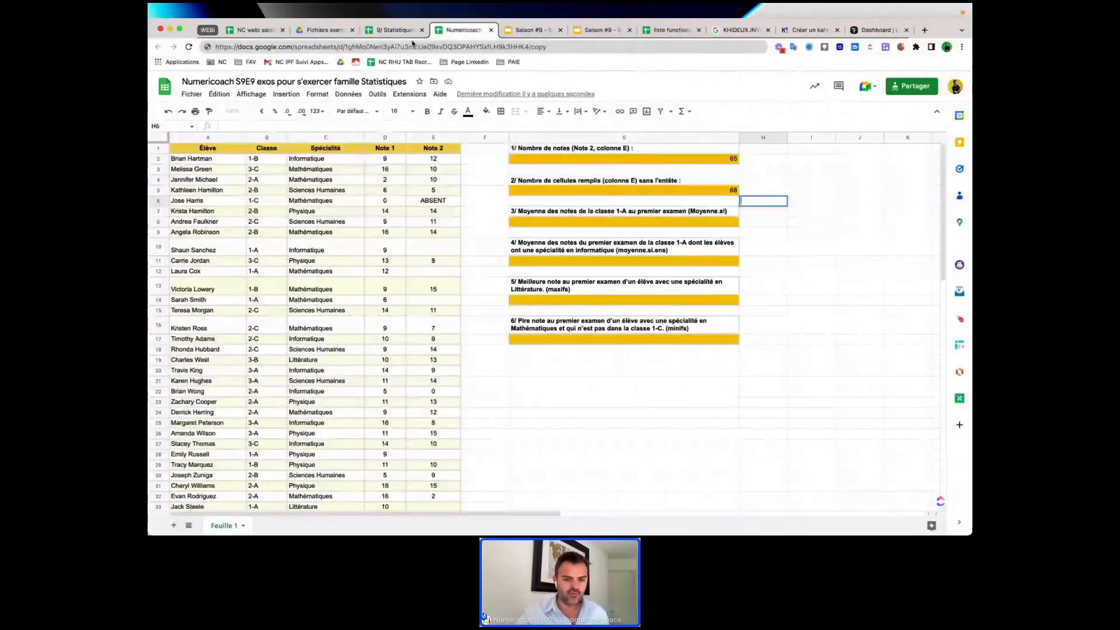
left_click(393, 29)
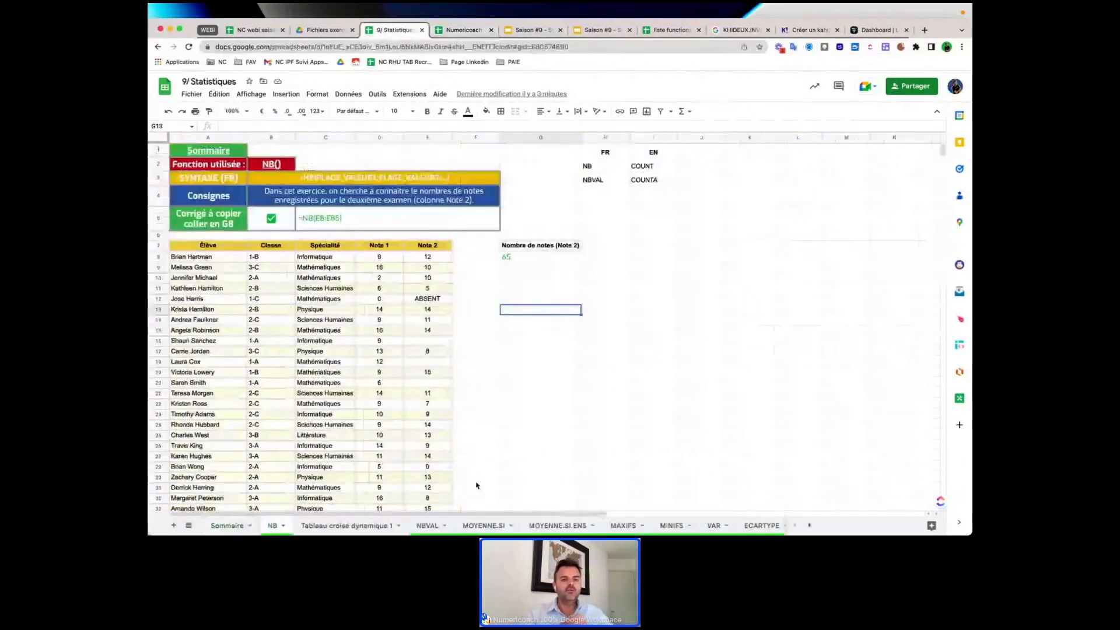
Display the MOYENNE.SI exercise sheet and open the AVERAGEIF help page linked from the function name
left_click(480, 525)
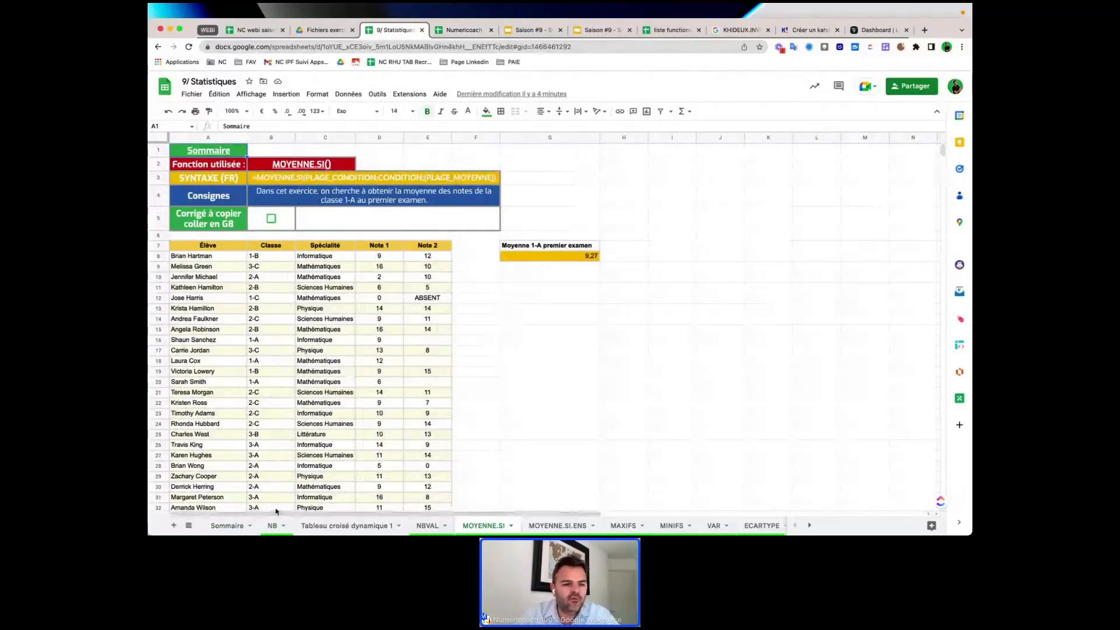
left_click(264, 259)
left_click(424, 248)
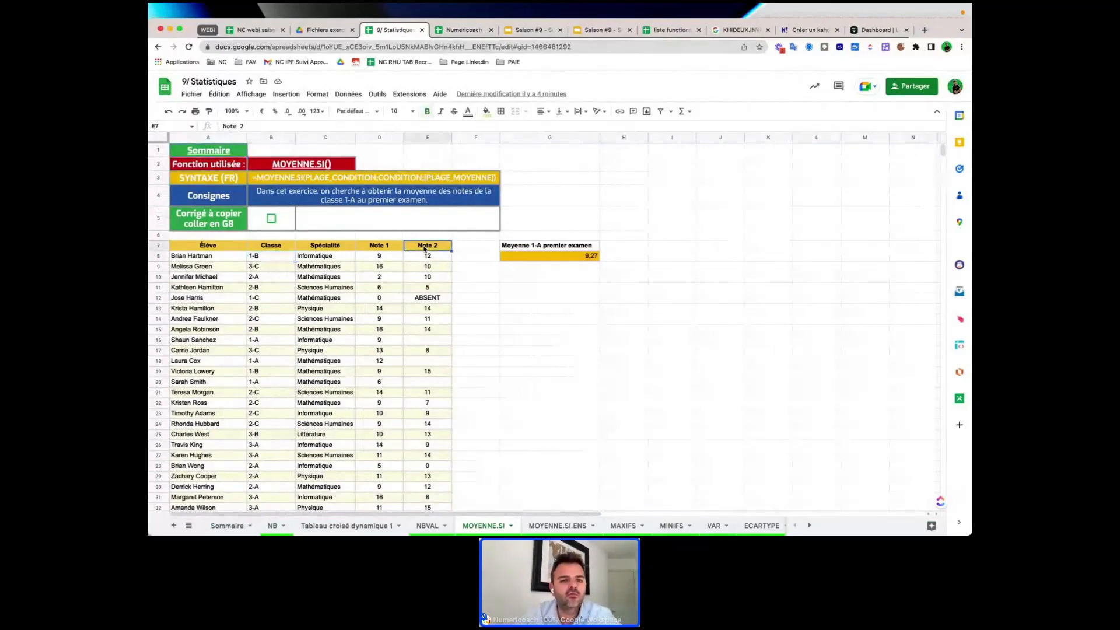
mouse_move(300, 167)
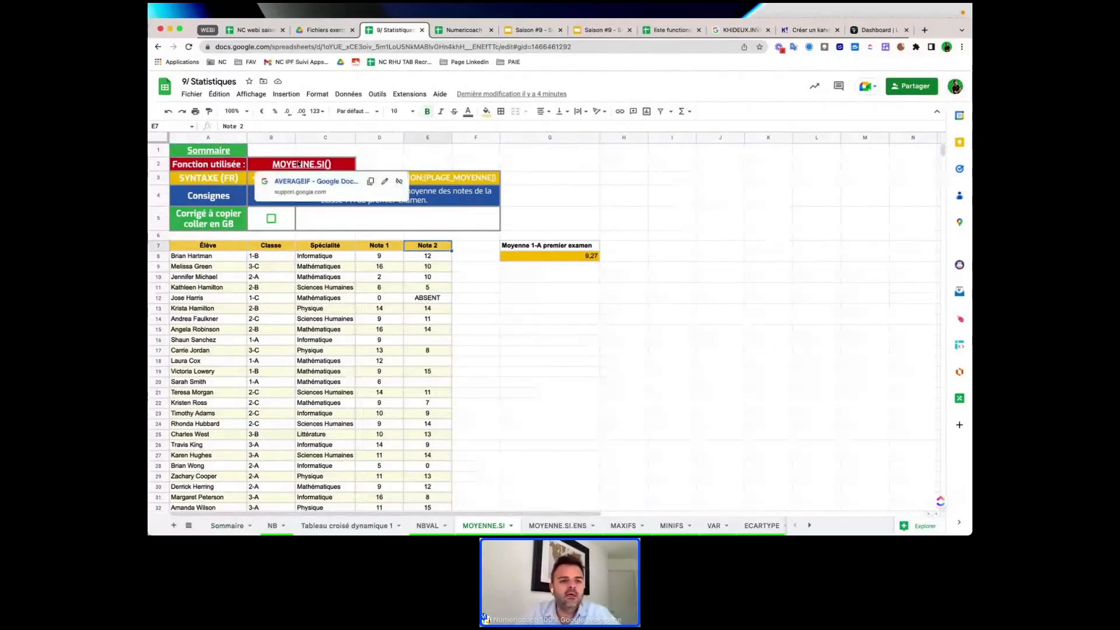
left_click(298, 164)
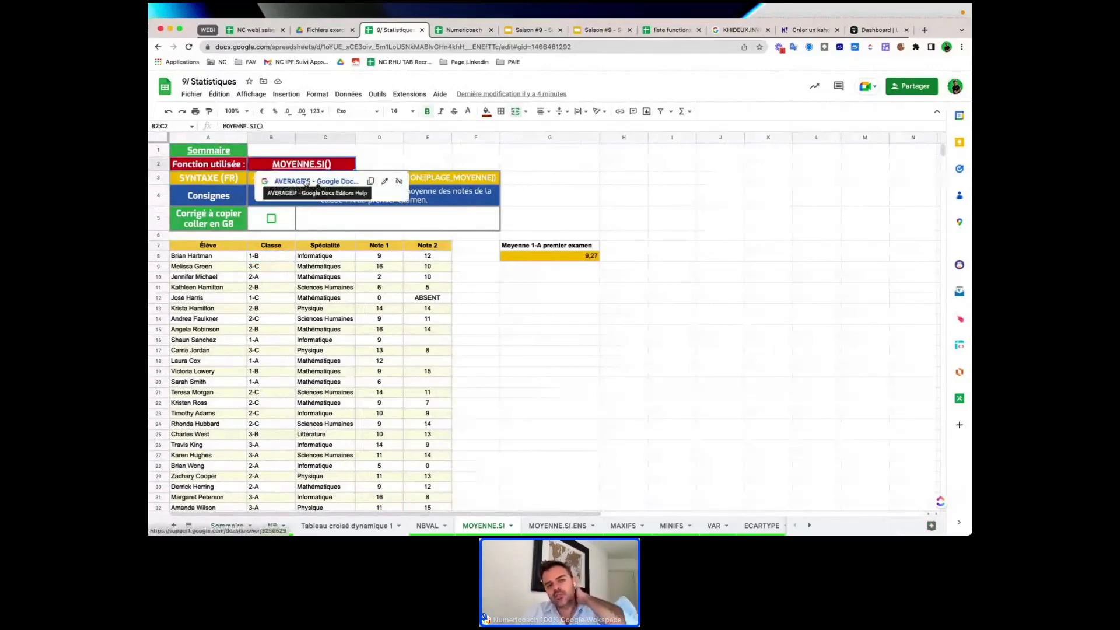
left_click(306, 181)
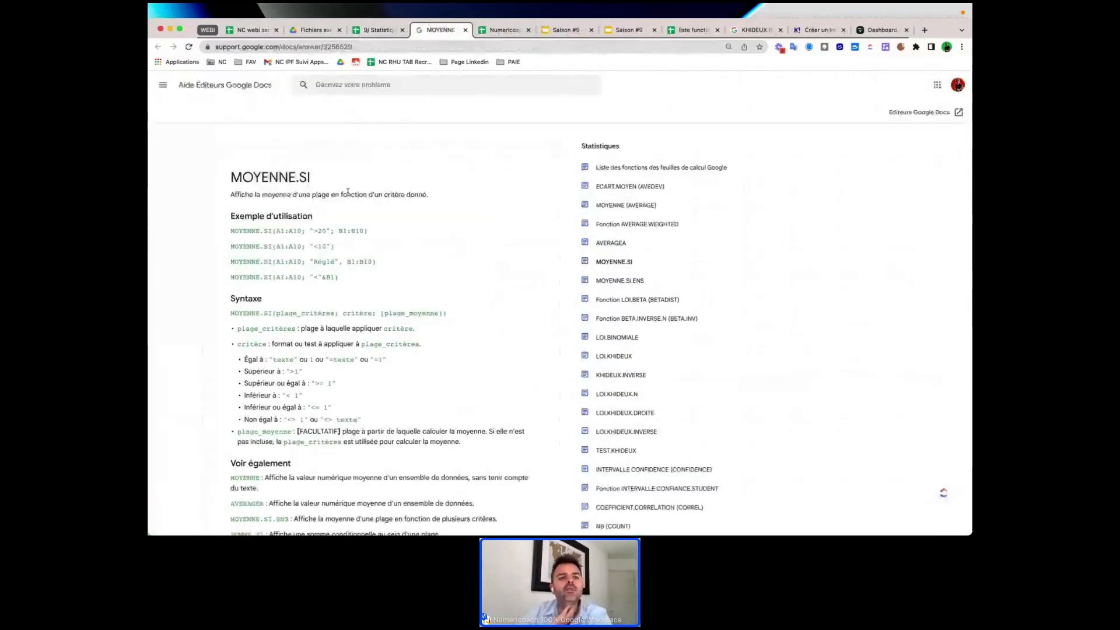
Examine the MOYENNE.SI help page: its description, usage examples, syntax with criteria operators, related functions and list of statistical functions
double_click(284, 177)
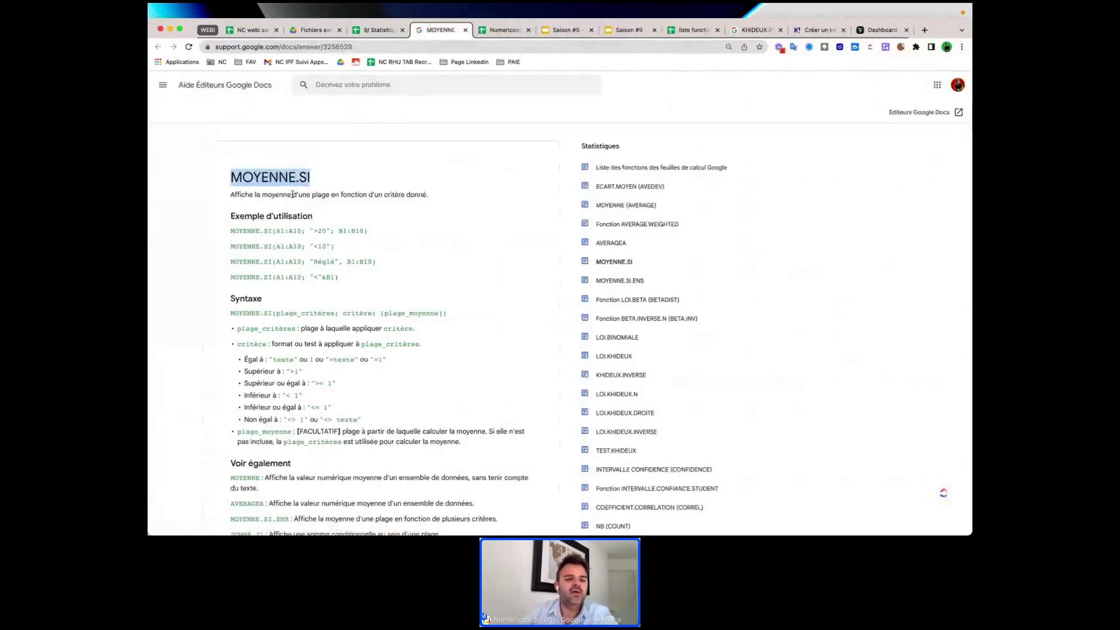
triple_click(291, 195)
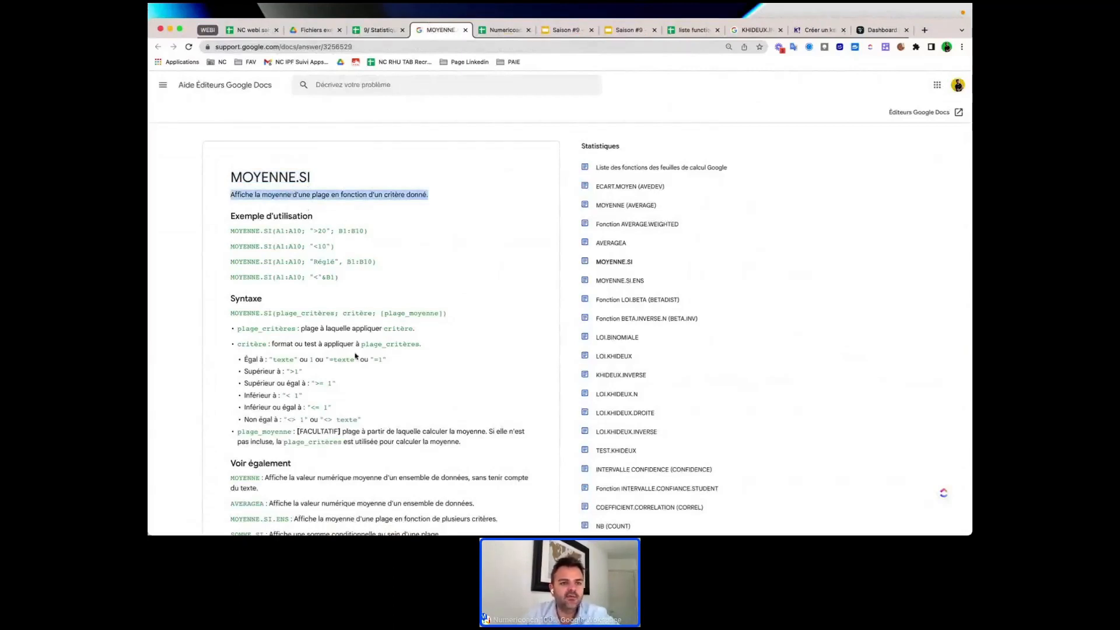
scroll(355, 356, "down", 1)
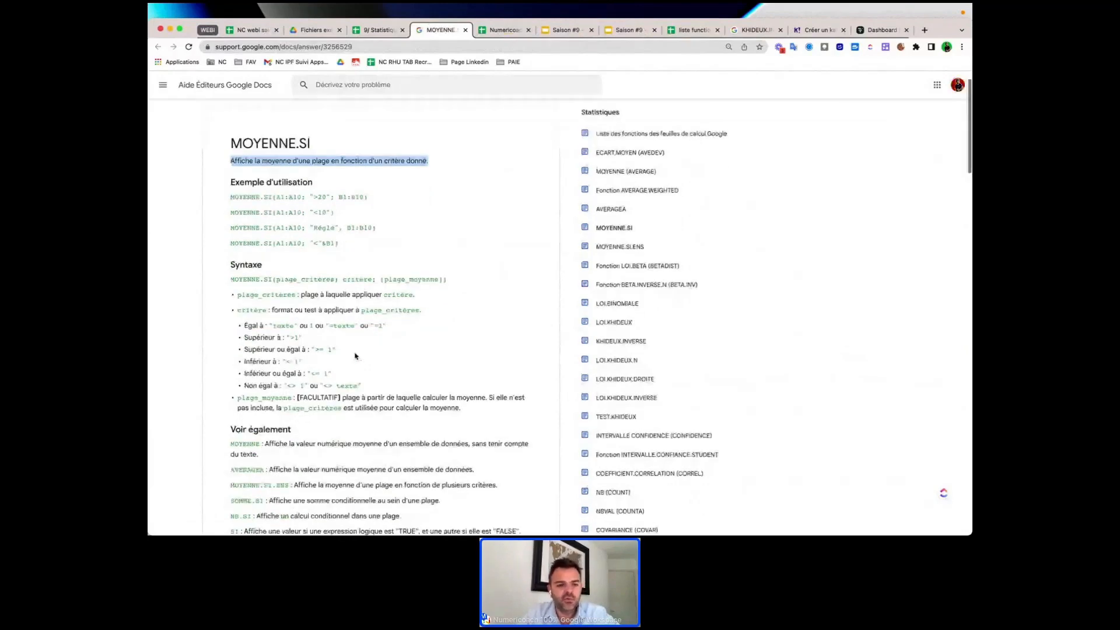
scroll(355, 356, "down", 3)
scroll(349, 292, "up", 1)
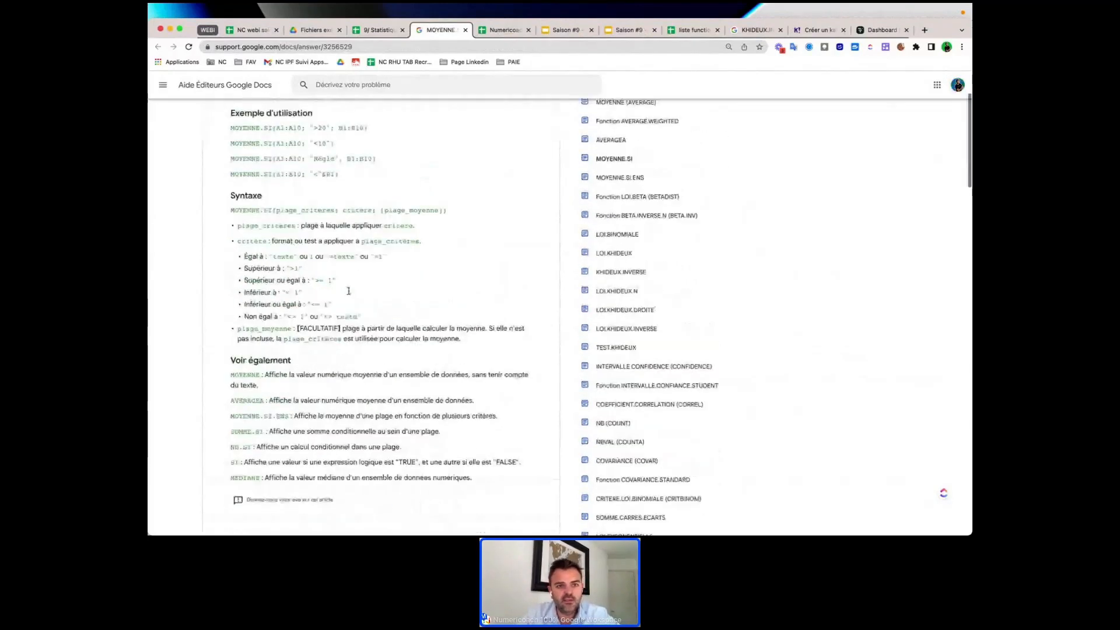
scroll(349, 291, "up", 2)
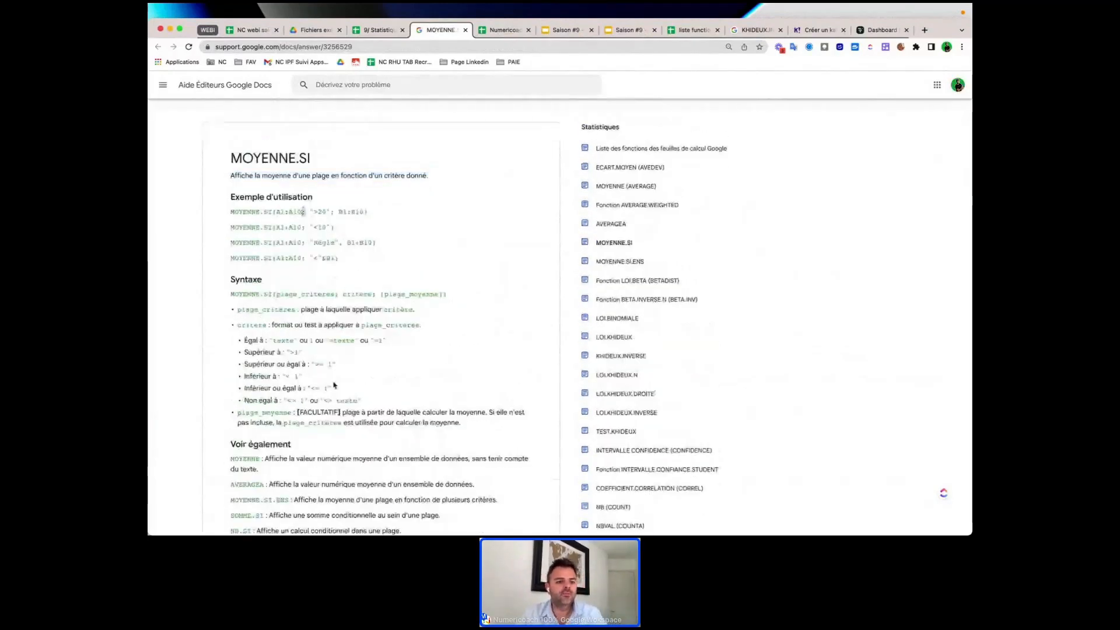
scroll(338, 420, "down", 2)
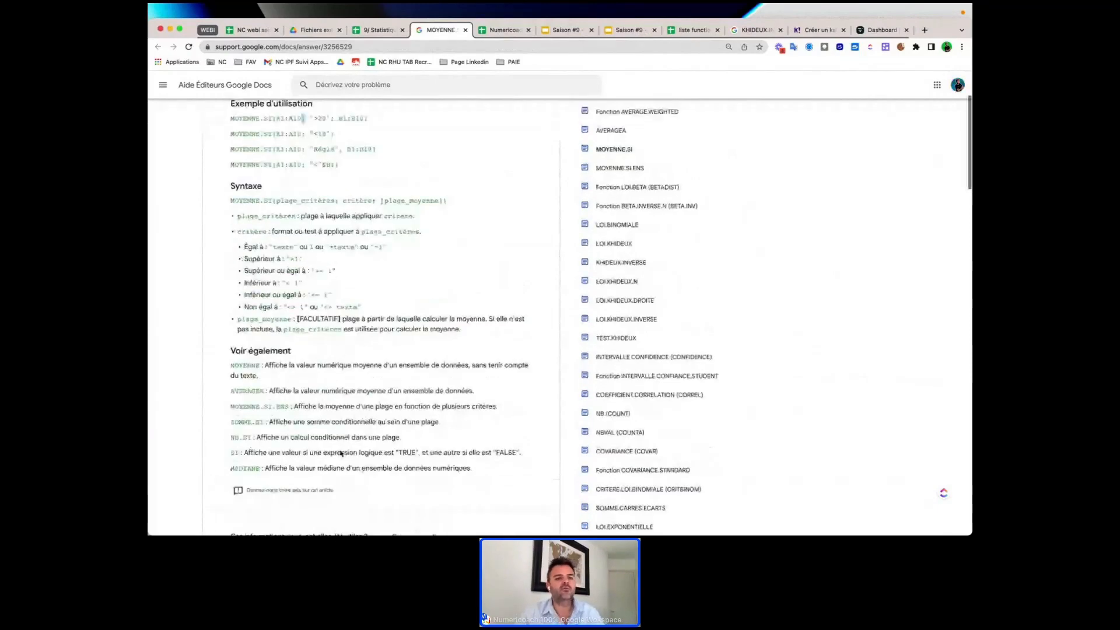
scroll(341, 453, "down", 1)
double_click(277, 290)
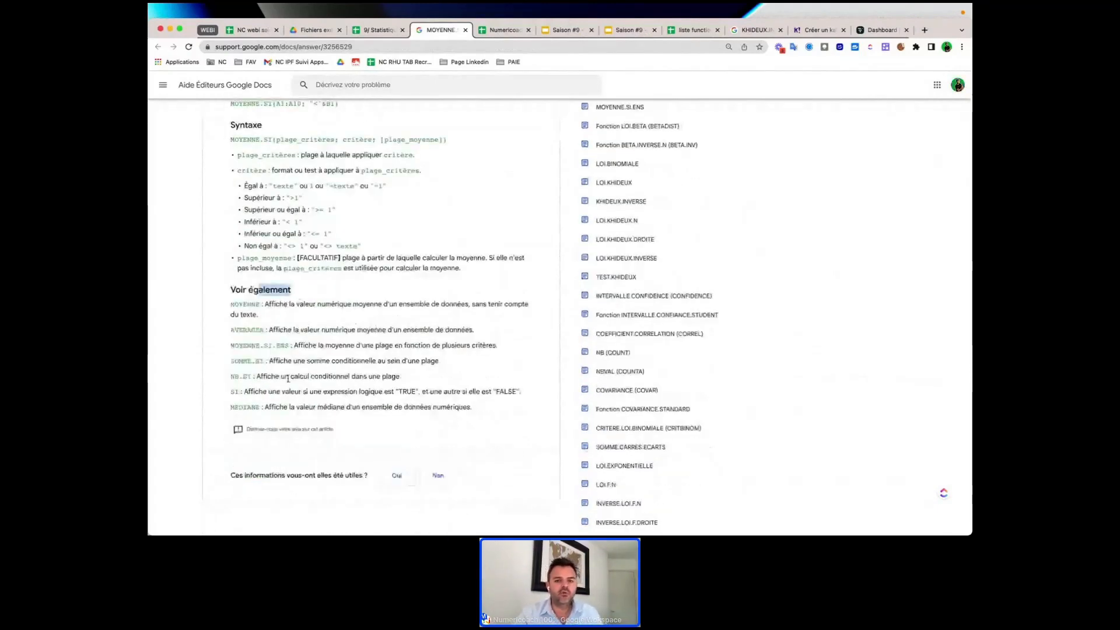
scroll(287, 380, "up", 3)
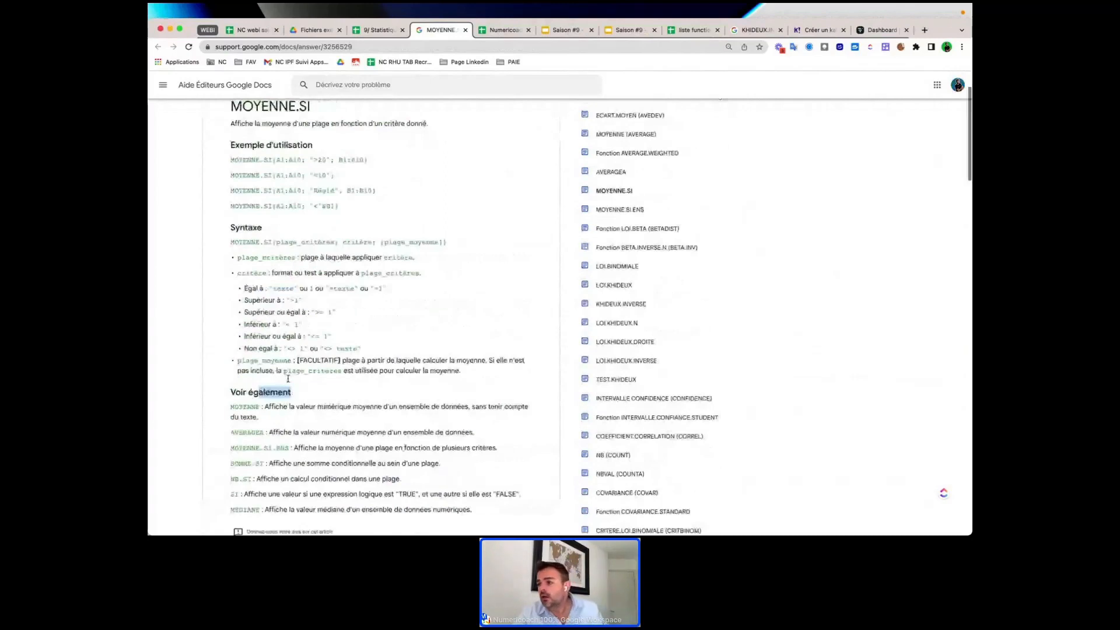
scroll(764, 421, "down", 1)
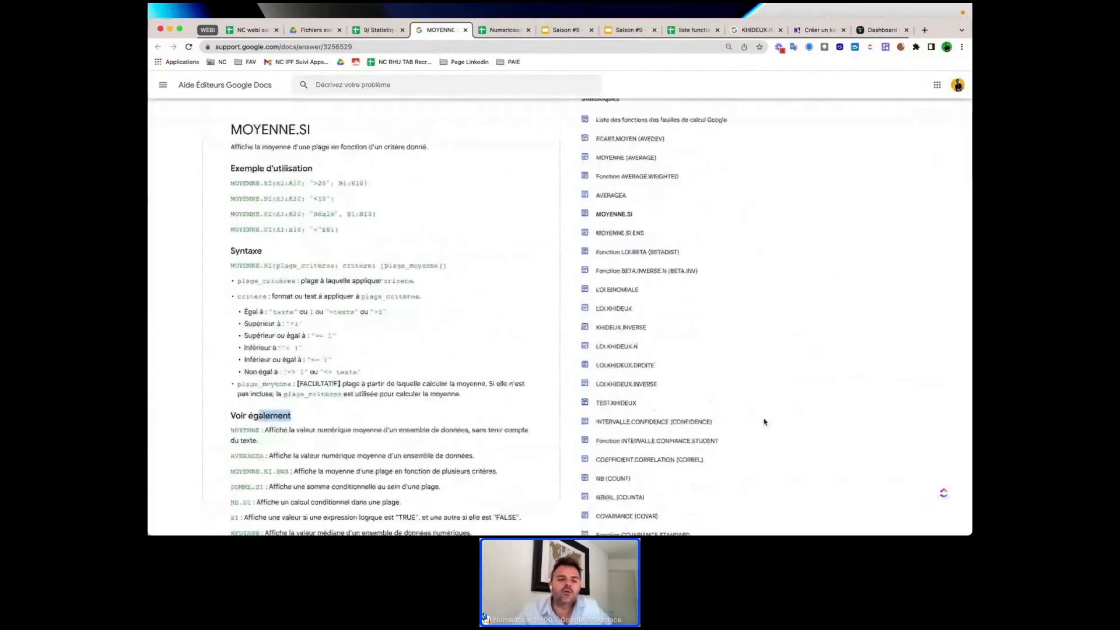
scroll(765, 422, "up", 2)
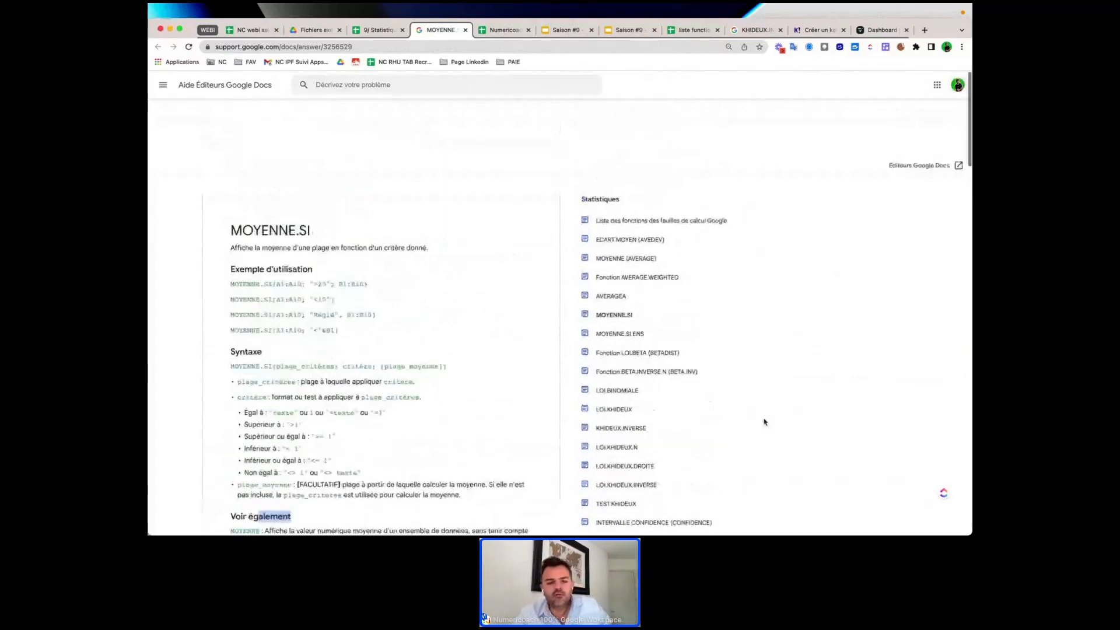
scroll(765, 421, "down", 1)
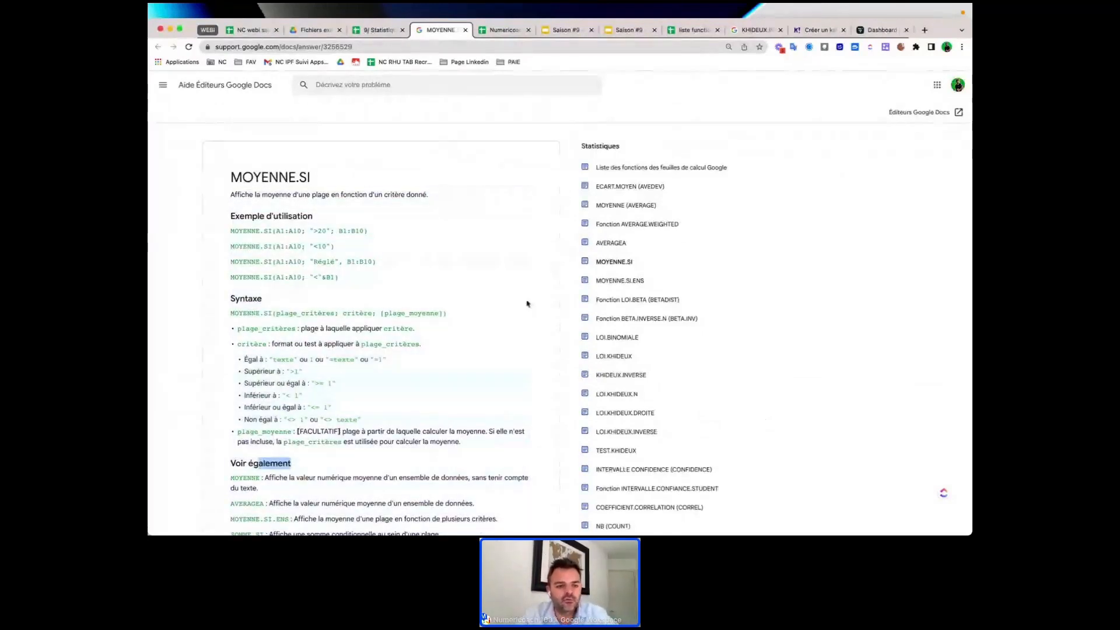
scroll(527, 303, "down", 6)
scroll(526, 303, "up", 6)
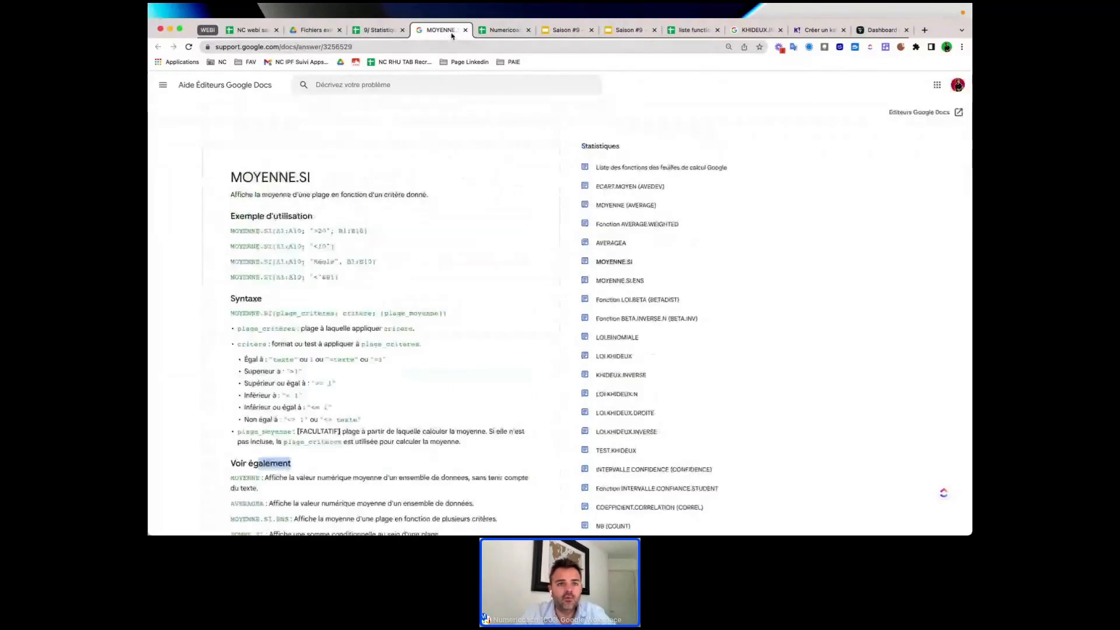
Reveal the model answer on the MOYENNE.SI sheet and copy its formula =MOYENNE.SI(B8:B85;"=1-A";D8:D85) into G8
left_click(379, 31)
left_click(271, 218)
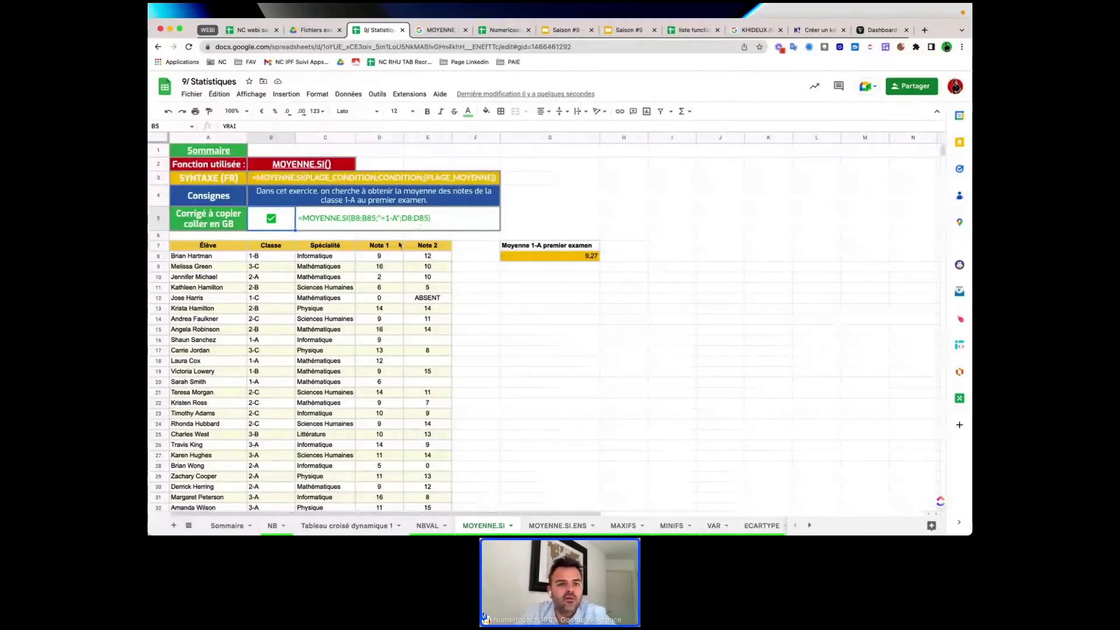
left_click(361, 218)
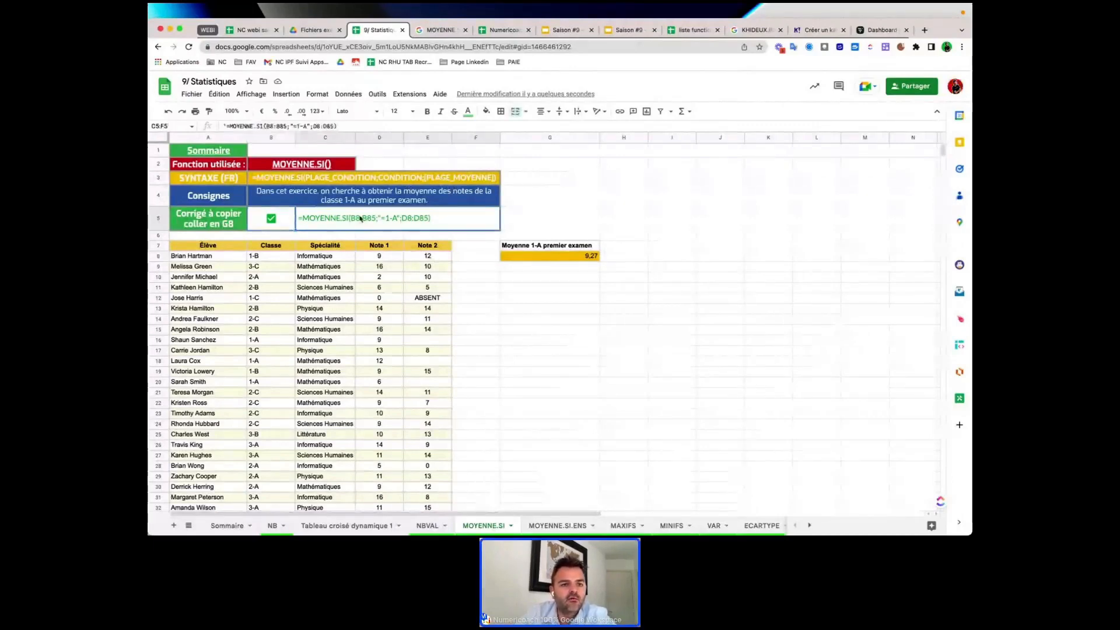
double_click(362, 219)
left_click_drag(300, 213, 414, 229)
key("ctrl+c")
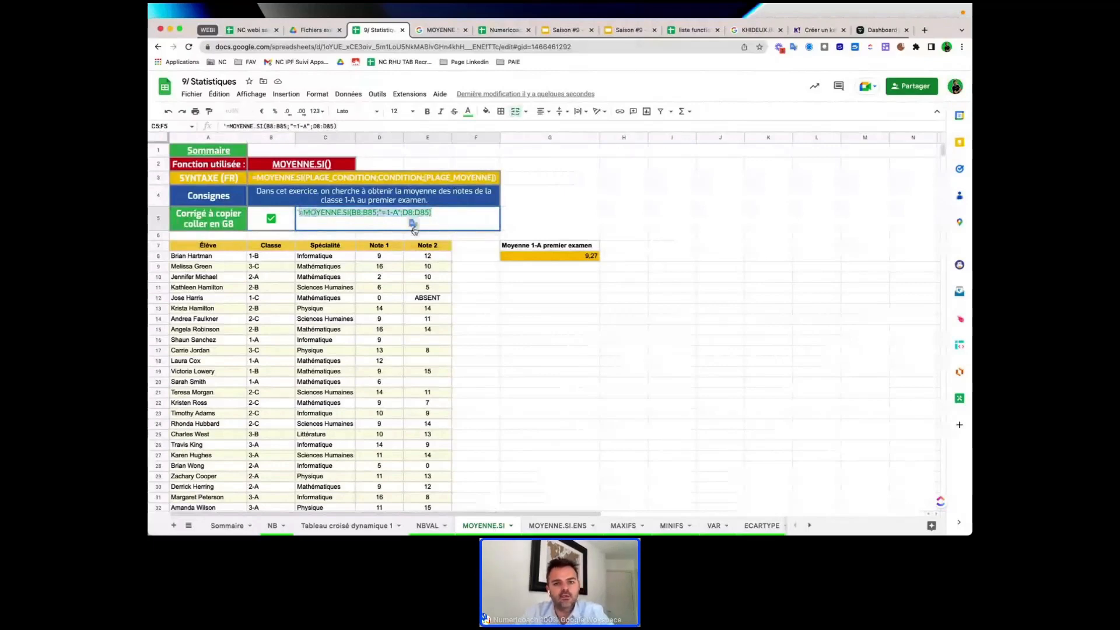
left_click(581, 260)
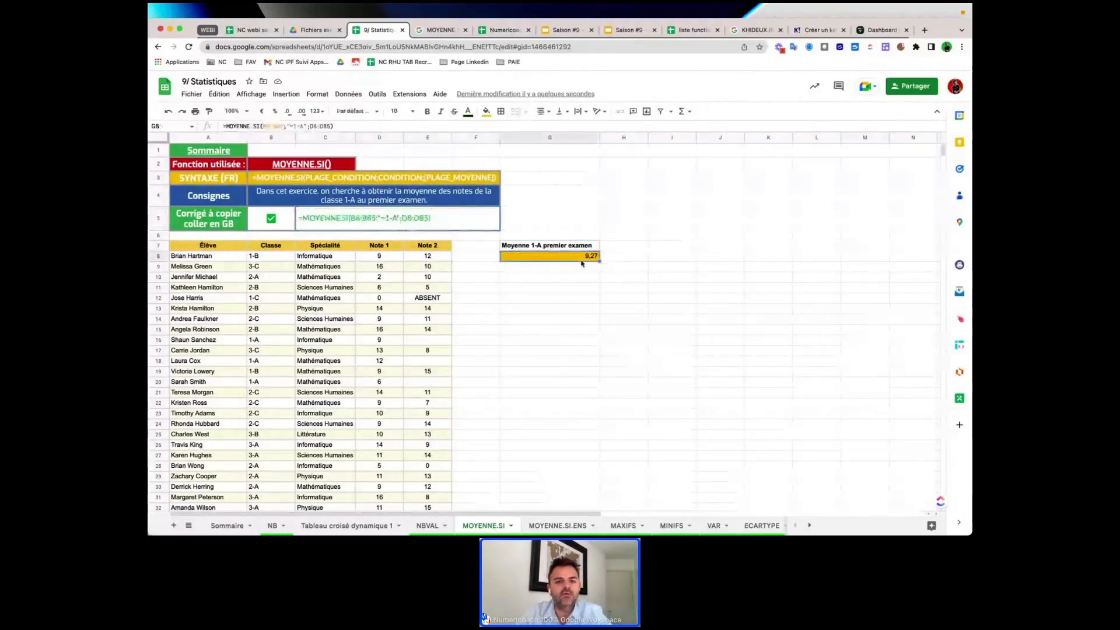
key("ctrl+v")
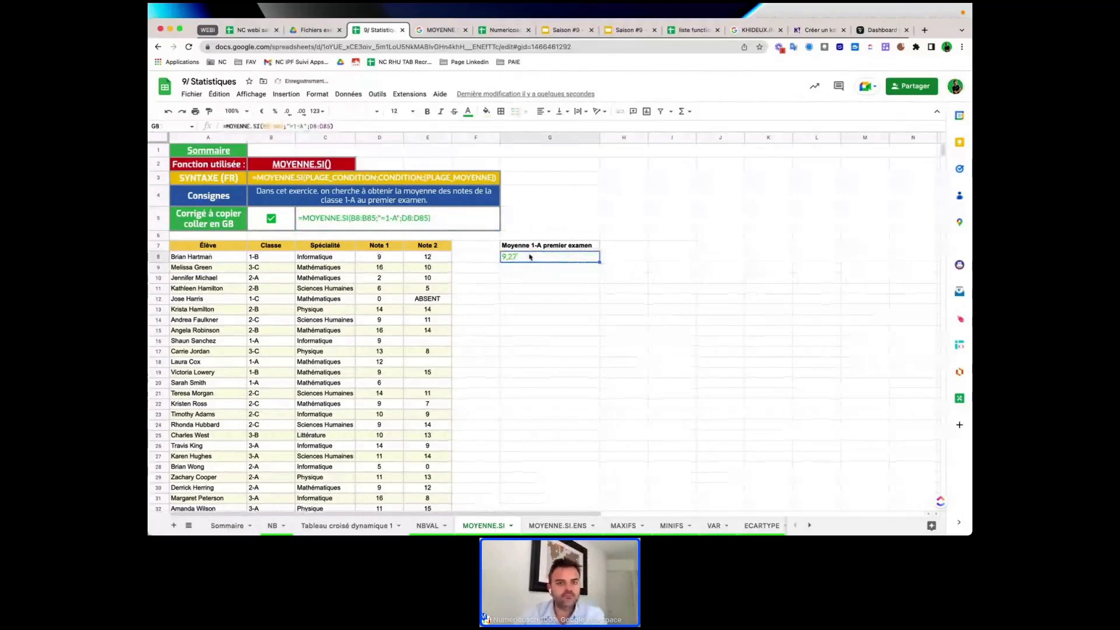
Create a pivot table on a new sheet from the student table A7:E85 of the MOYENNE.SI sheet
left_click(387, 248)
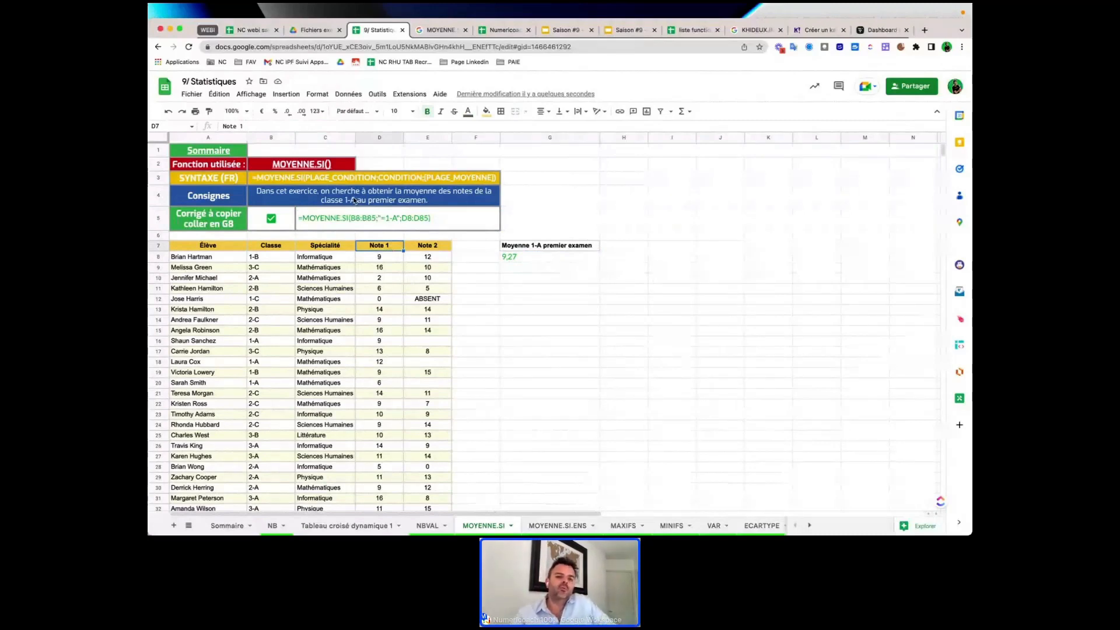
left_click(428, 309)
left_click(266, 269)
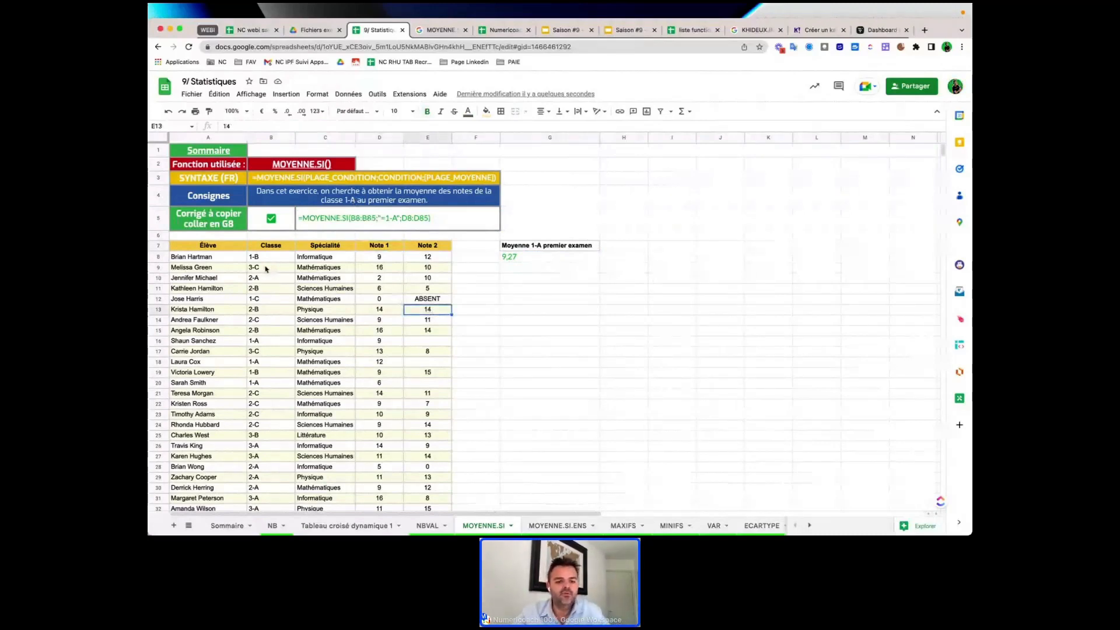
key("super+a")
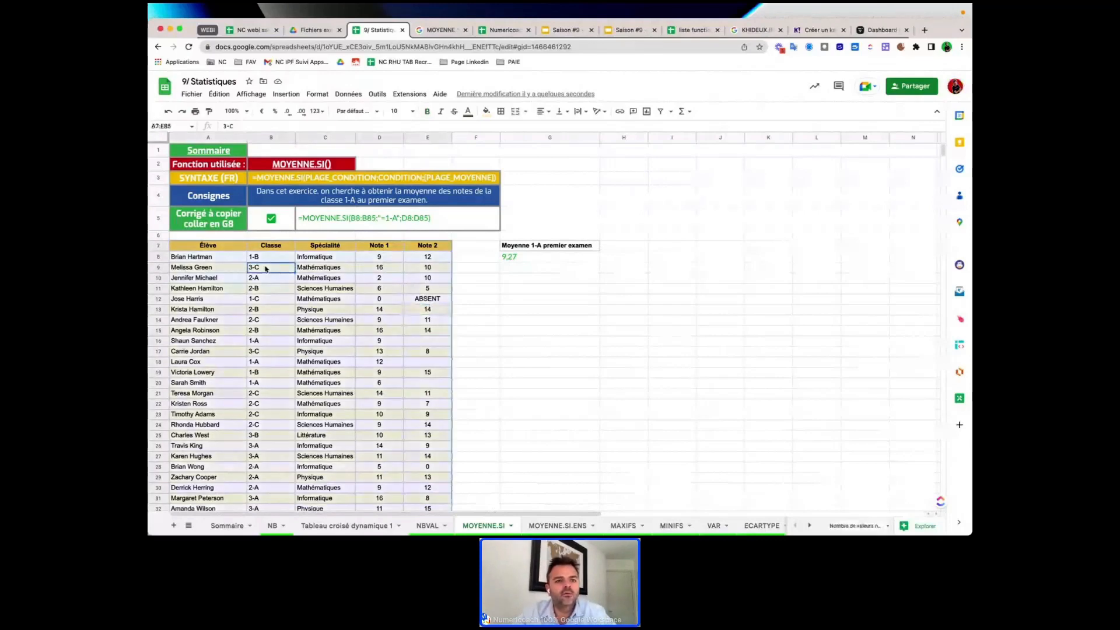
left_click(286, 94)
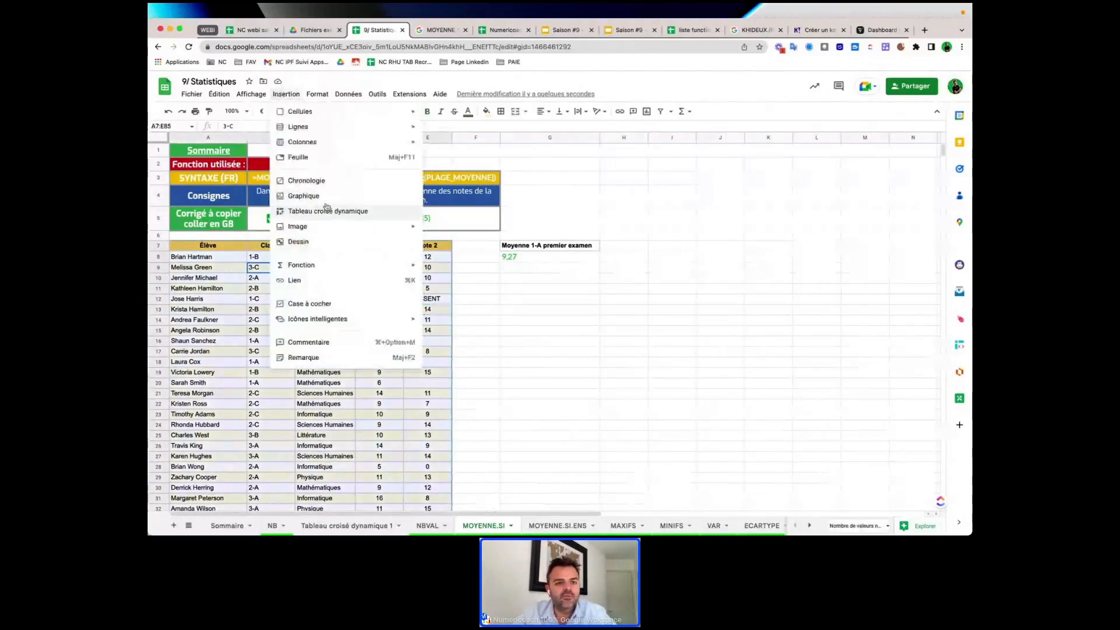
left_click(366, 214)
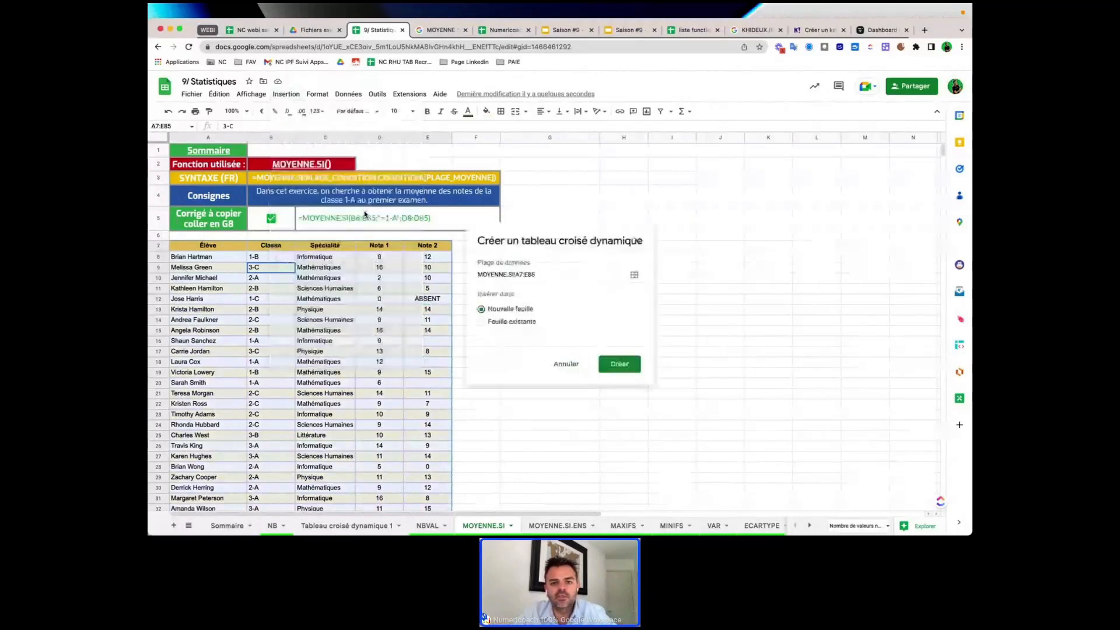
left_click(617, 361)
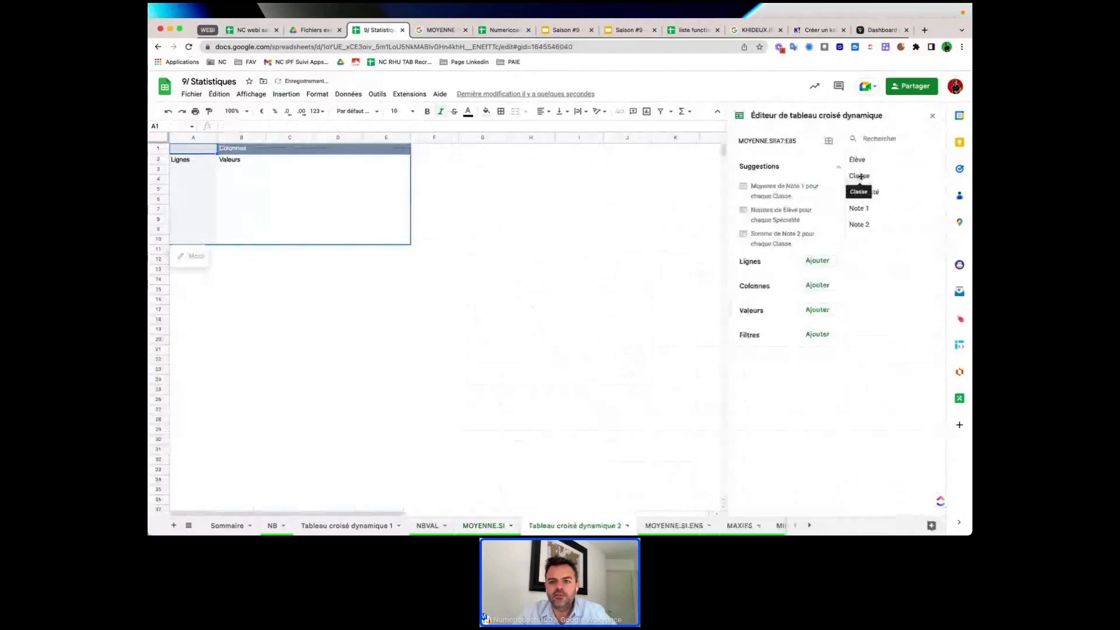
Set the pivot table's rows to Classe and its values to the AVERAGE of Note 1, and widen column B to fit its header
left_click_drag(860, 176, 776, 266)
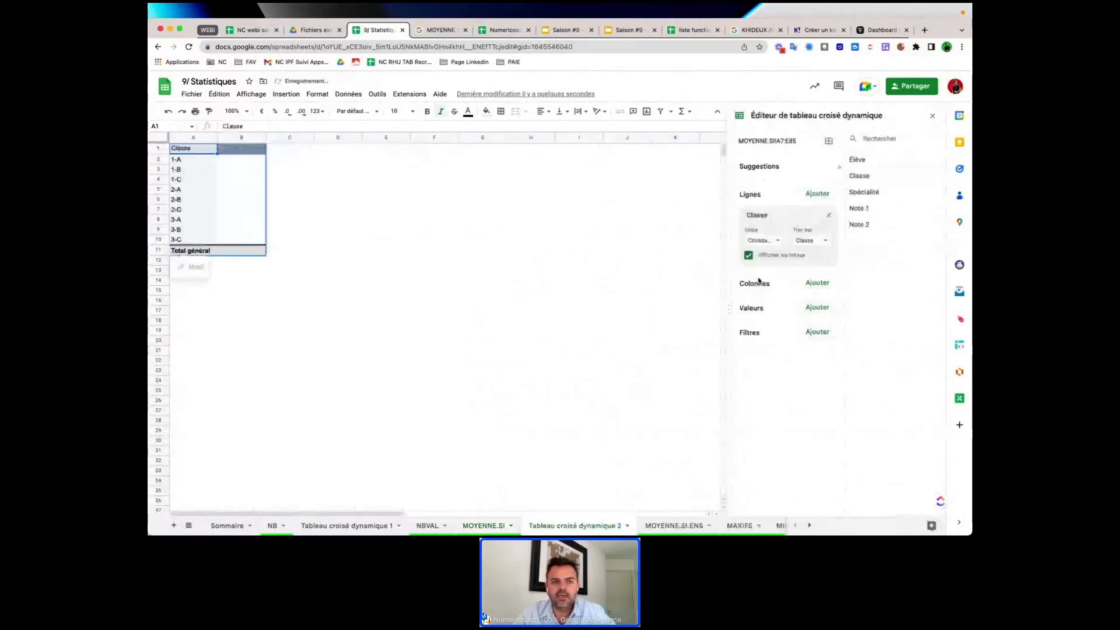
left_click_drag(859, 208, 769, 327)
left_click(770, 350)
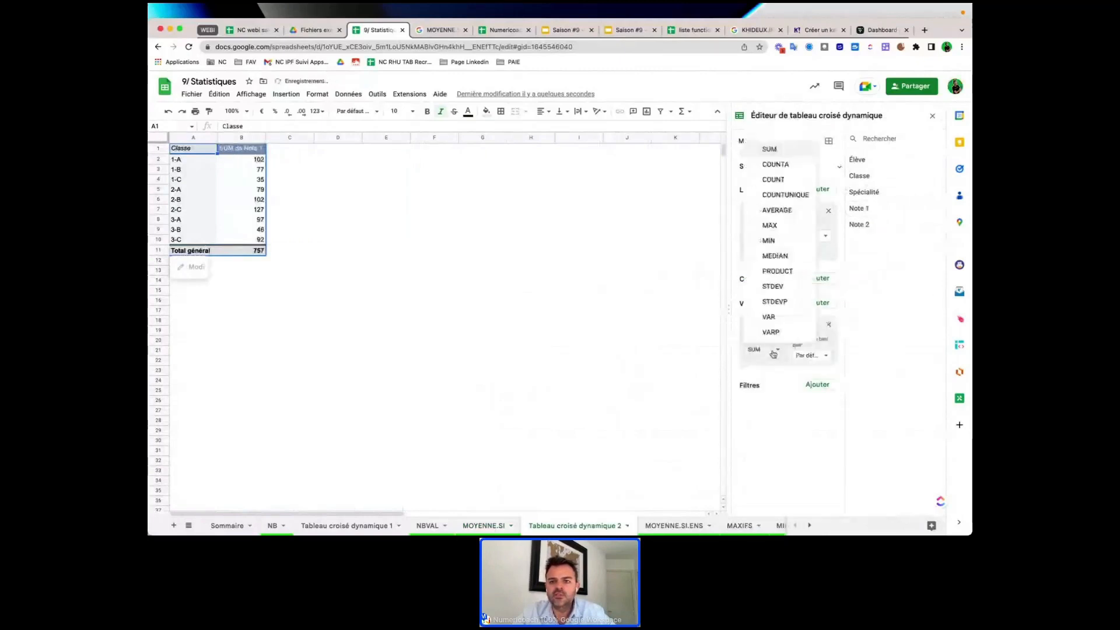
left_click(788, 210)
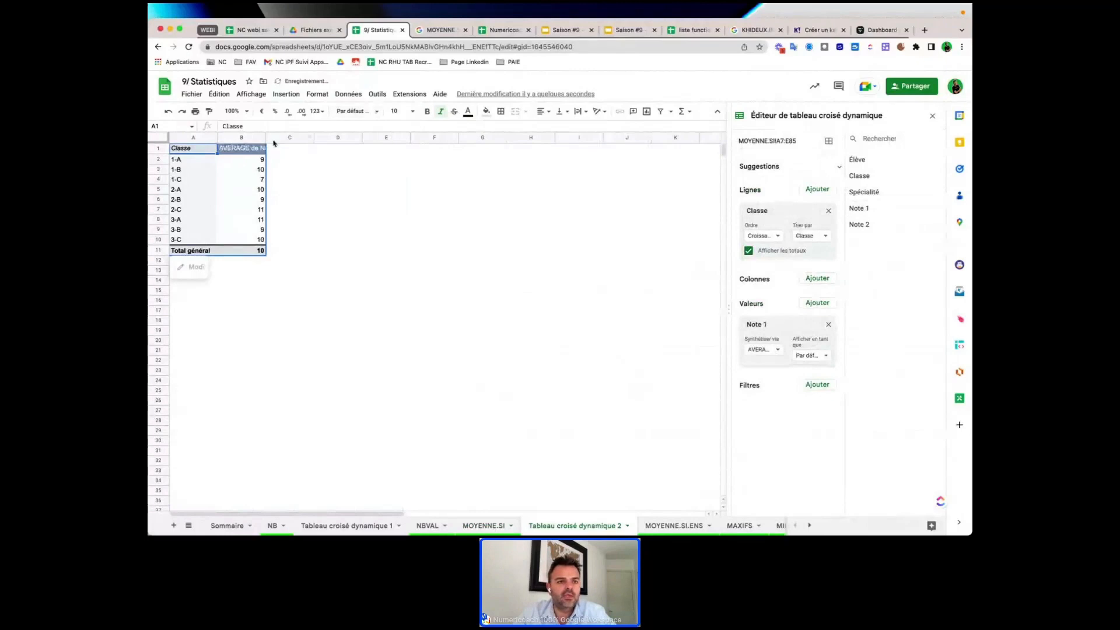
left_click_drag(266, 137, 291, 137)
left_click(272, 162)
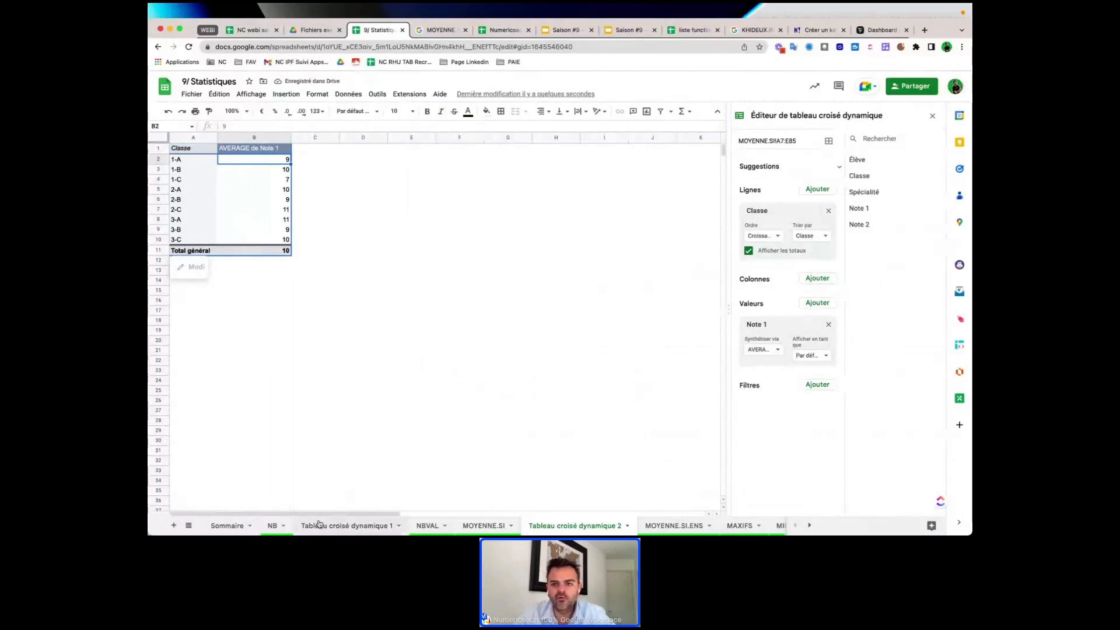
Add a Classe filter to the pivot table, excluding class 2-A by value
left_click(817, 384)
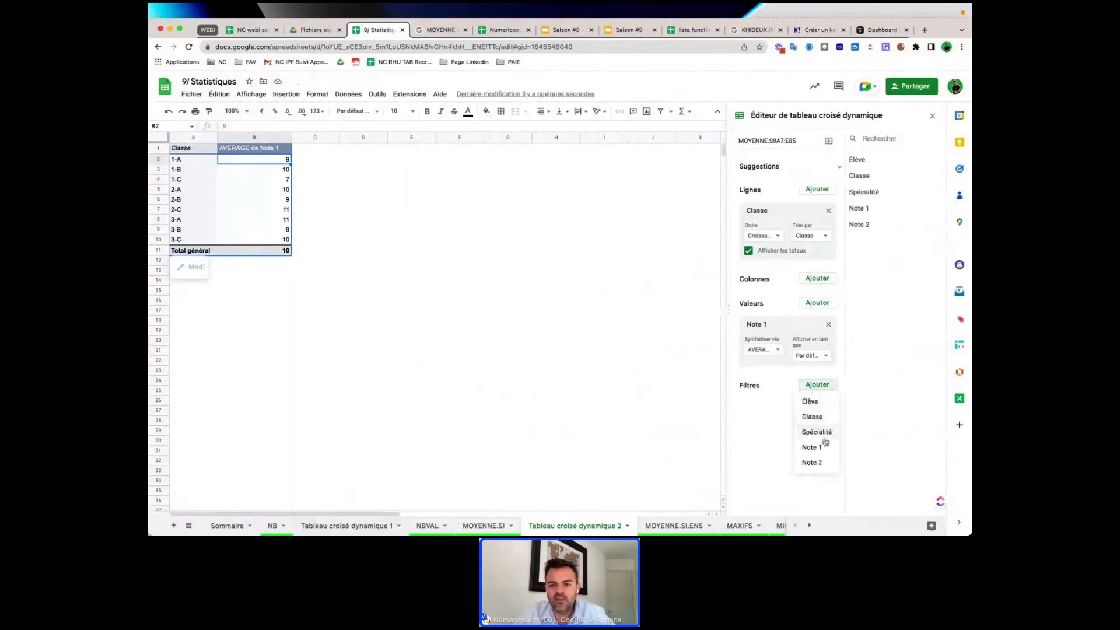
left_click(814, 418)
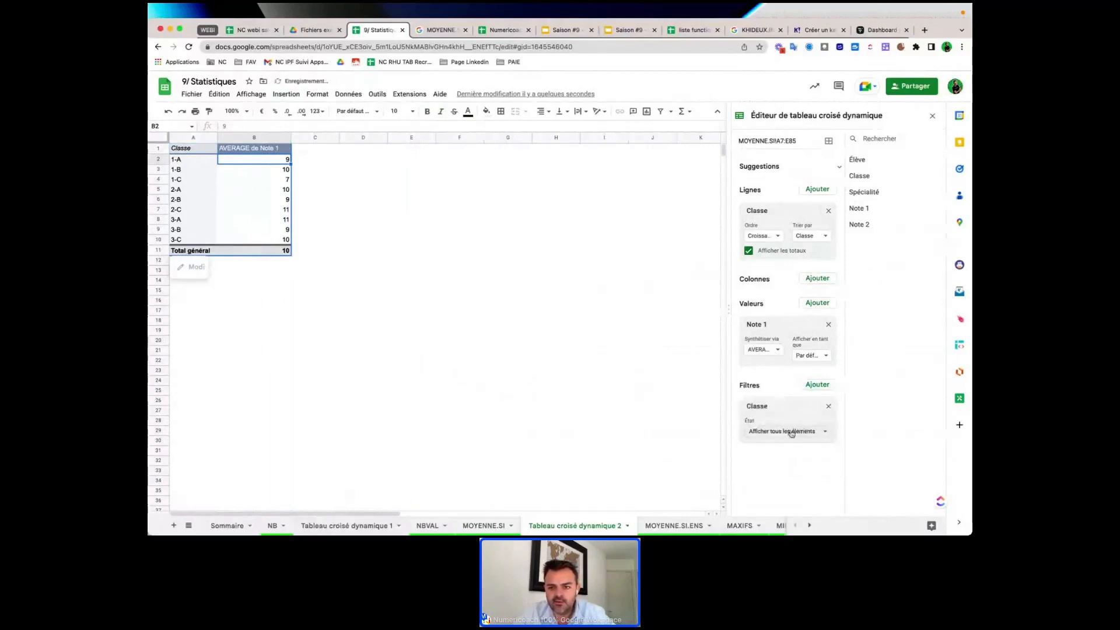
left_click(791, 432)
scroll(801, 470, "down", 2)
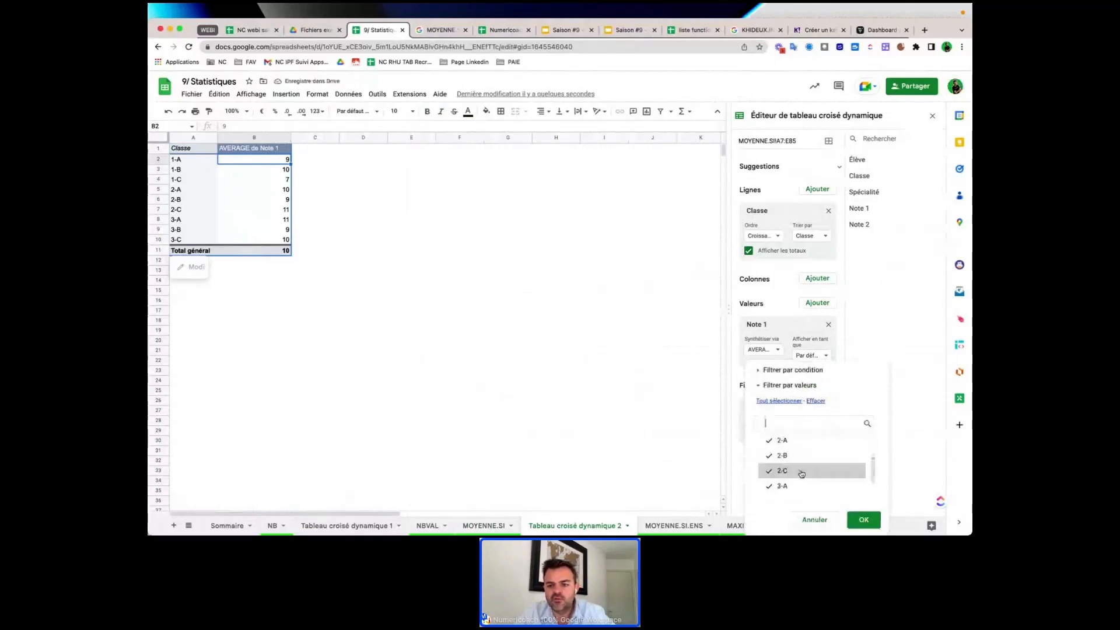
left_click(800, 440)
left_click(864, 519)
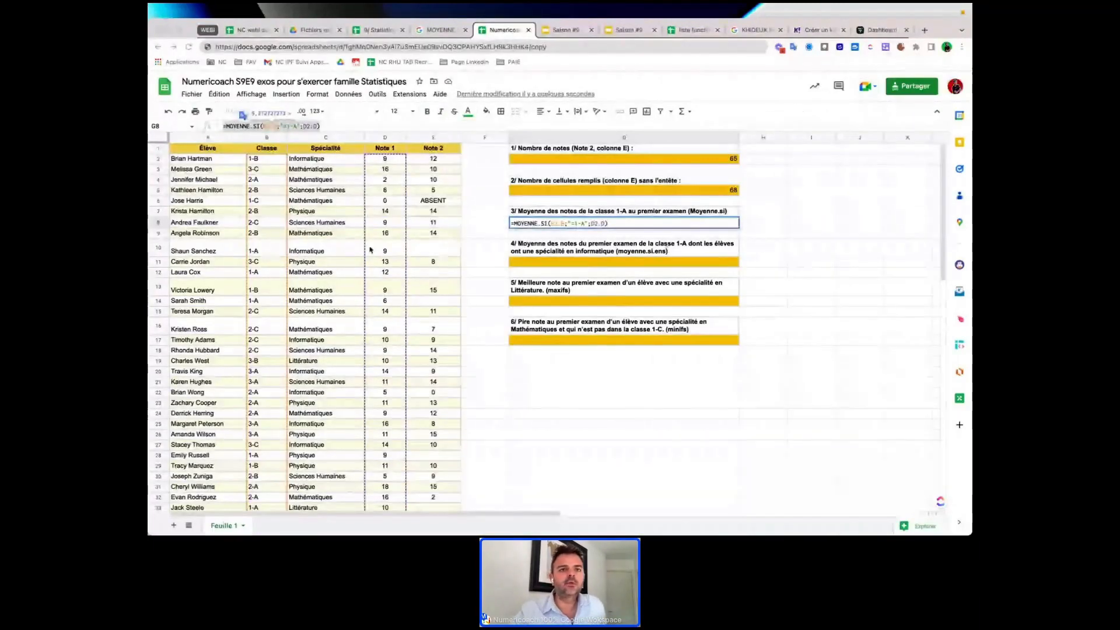
Display the MOYENNE.SI.ENS sheet of the 9/ Statistiques spreadsheet and clear the mistaken MOUE entry from the Fonction utilisée field
left_click(372, 32)
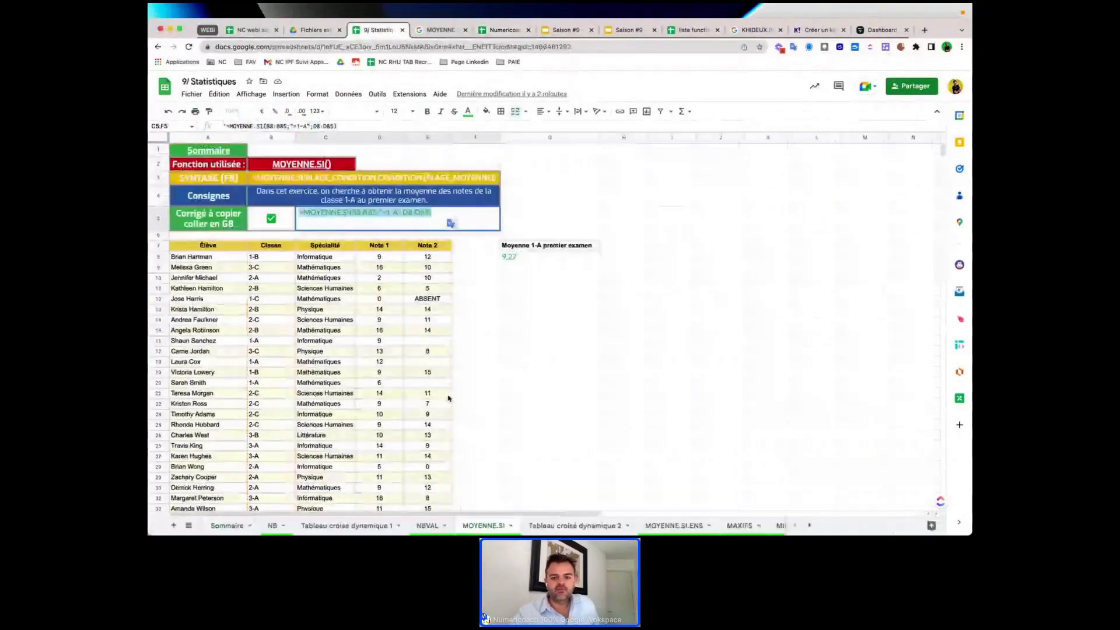
left_click(676, 526)
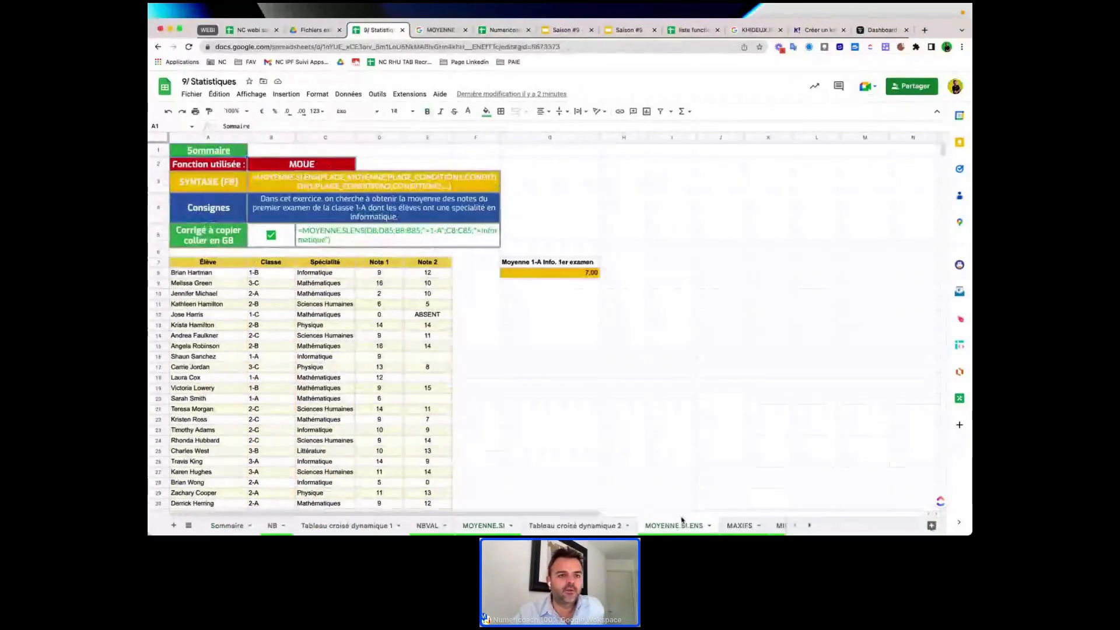
left_click(308, 170)
double_click(306, 167)
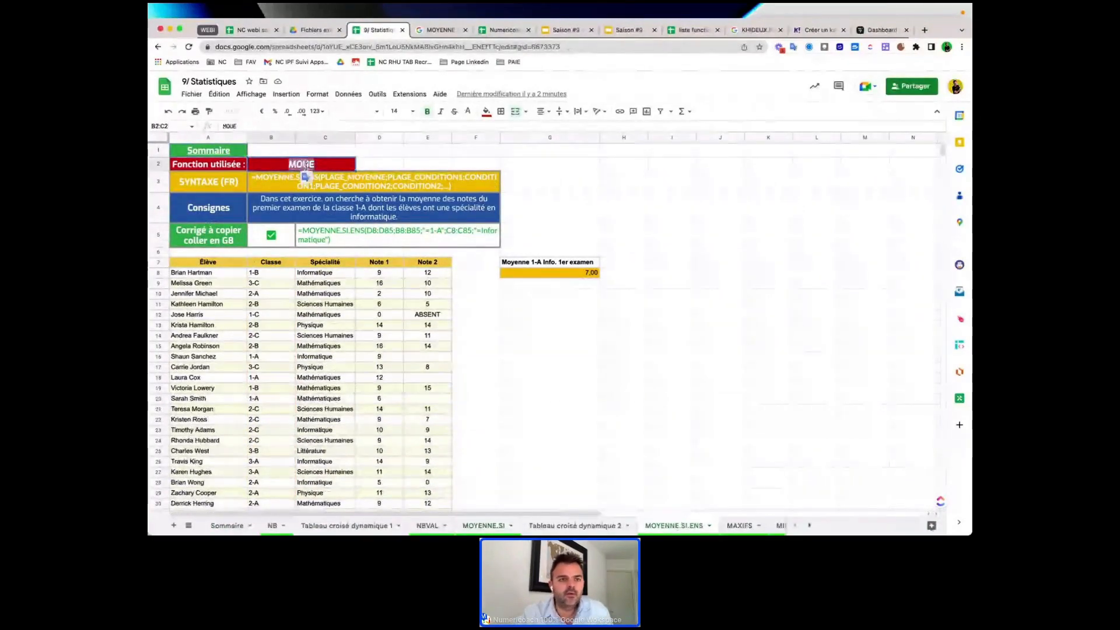
key("BackSpace")
Examine the MOYENNE.SI.ENS exercise: its syntax, the Classe, Spécialité and Note 1 columns it relies on, and the formula in G8
left_click(346, 185)
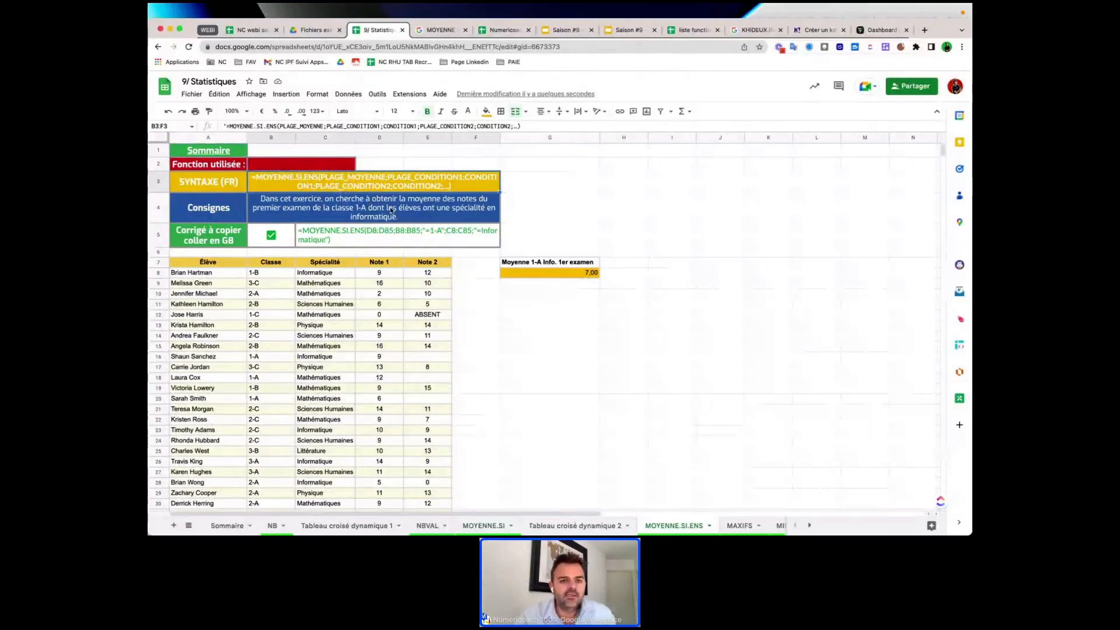
left_click_drag(378, 284, 379, 348)
left_click_drag(325, 286, 334, 343)
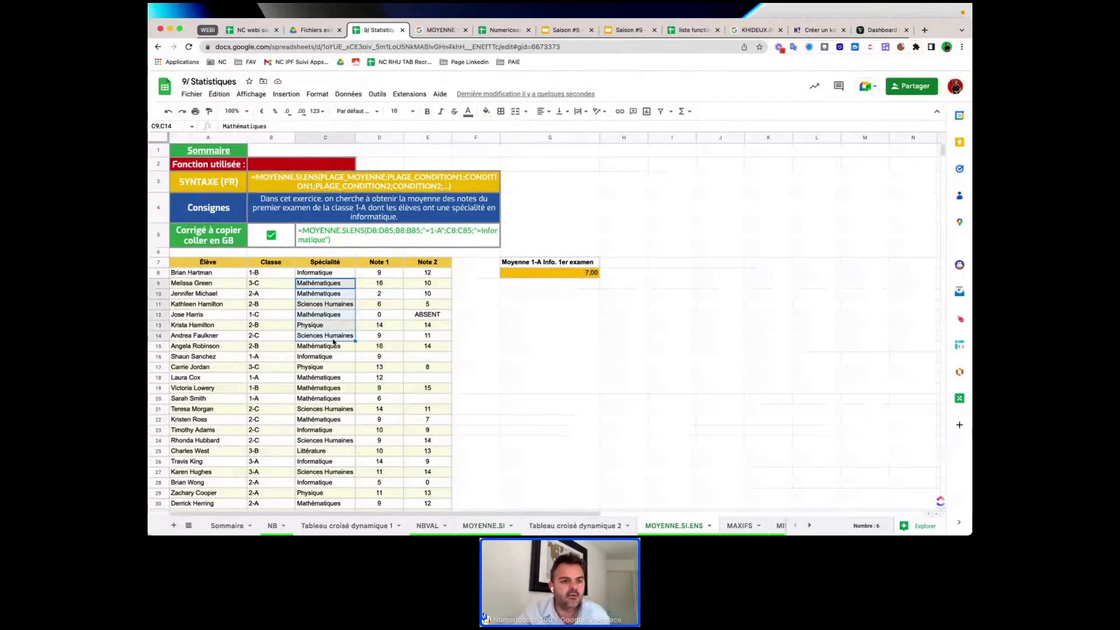
left_click(266, 388)
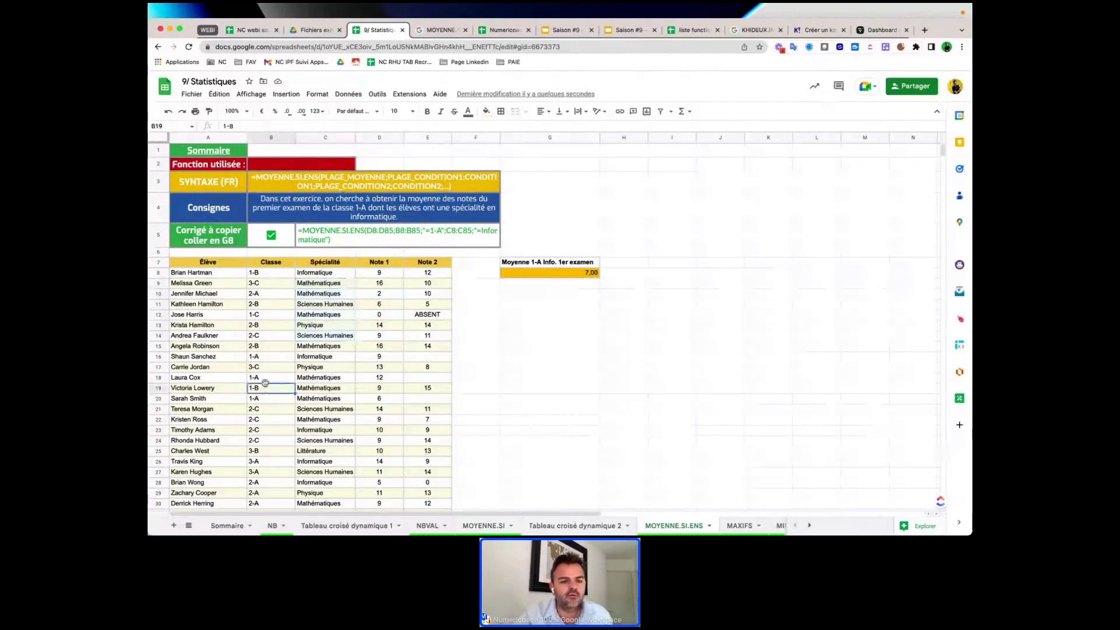
scroll(266, 384, "down", 2)
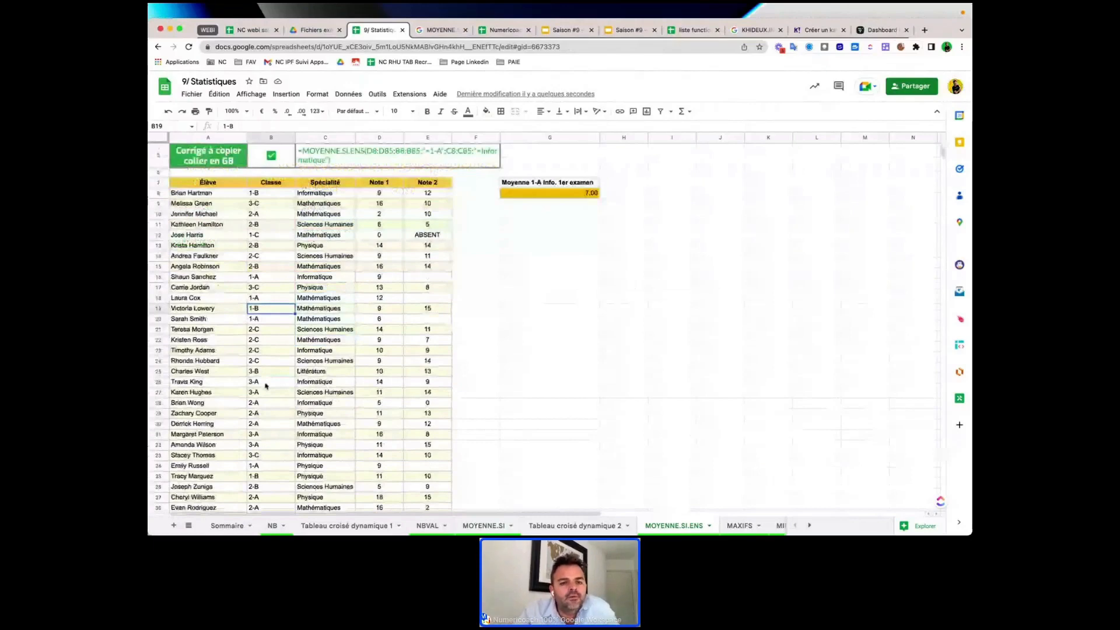
scroll(265, 386, "up", 2)
left_click(270, 283)
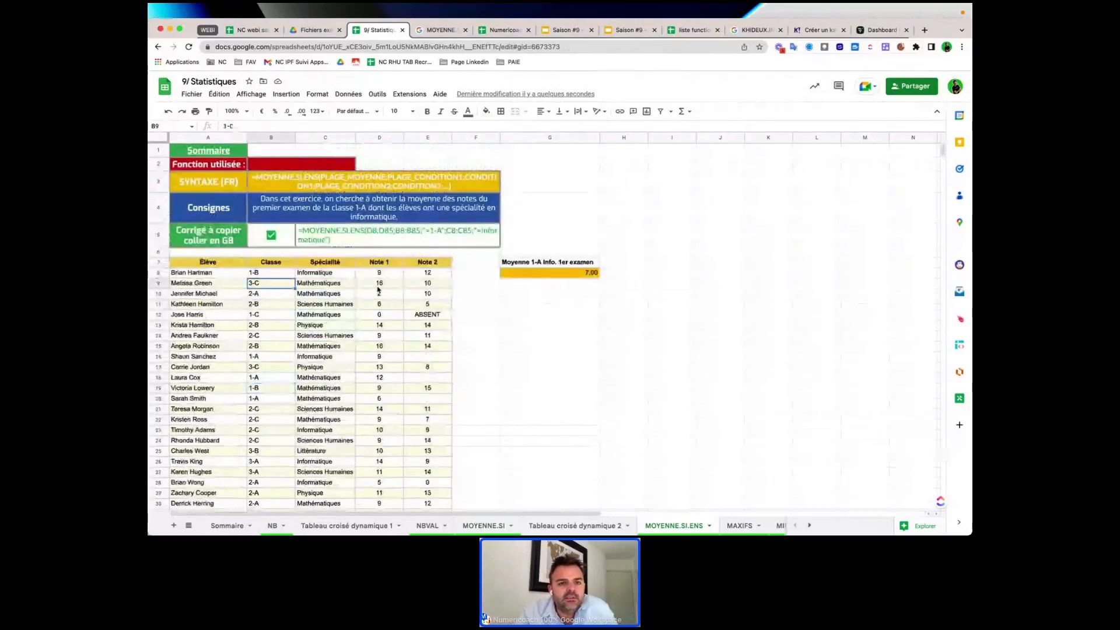
left_click_drag(378, 286, 383, 339)
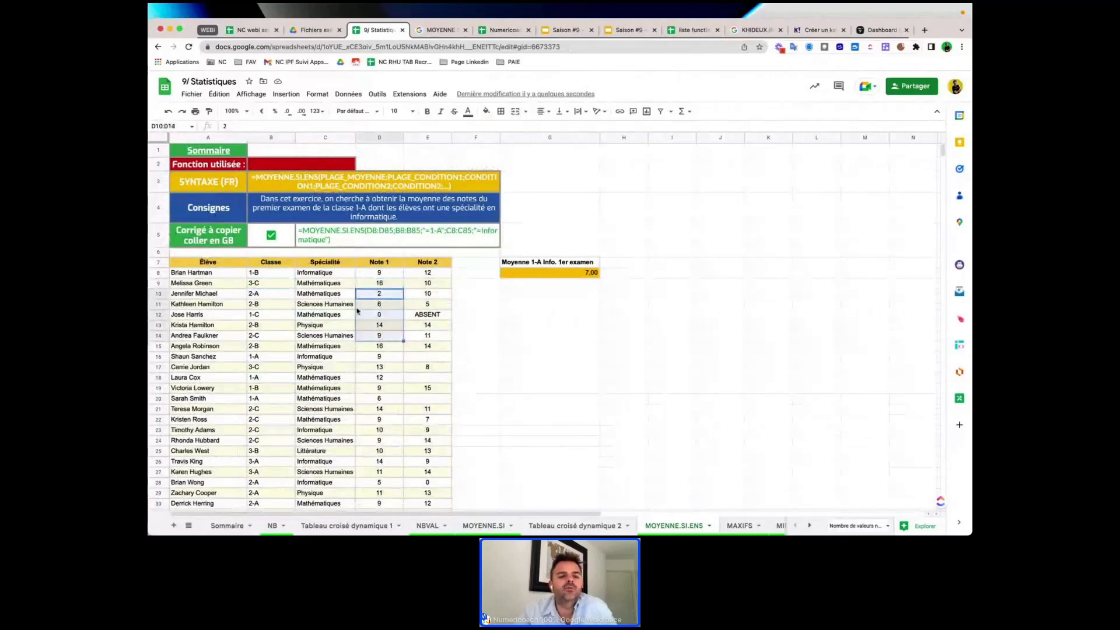
left_click(330, 294)
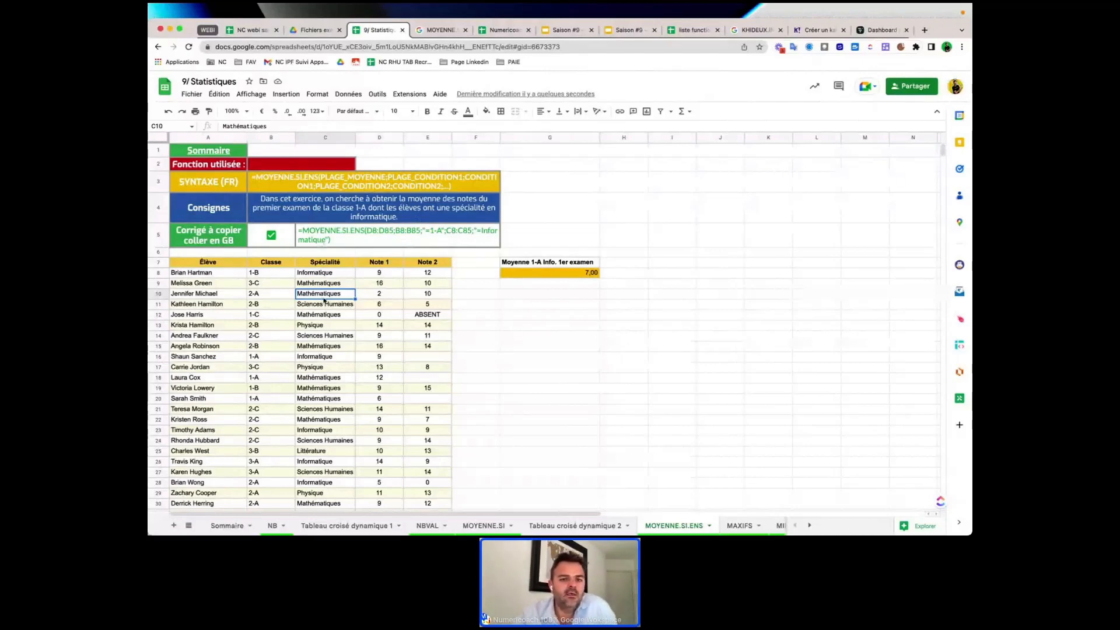
left_click(549, 275)
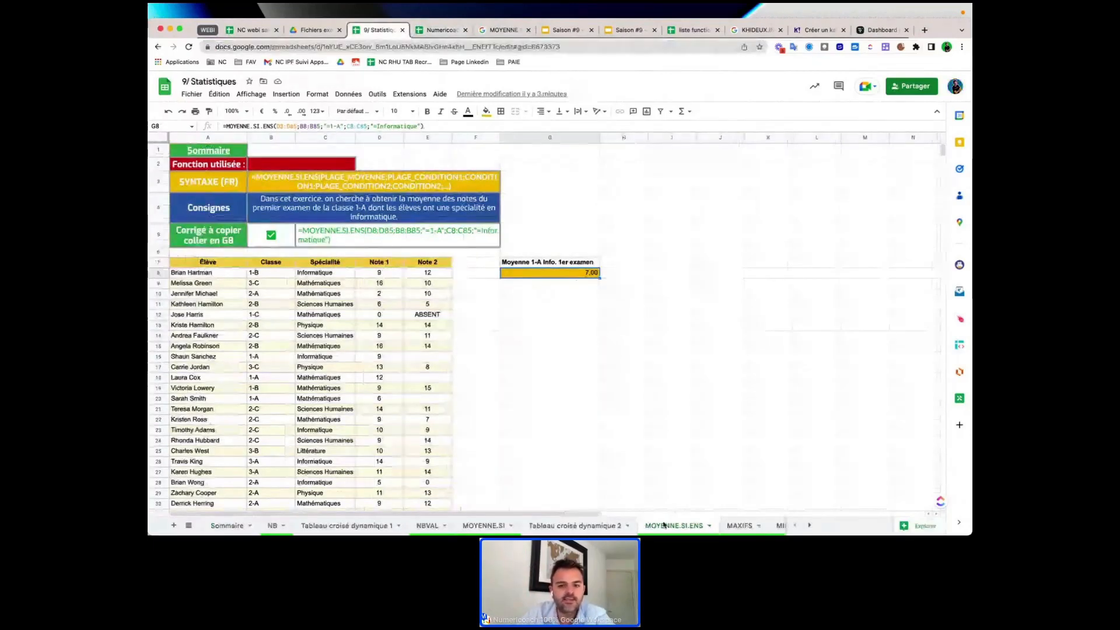
Display the MAXIFS exercise sheet and copy its model formula =MAXIFS(D8:D85;C8:C85;"=Littérature") into G8
scroll(664, 526, "right", 2)
left_click(661, 528)
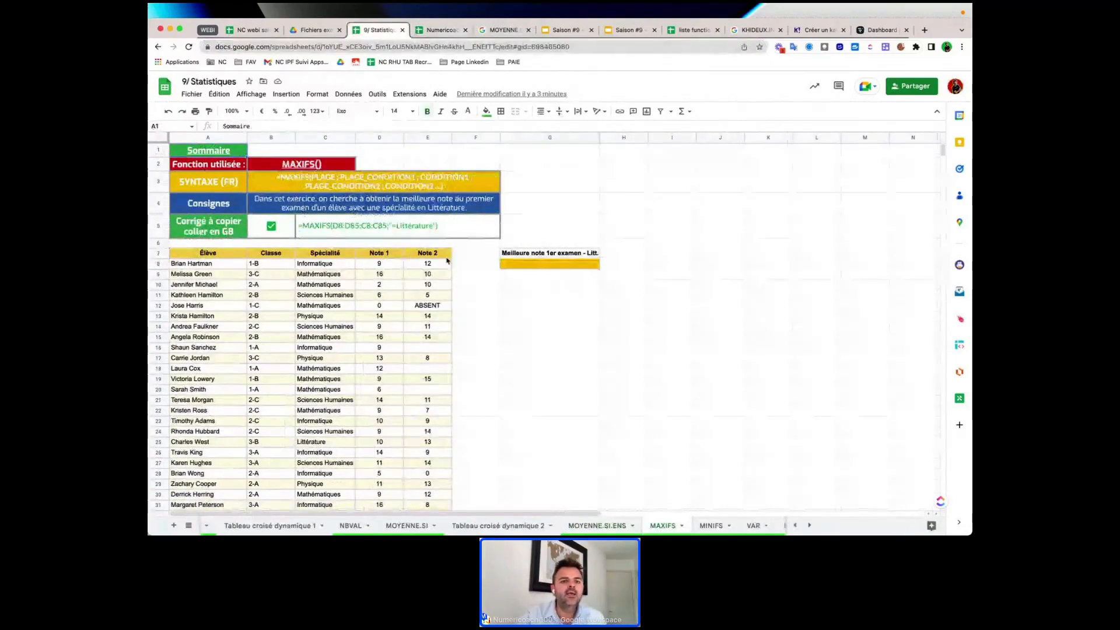
left_click(315, 277)
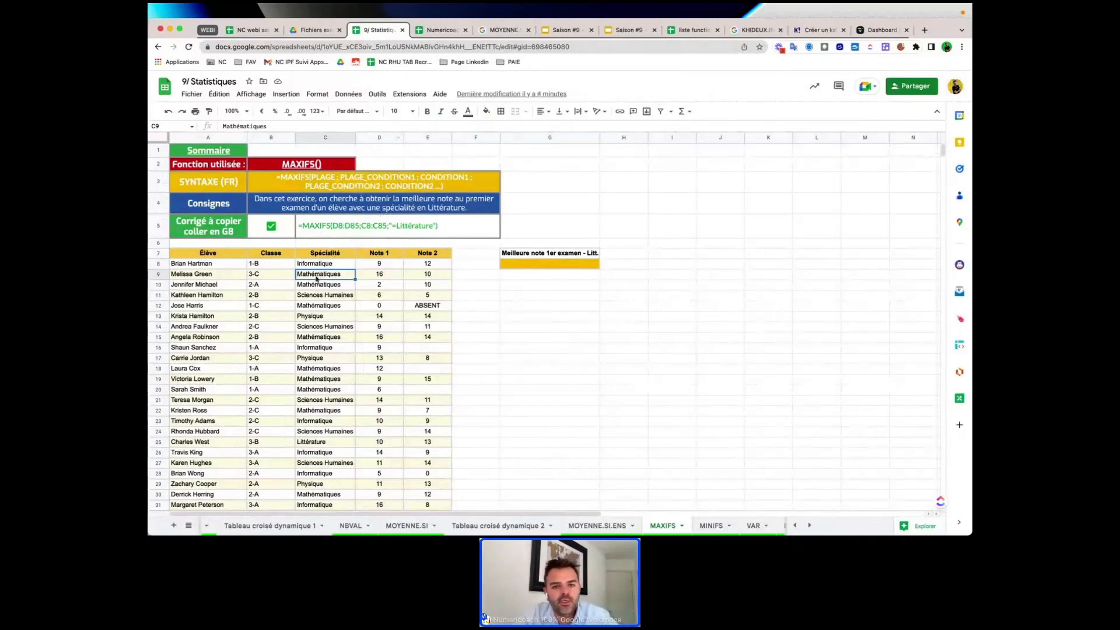
left_click(388, 227)
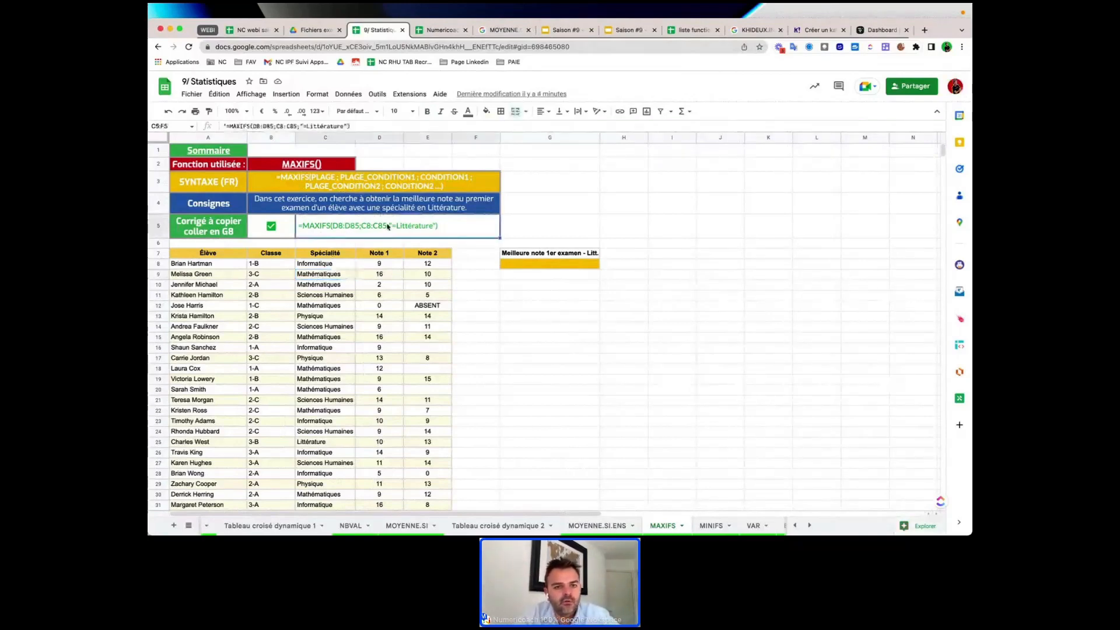
triple_click(388, 227)
left_click(445, 221)
left_click_drag(444, 220, 297, 221)
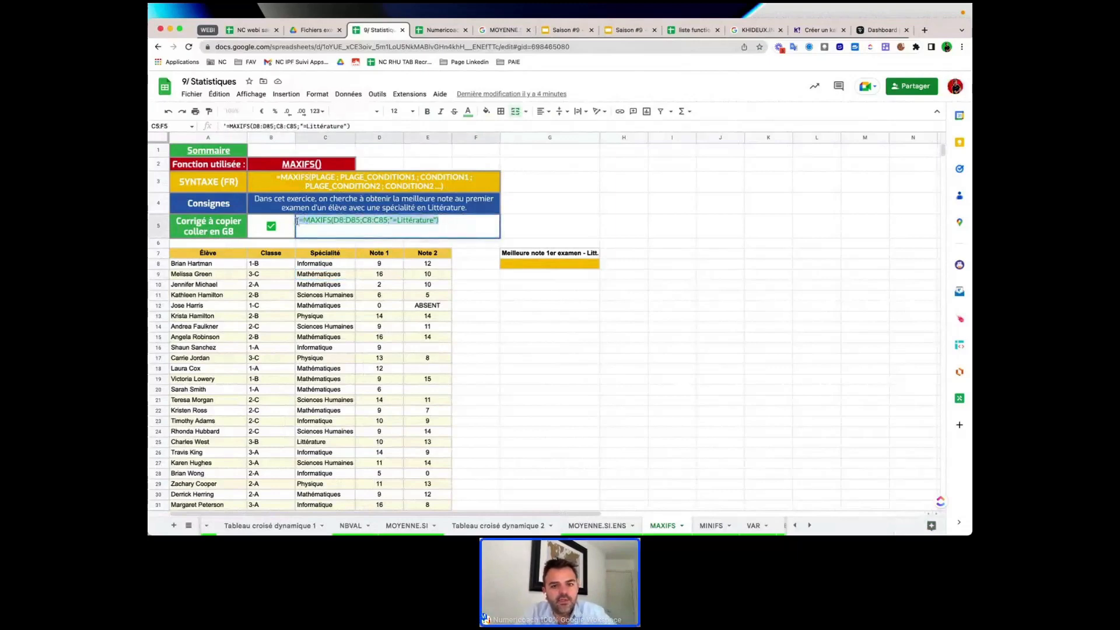
key("ctrl+c")
left_click(554, 265)
key("ctrl+v")
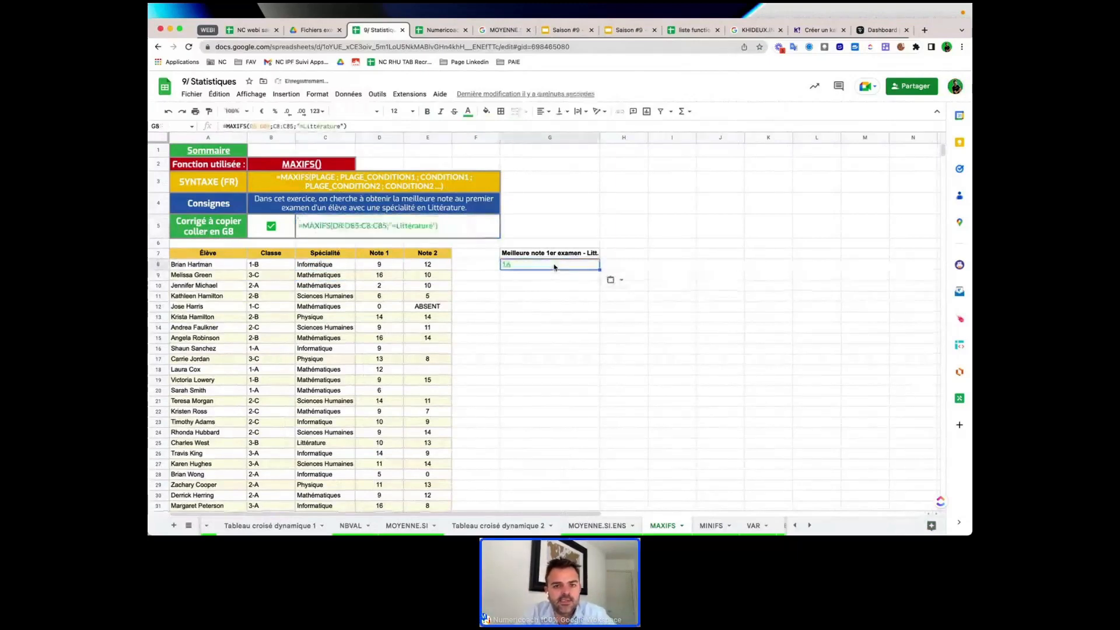
Check the Numericoach S9E9 exercise spreadsheet and return to 9/ Statistiques to display the MINIFS exercise sheet
left_click(440, 31)
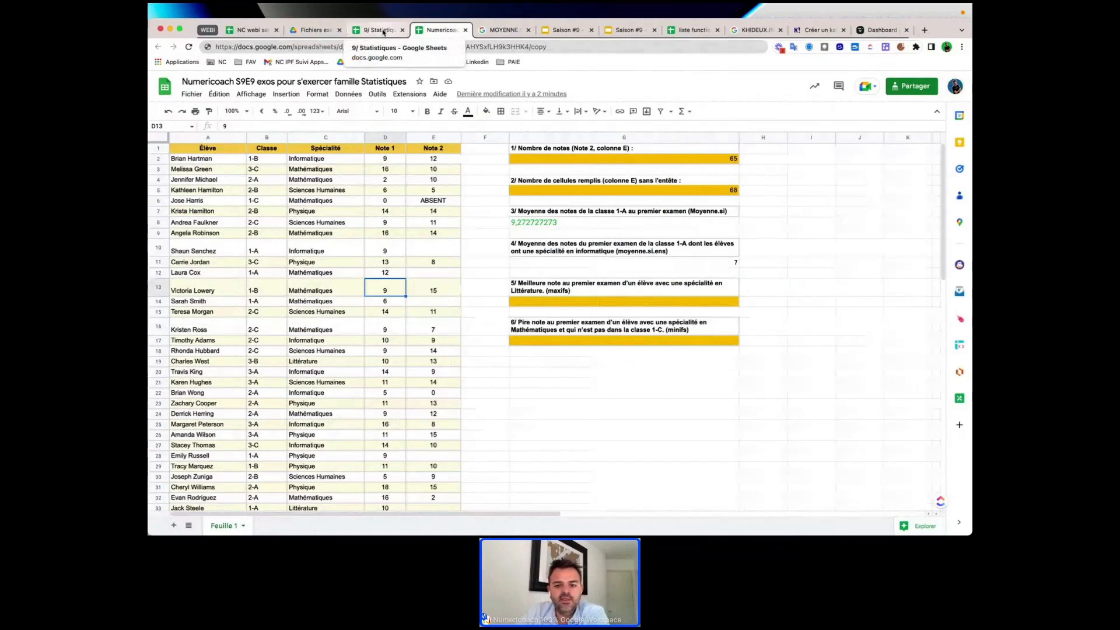
left_click(382, 32)
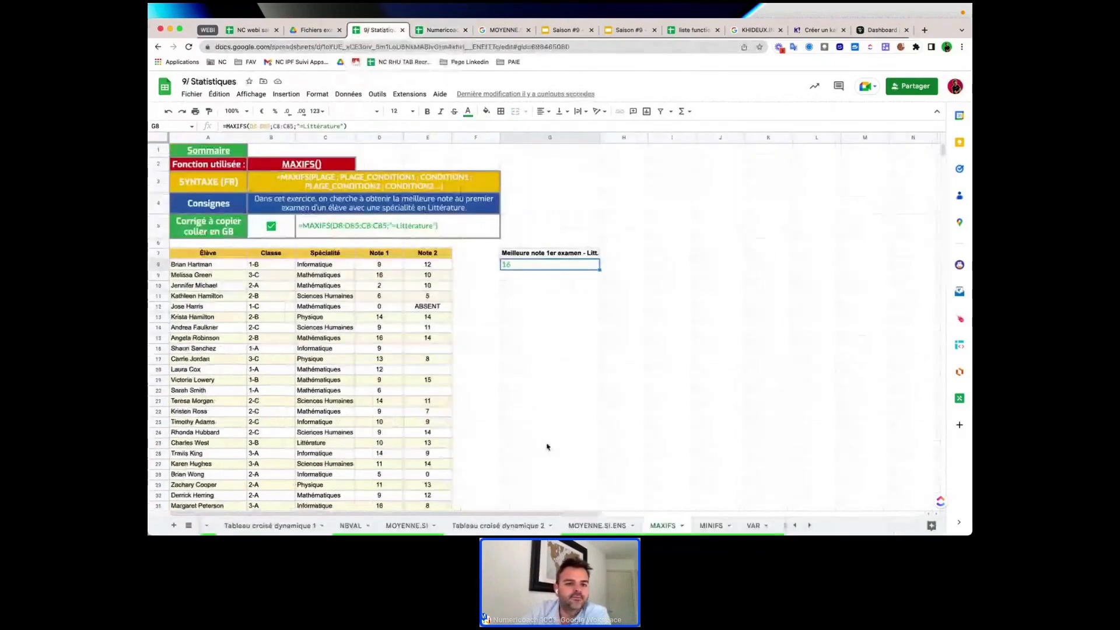
left_click(708, 527)
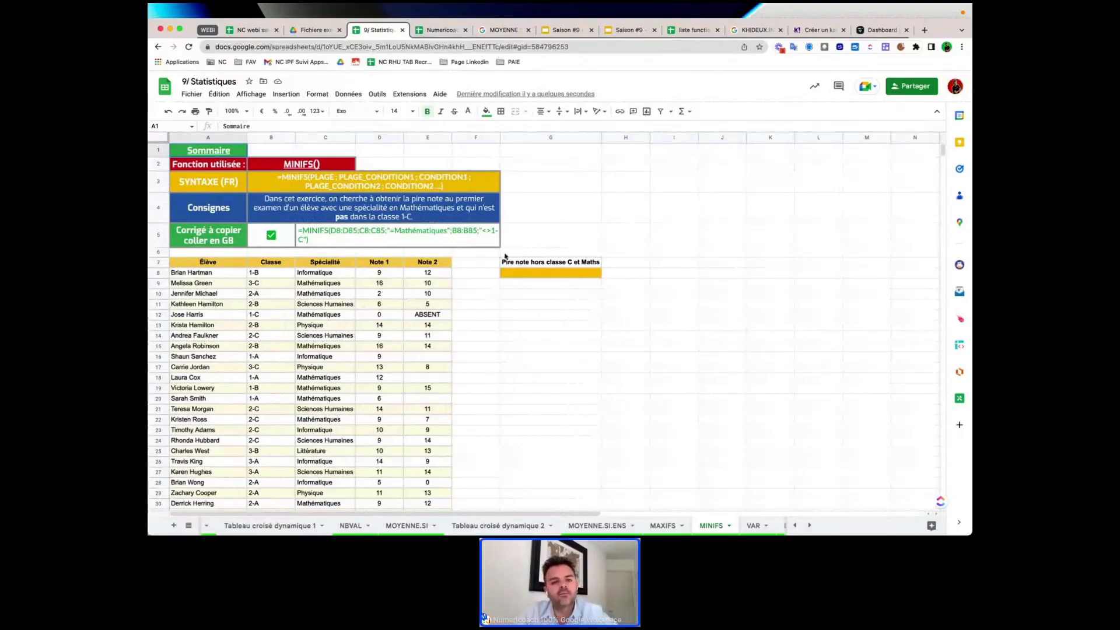
Examine the "<>1-C" condition in the model formula, then copy =MINIFS(D8:D85;C8:C85;"=Mathématiques";B8:B85;"<>1-C") into G8
left_click(488, 233)
double_click(488, 234)
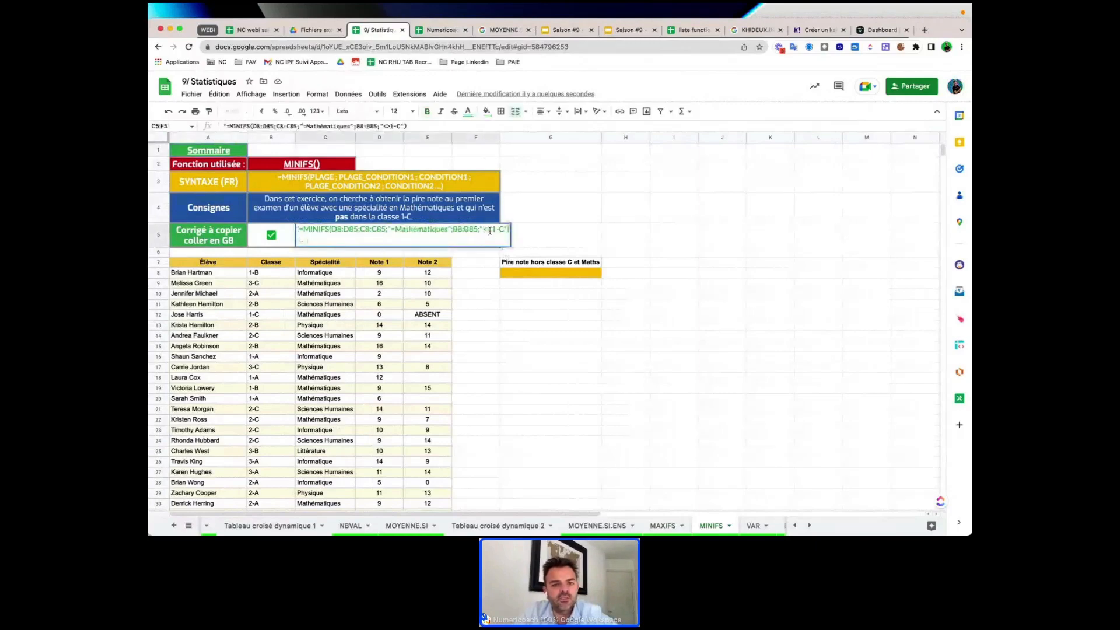
left_click_drag(492, 230, 483, 231)
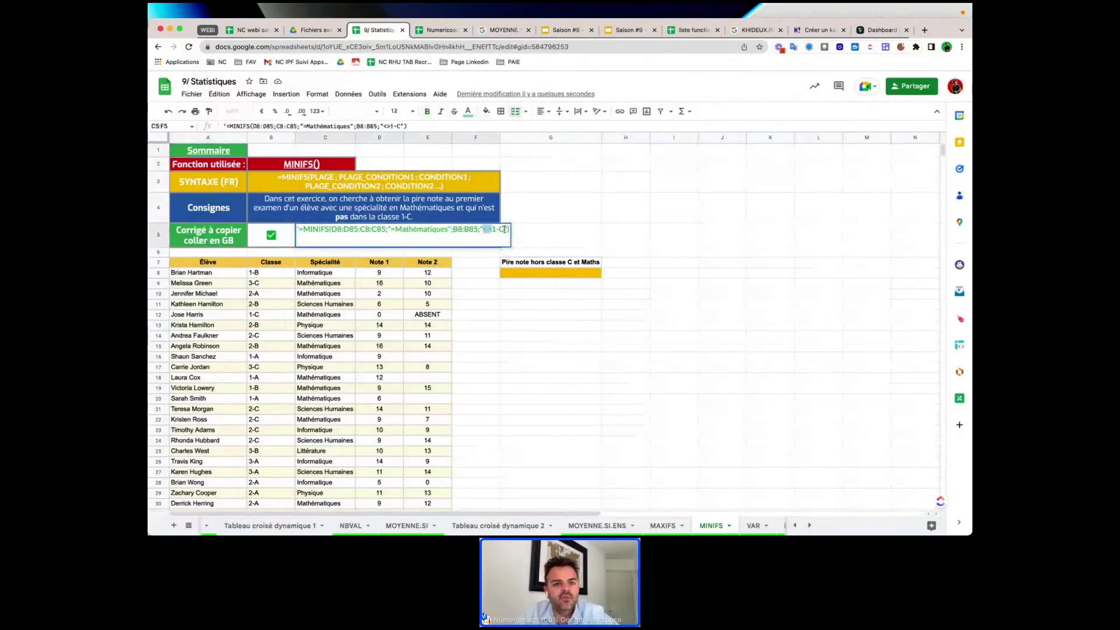
left_click(504, 229)
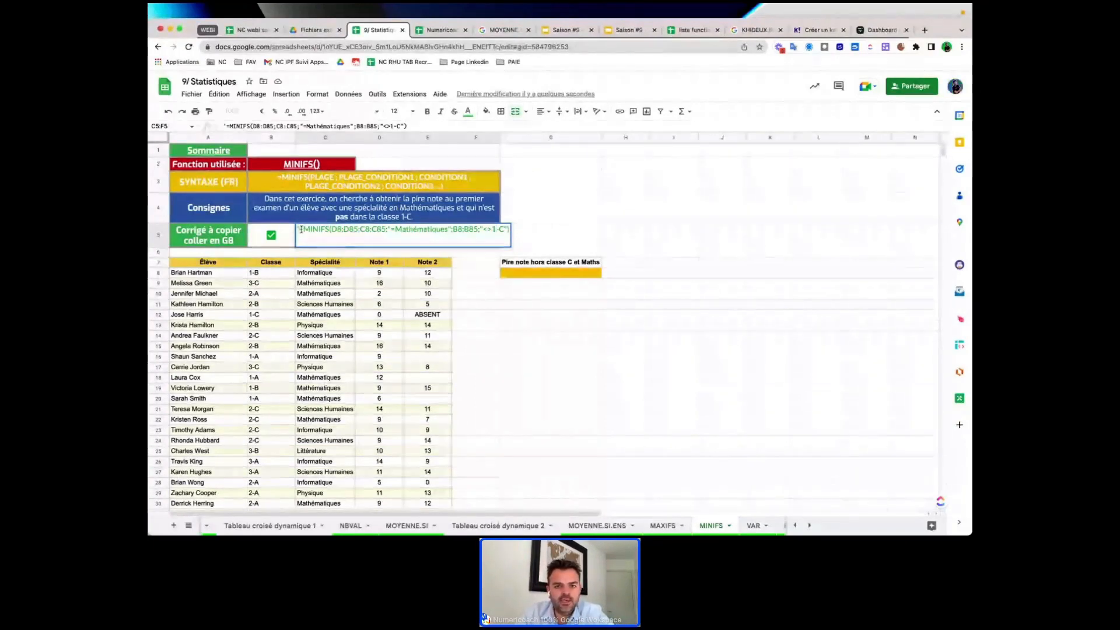
left_click_drag(301, 229, 515, 232)
key("super+c")
left_click(527, 275)
key("super+v")
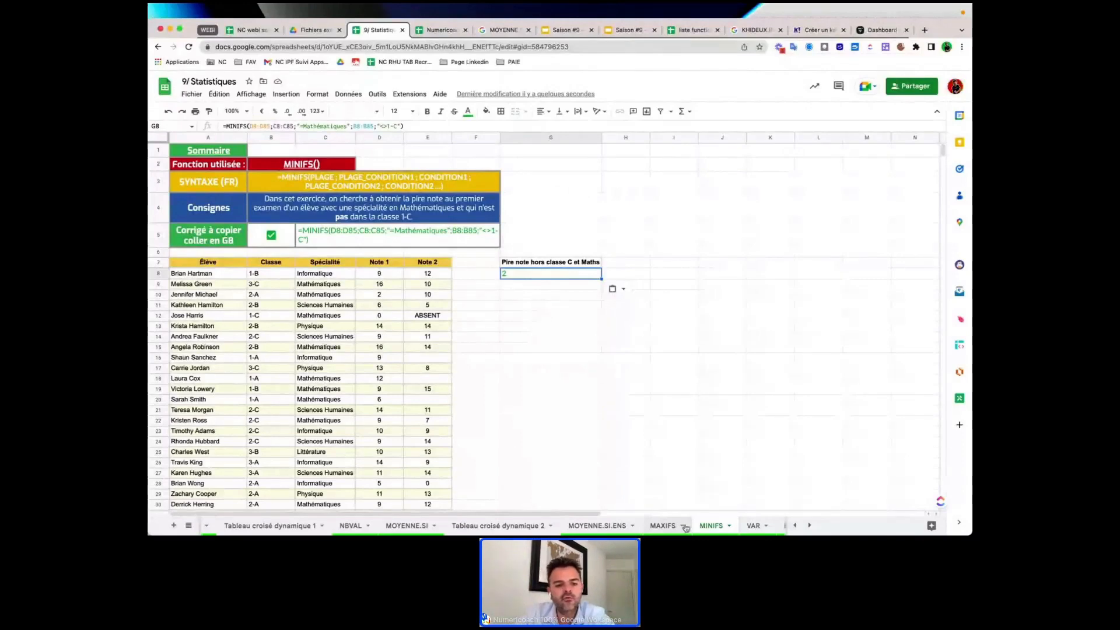
Display the VAR exercise sheet and review its instructions, variance explanation and distribution chart
scroll(685, 527, "left", 2)
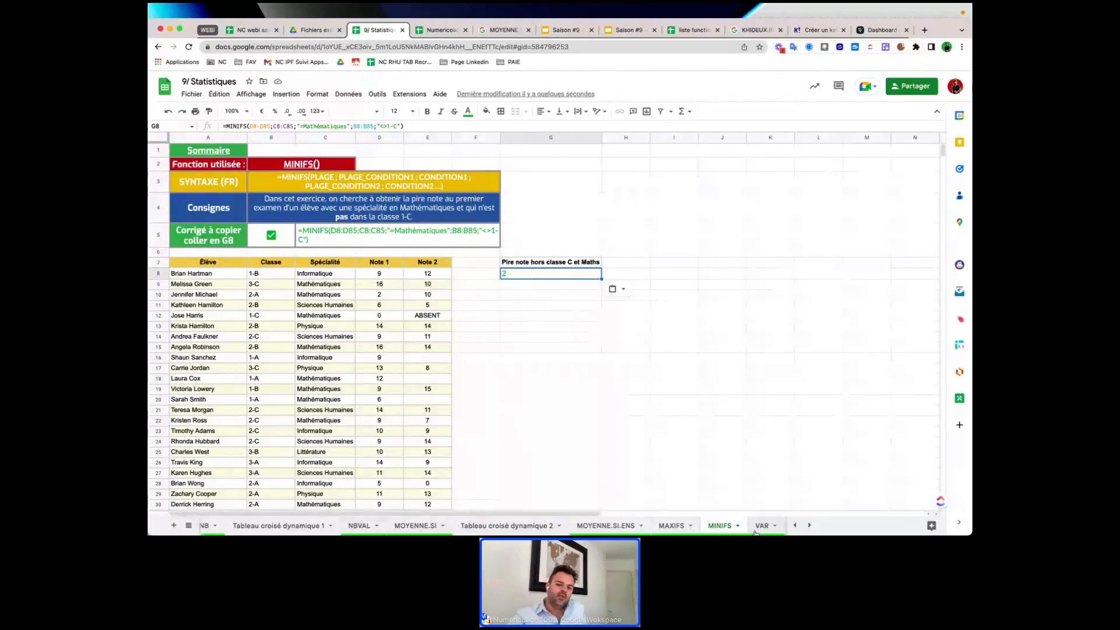
scroll(729, 526, "right", 3)
scroll(728, 527, "right", 5)
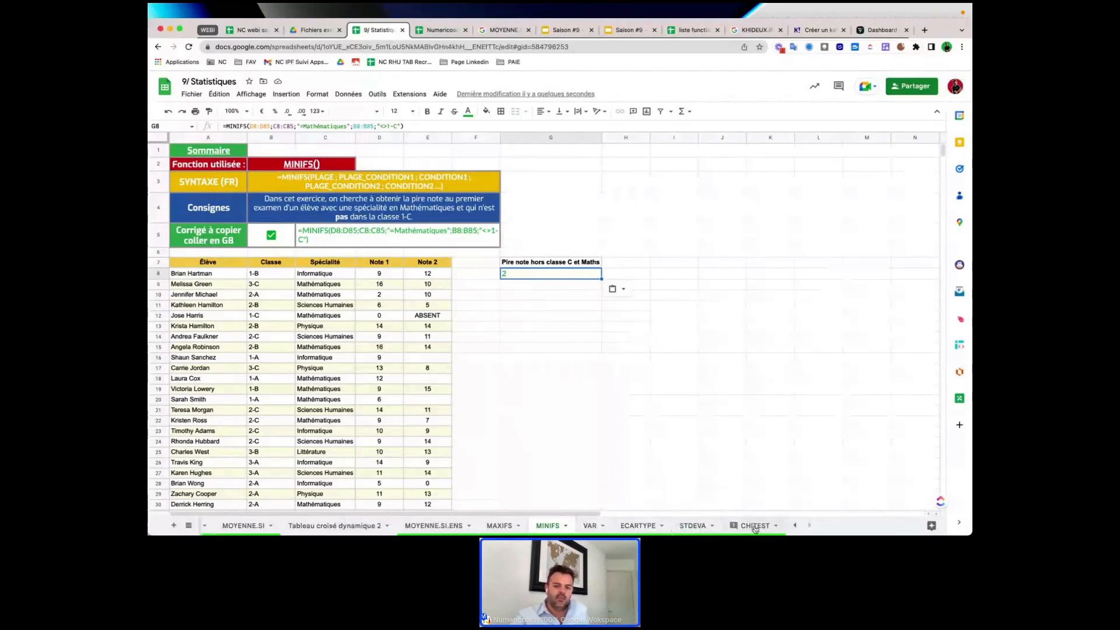
left_click(590, 526)
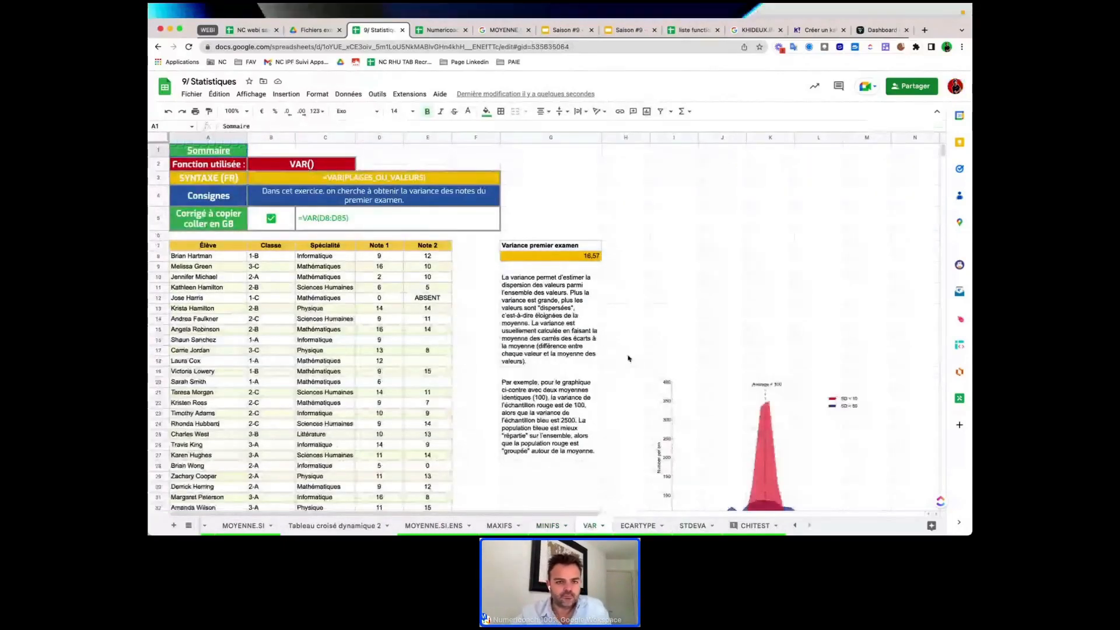
scroll(628, 358, "down", 3)
scroll(628, 358, "up", 2)
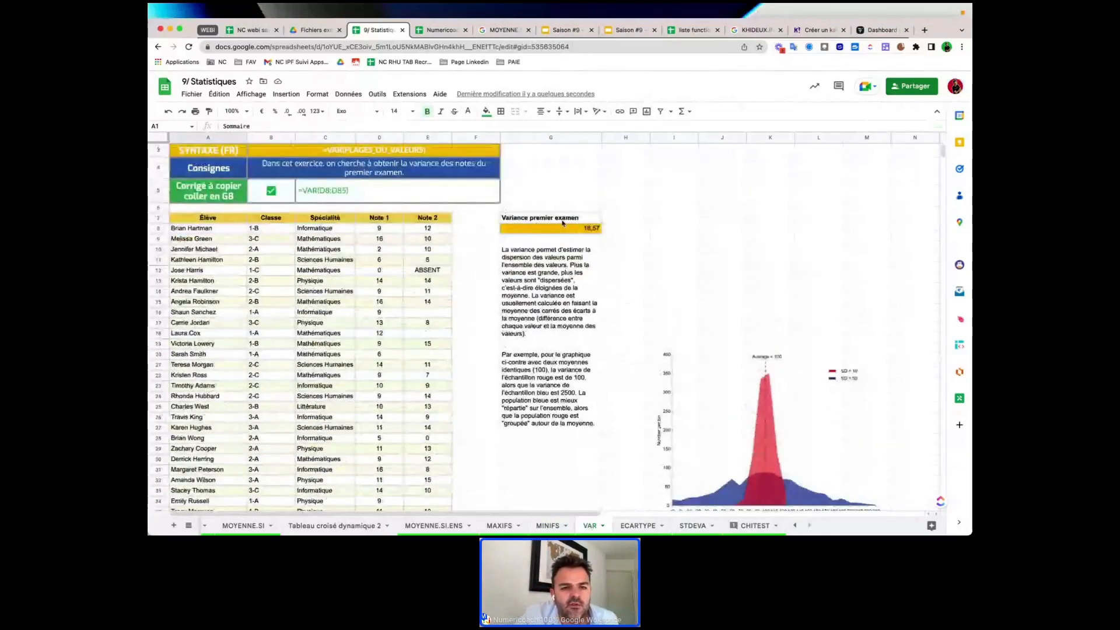
left_click(412, 171)
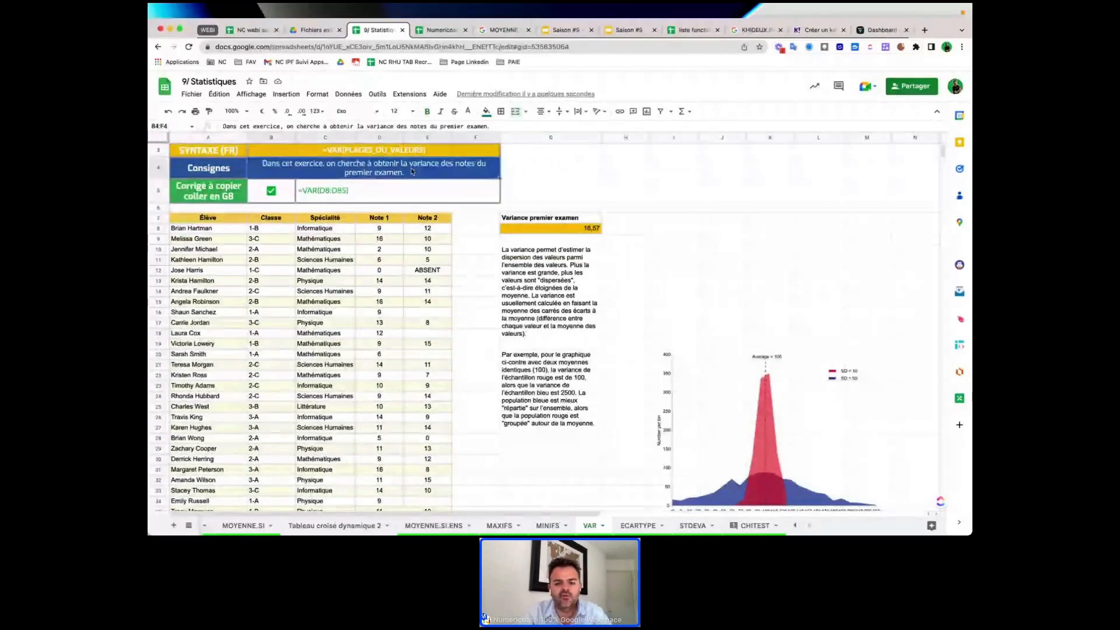
Label H7 as moyenne and calculate the average of the Note 1 grades in H8 with the MOYENNE function
left_click(620, 218)
type("moyenne")
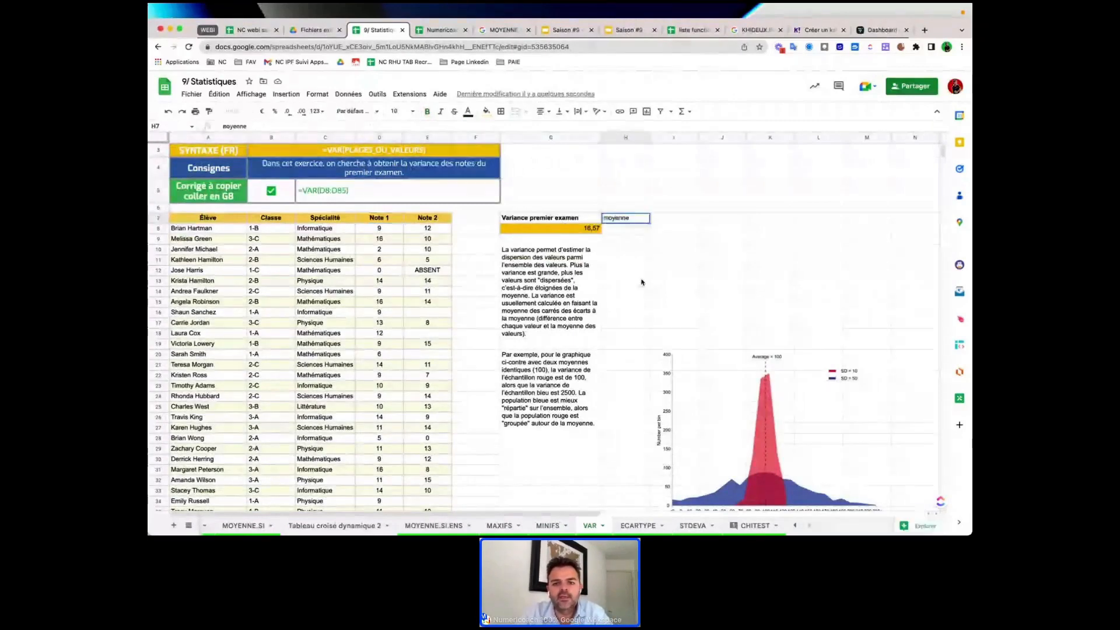
left_click(622, 229)
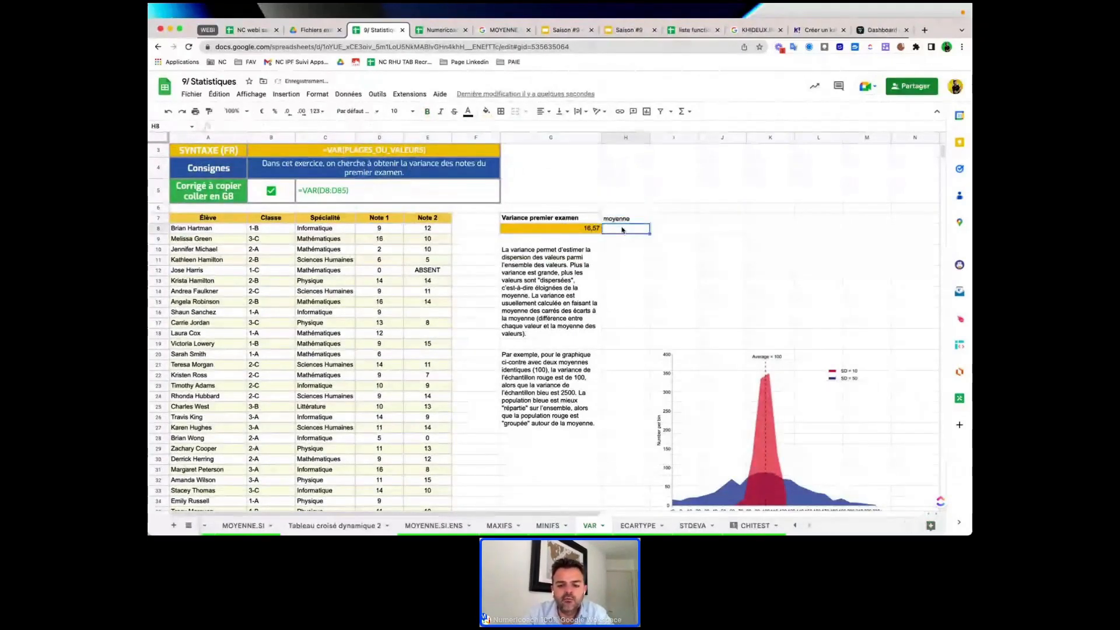
type("=moyenne(")
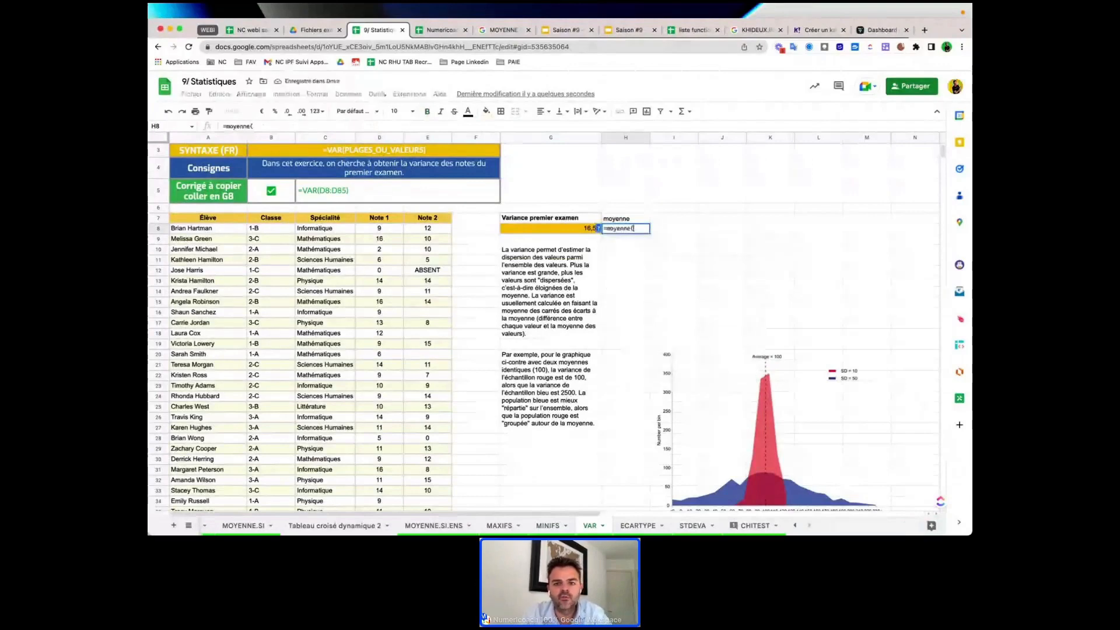
left_click_drag(380, 228, 377, 249)
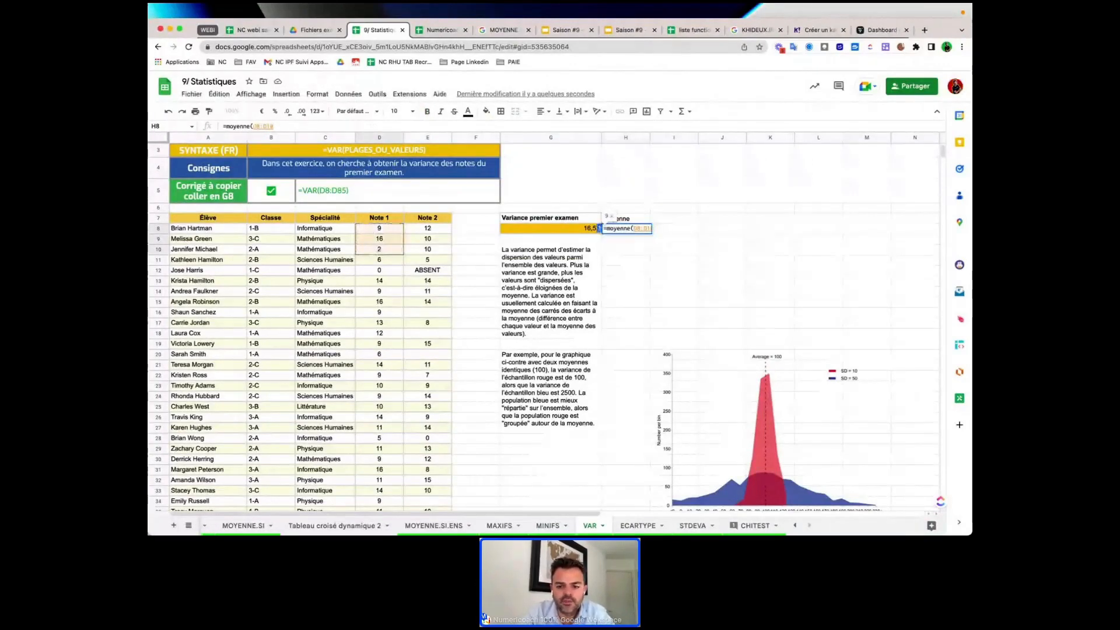
key("shift+super+Down")
key("Return")
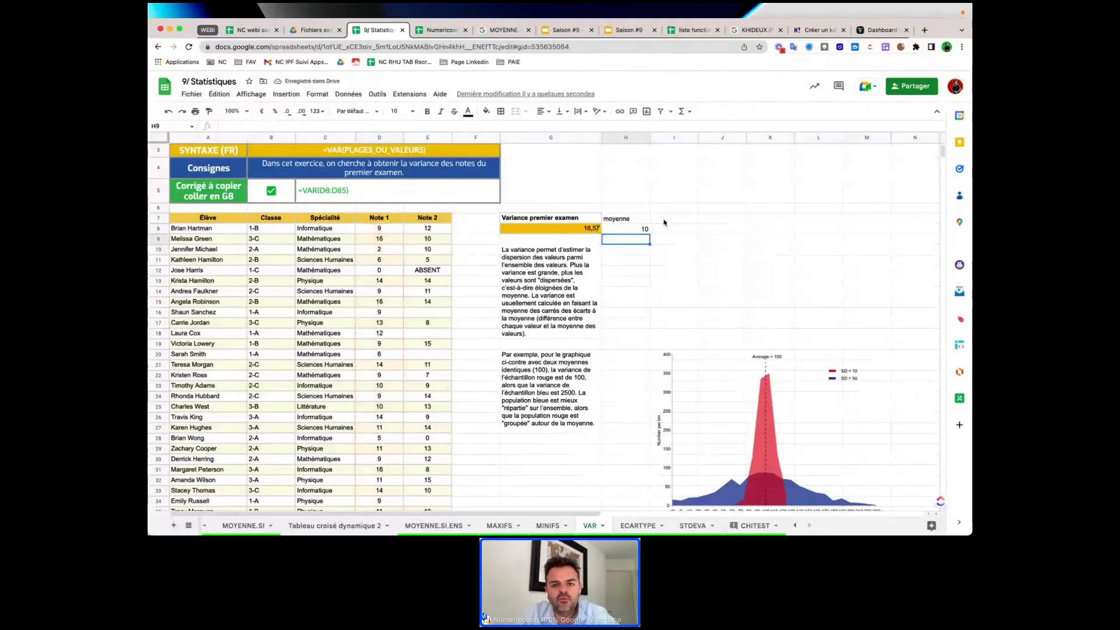
Select the Note 1 grades D8:D85 and place the MOYENNE formula suggested by Explorer in I8
left_click(380, 230)
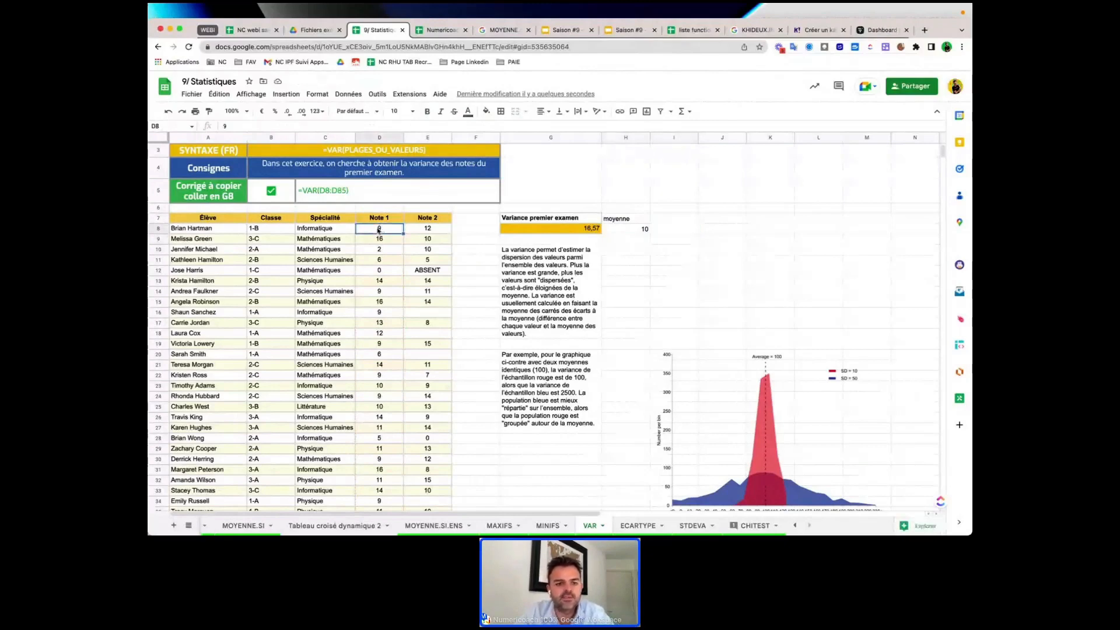
key("ctrl+shift+Down")
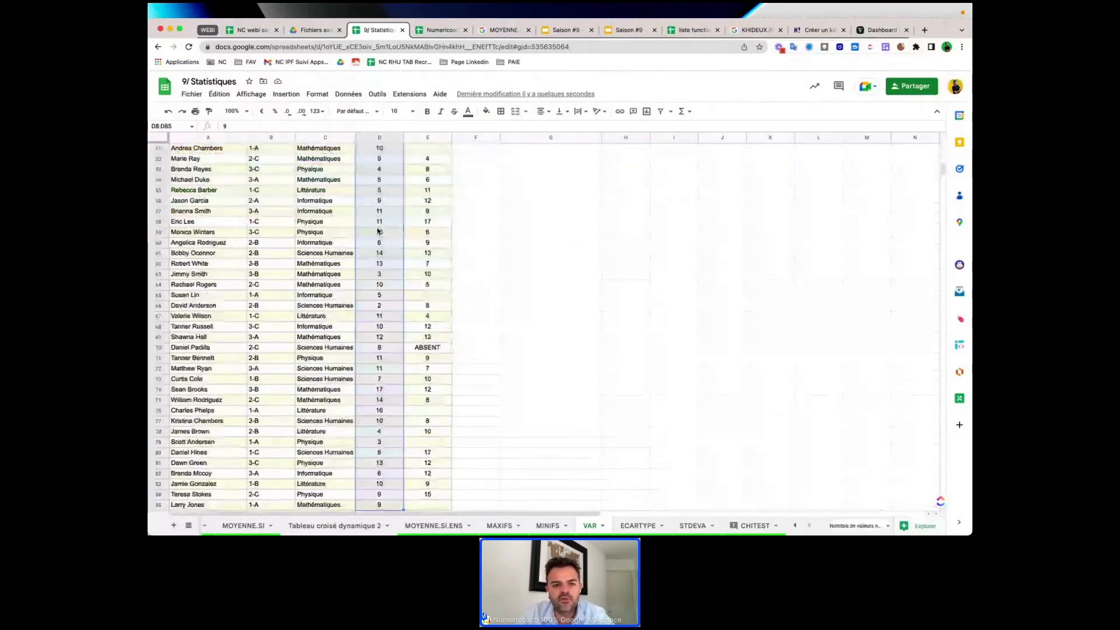
scroll(378, 231, "up", 1)
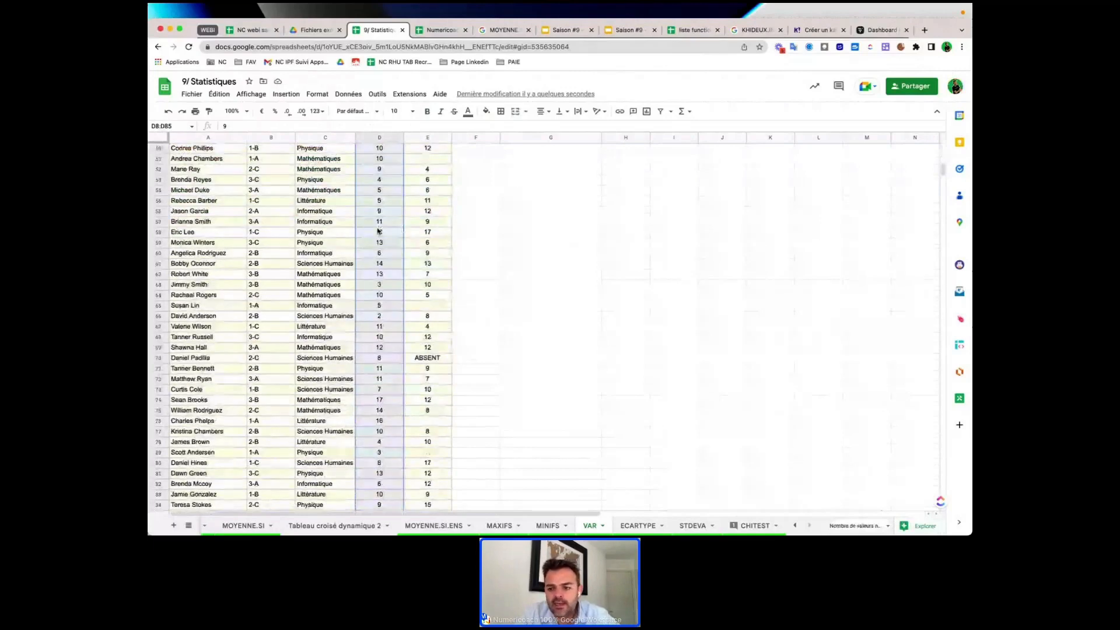
scroll(378, 231, "up", 10)
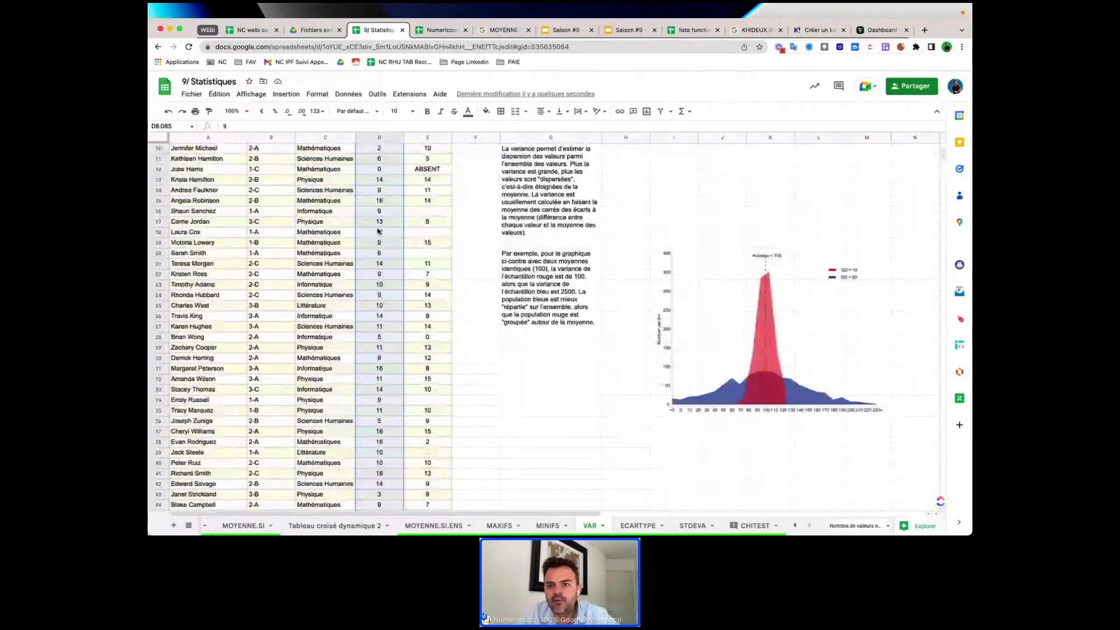
scroll(378, 231, "up", 3)
left_click(918, 526)
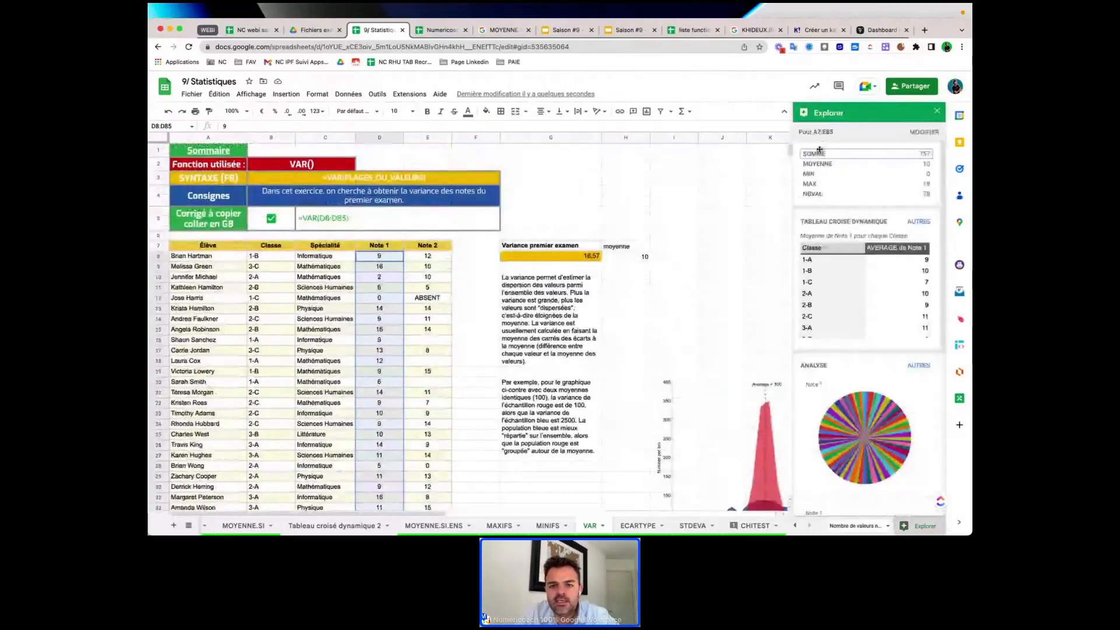
left_click_drag(827, 164, 662, 261)
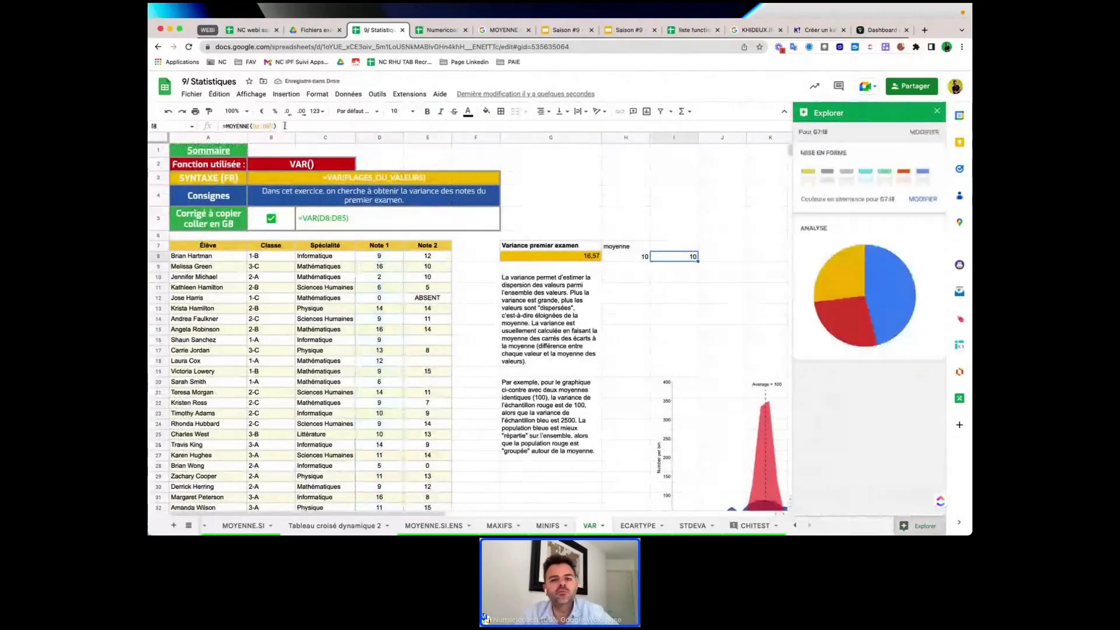
left_click(711, 257)
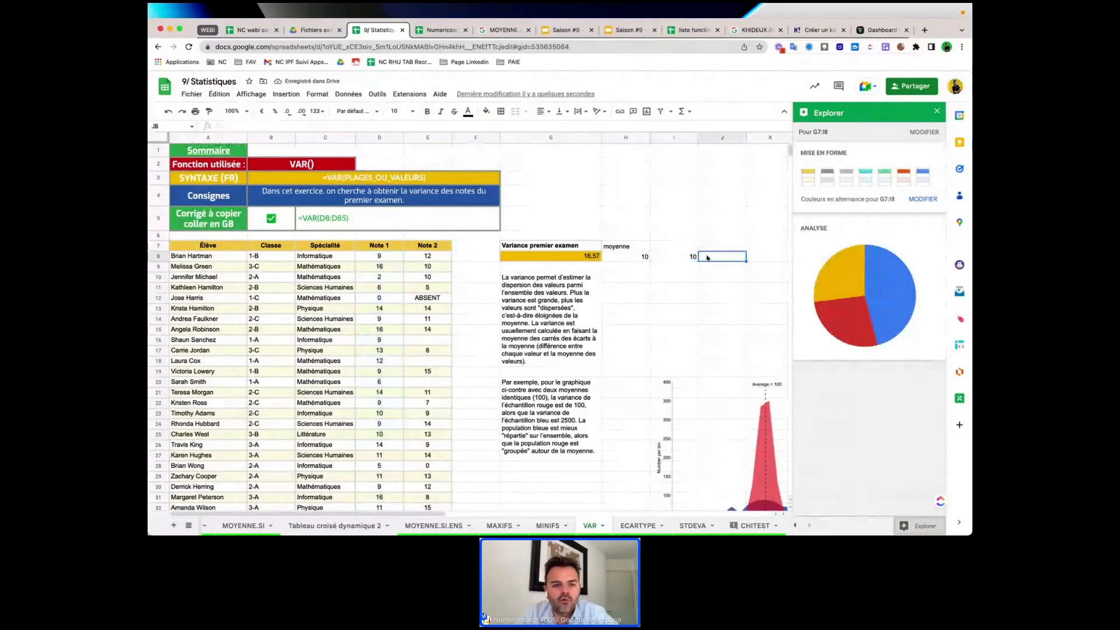
Insert the built-in MOYENNE function for the Note 1 grades D8:D85 directly below the column, in D86
left_click(380, 258)
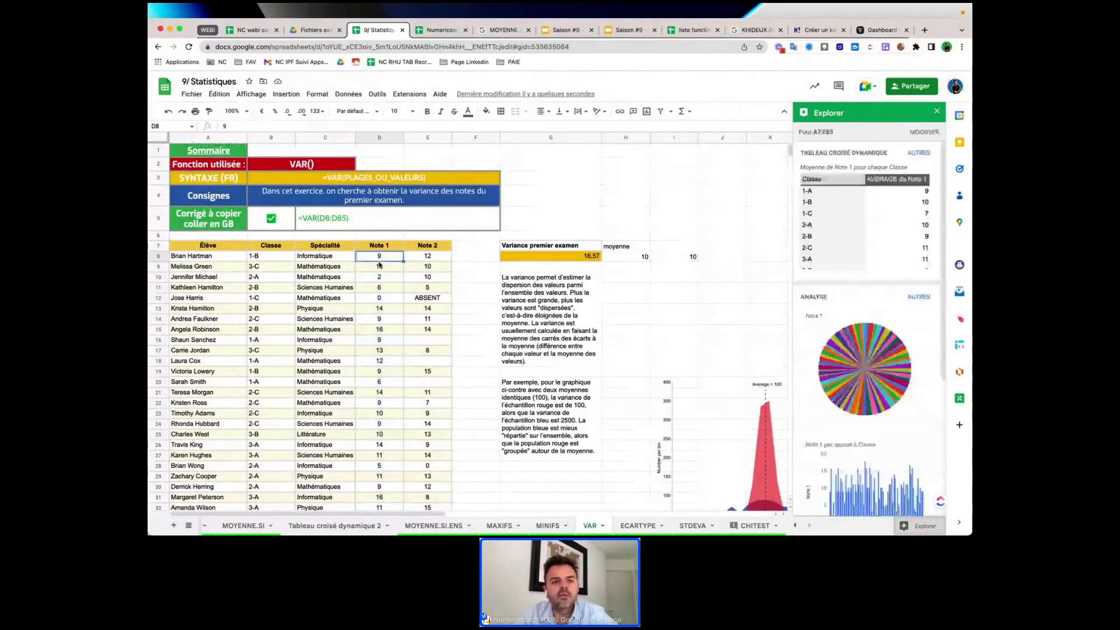
key("ctrl+shift+Down")
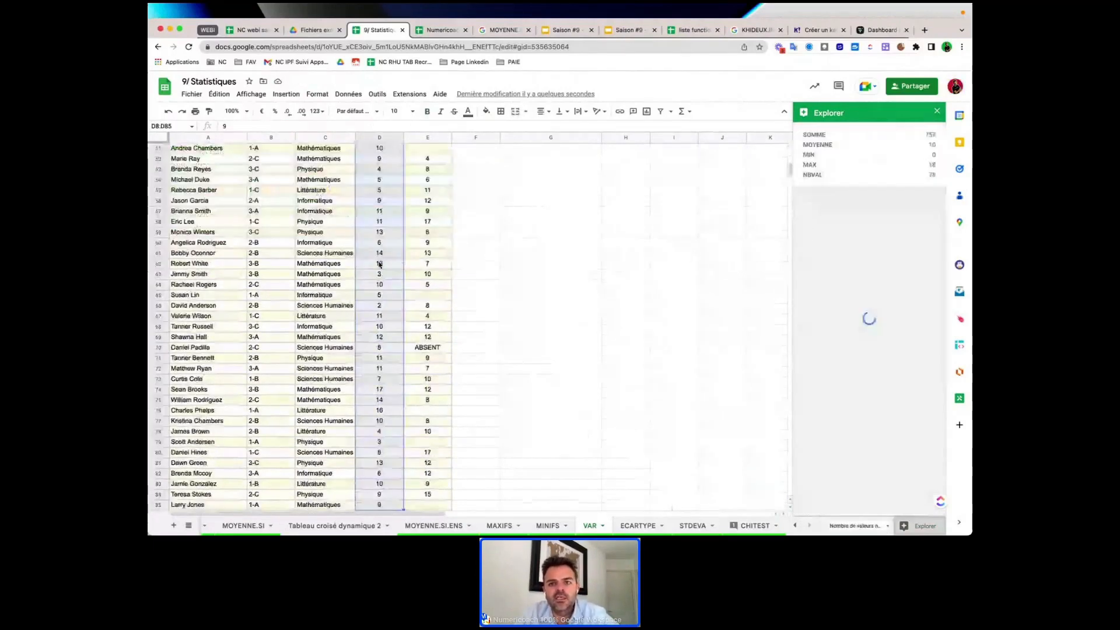
scroll(379, 264, "up", 15)
left_click(688, 112)
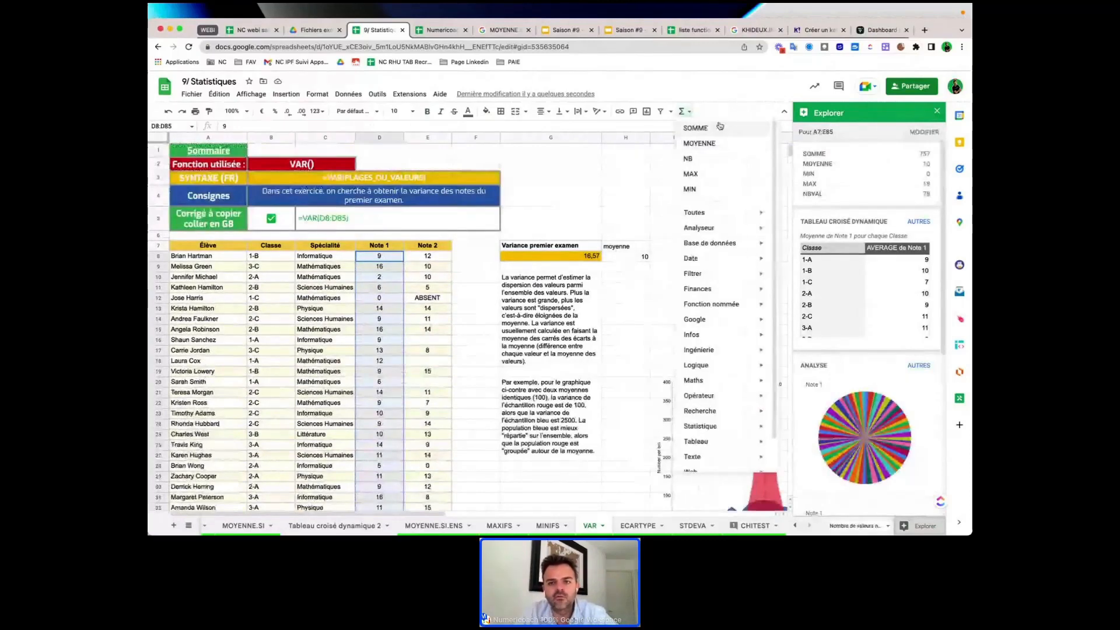
left_click(699, 143)
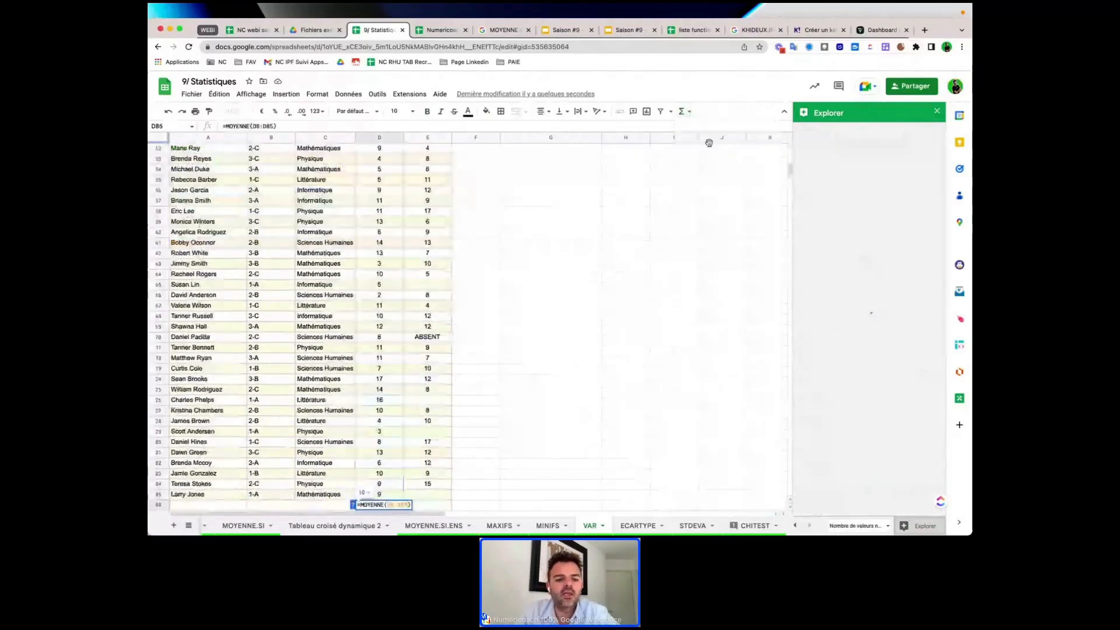
key("Return")
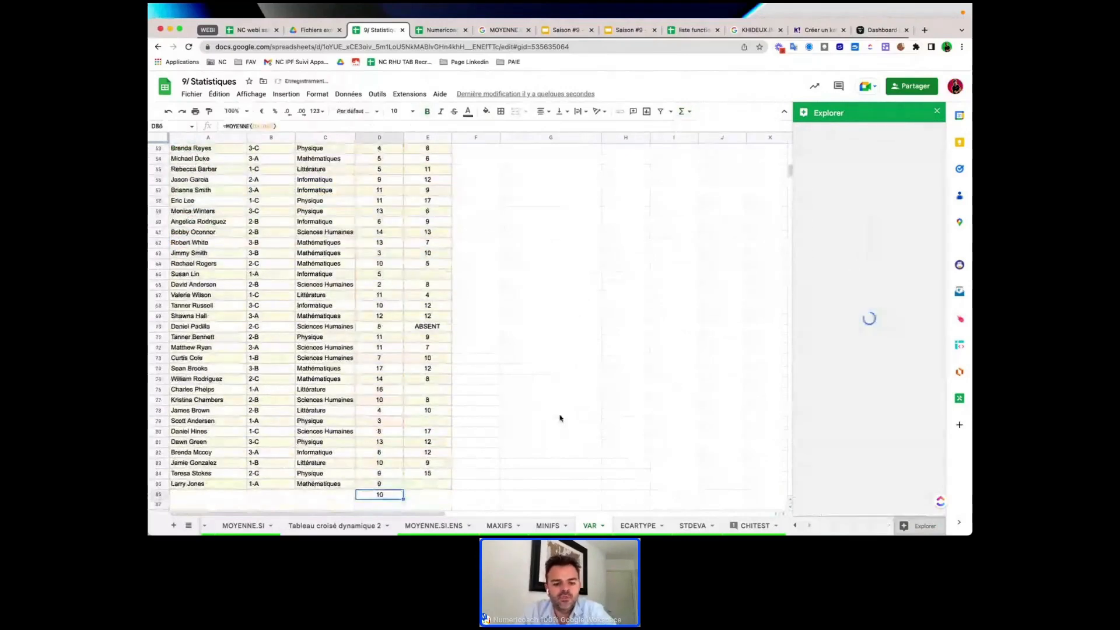
Reselect the Note 1 grades D8:D85, insert MOYENNE in D86 again as a function, and undo the insertion
scroll(412, 274, "up", 15)
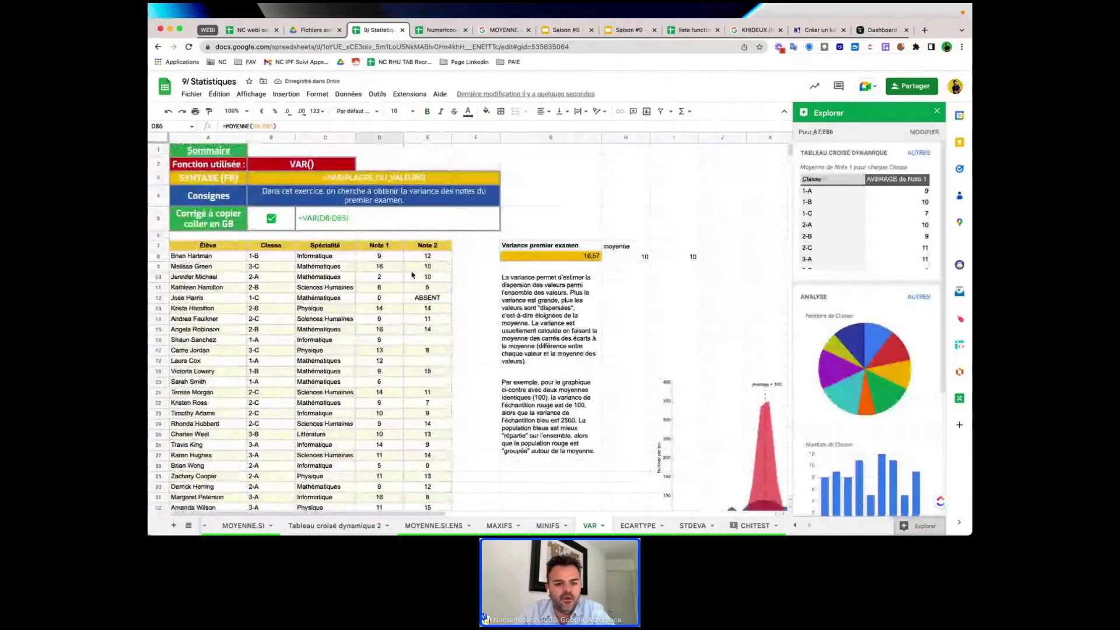
left_click(383, 255)
key("super+shift+Down")
key("shift+Up")
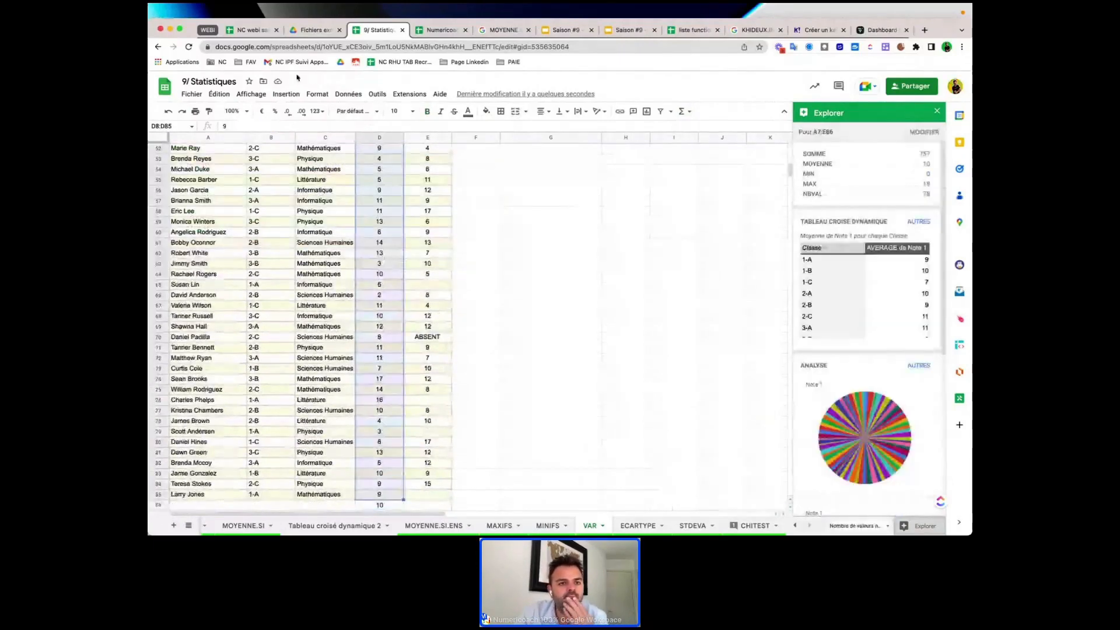
left_click(286, 94)
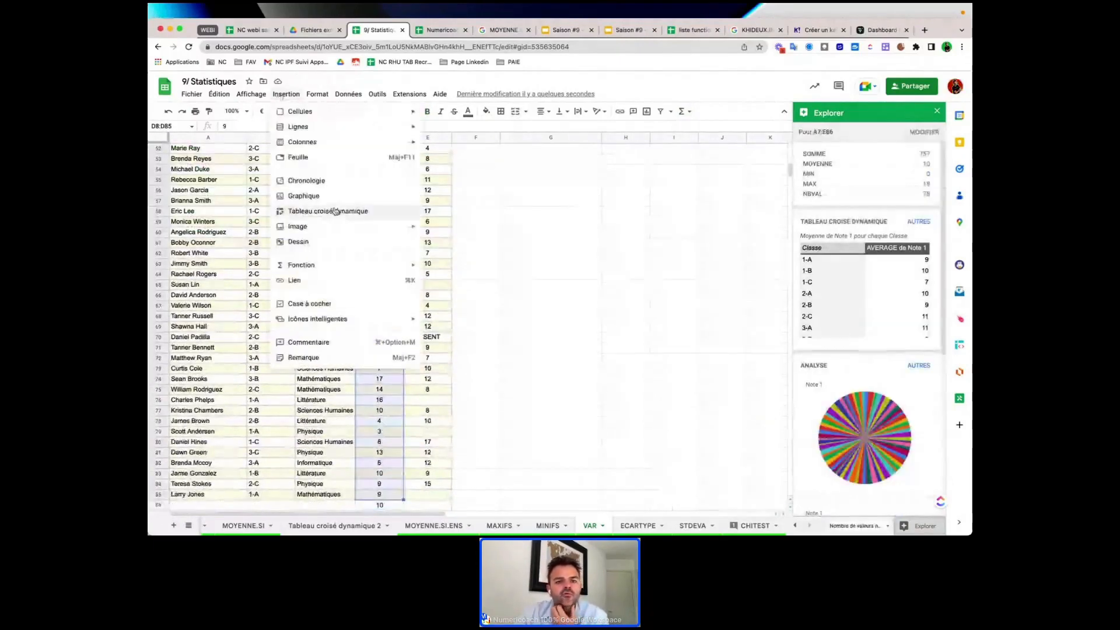
mouse_move(354, 265)
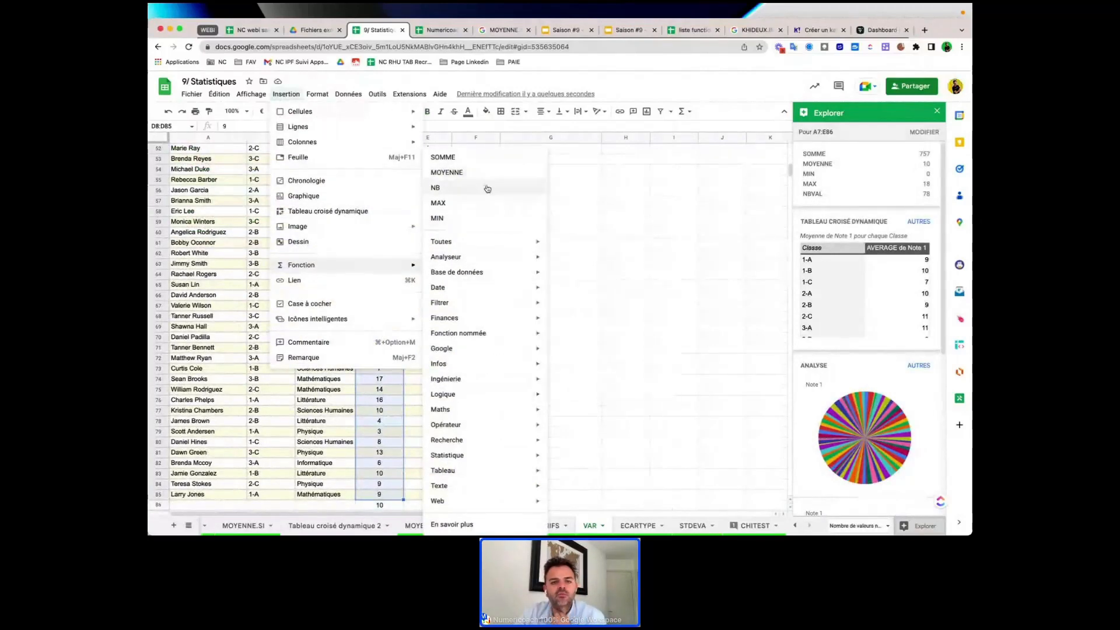
left_click(447, 173)
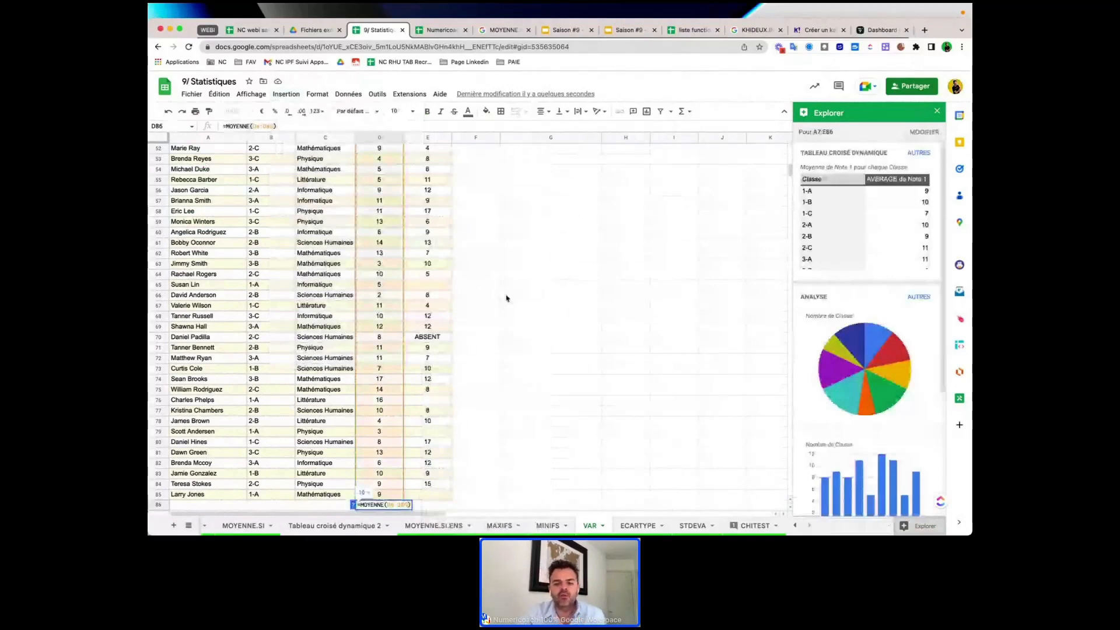
key("Return")
key("super+z")
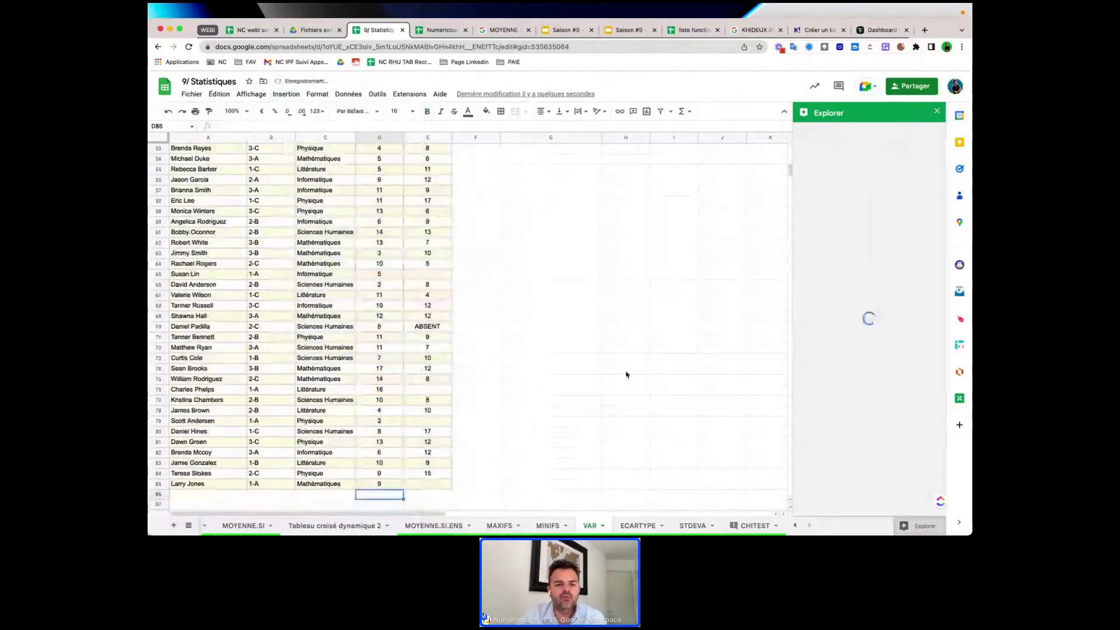
Check the average formula in H8, then close Explorer and select the empty cell I7
scroll(627, 376, "up", 10)
left_click(645, 257)
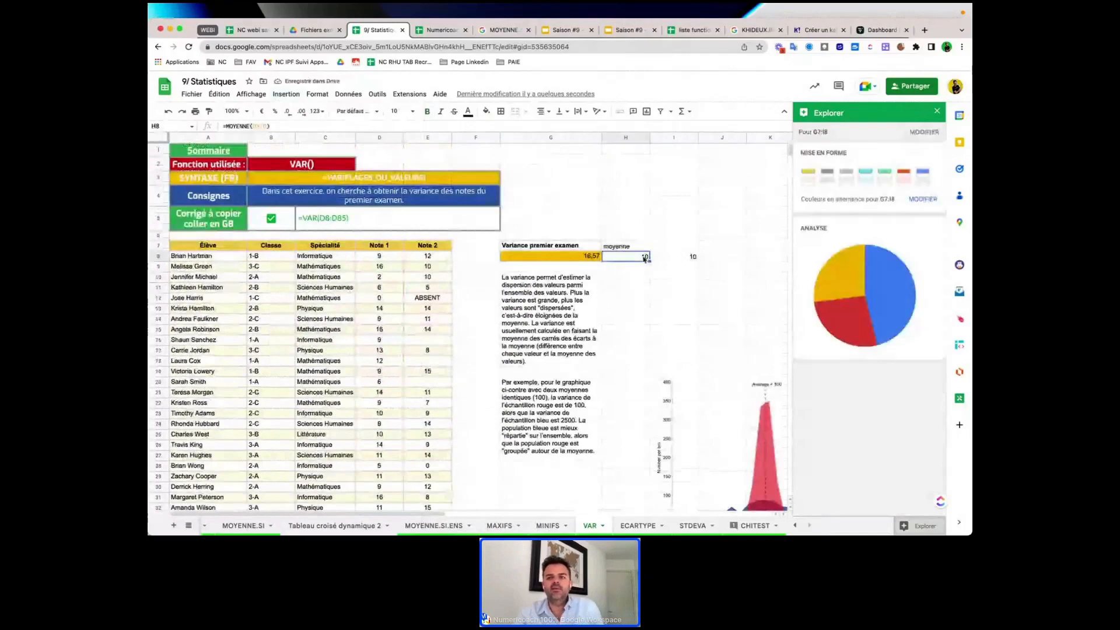
left_click(938, 113)
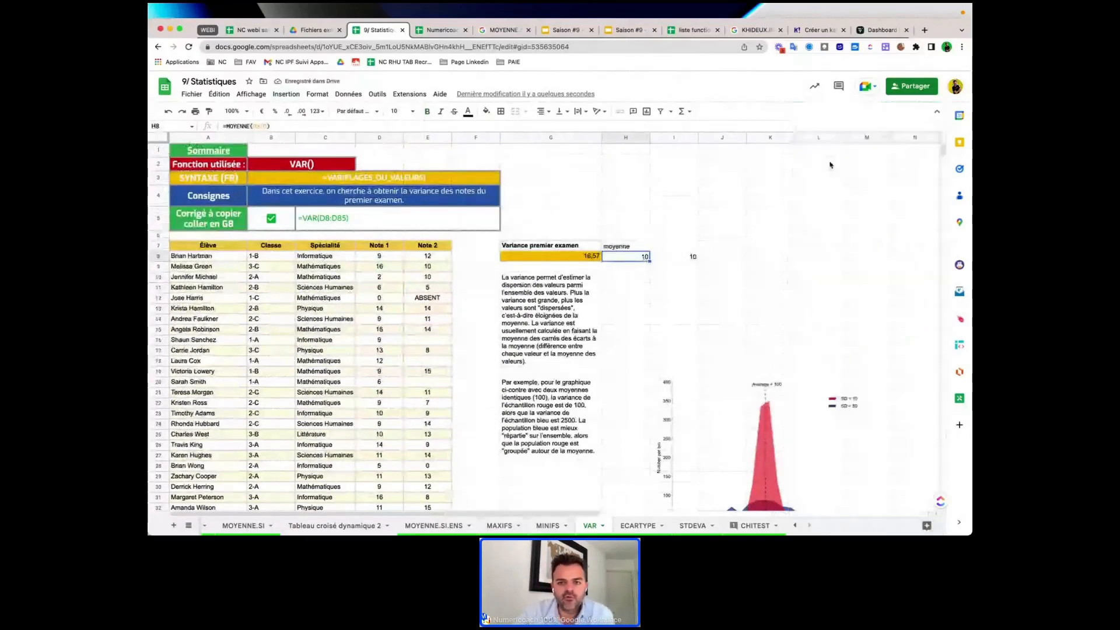
left_click(671, 249)
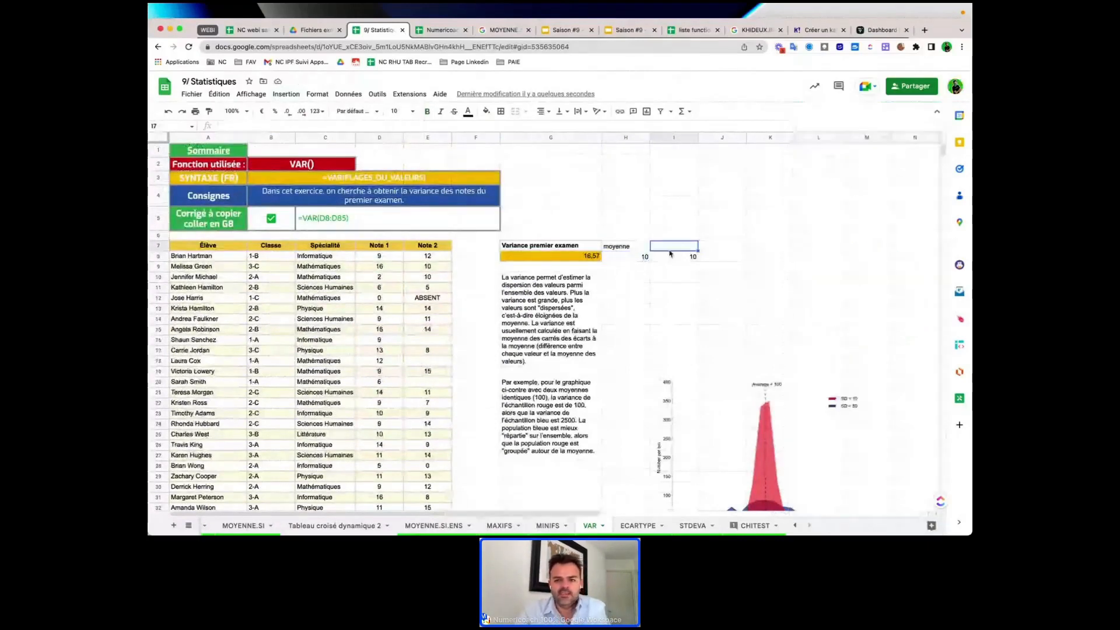
Clear the duplicate average in I8 and widen column G slightly to give the variance explanation more room
left_click(671, 256)
key("Delete")
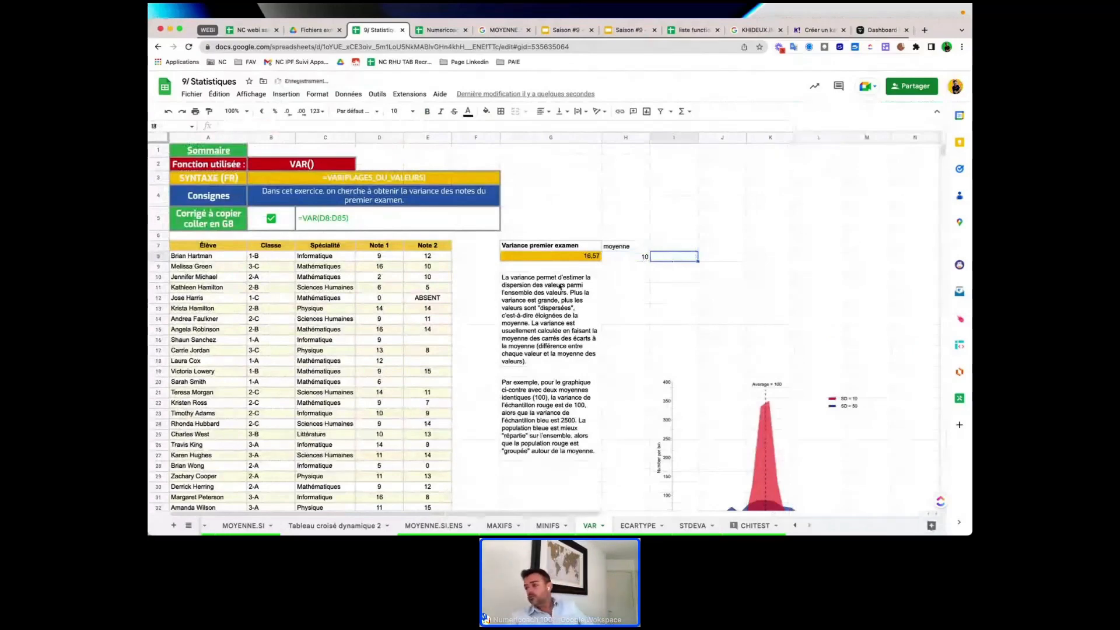
left_click(532, 297)
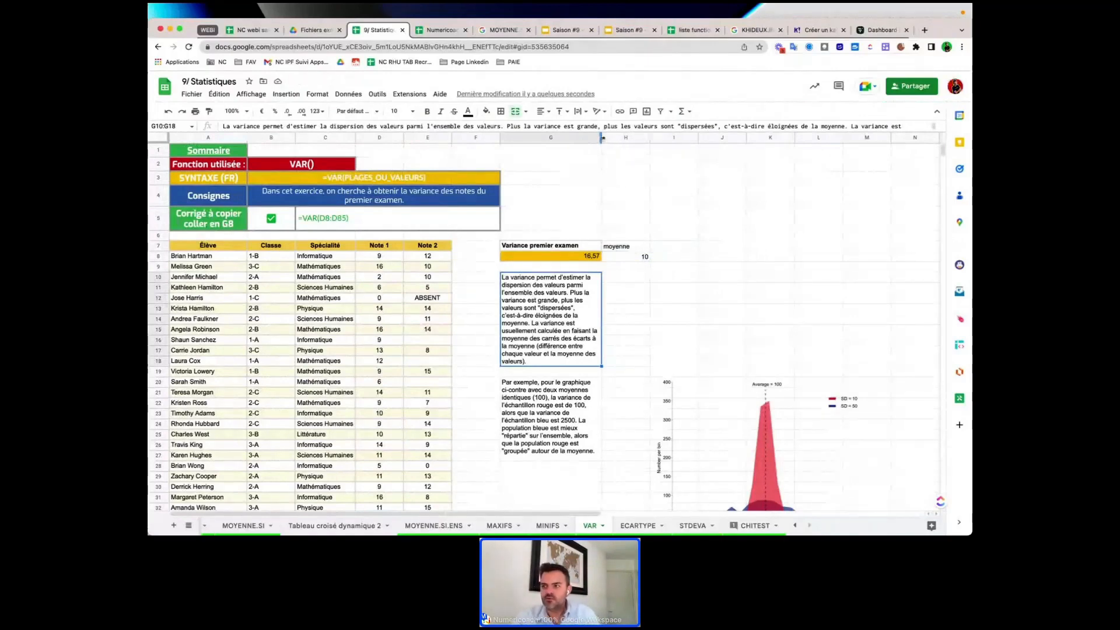
left_click_drag(602, 138, 615, 138)
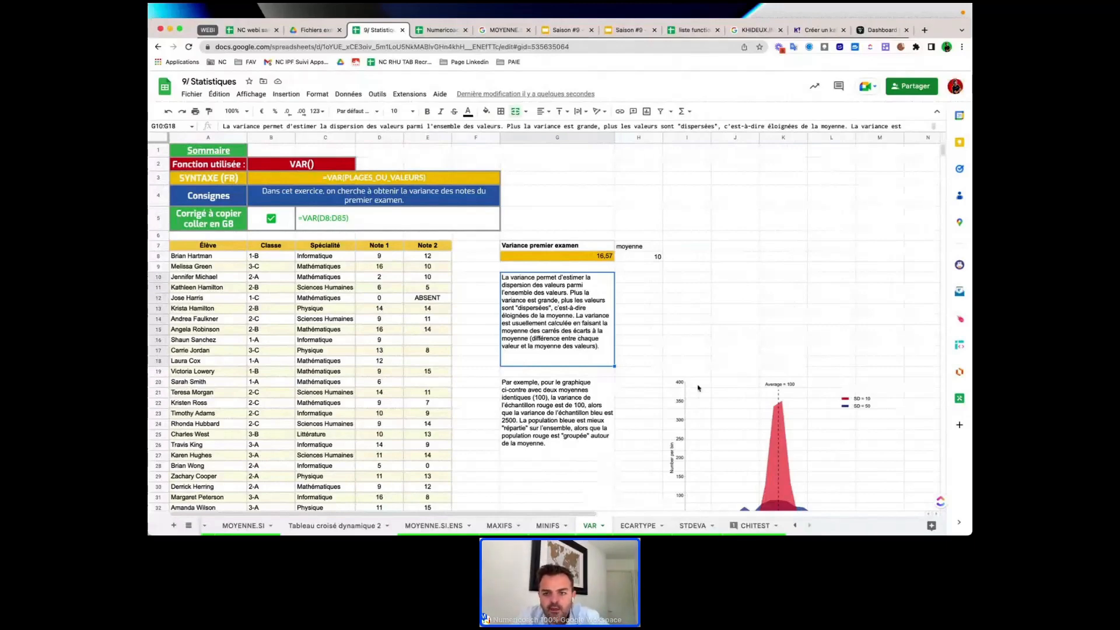
Examine the variance explanations, the two-sample distribution chart and the VAR formula in G8
scroll(686, 385, "down", 1)
scroll(698, 388, "down", 1)
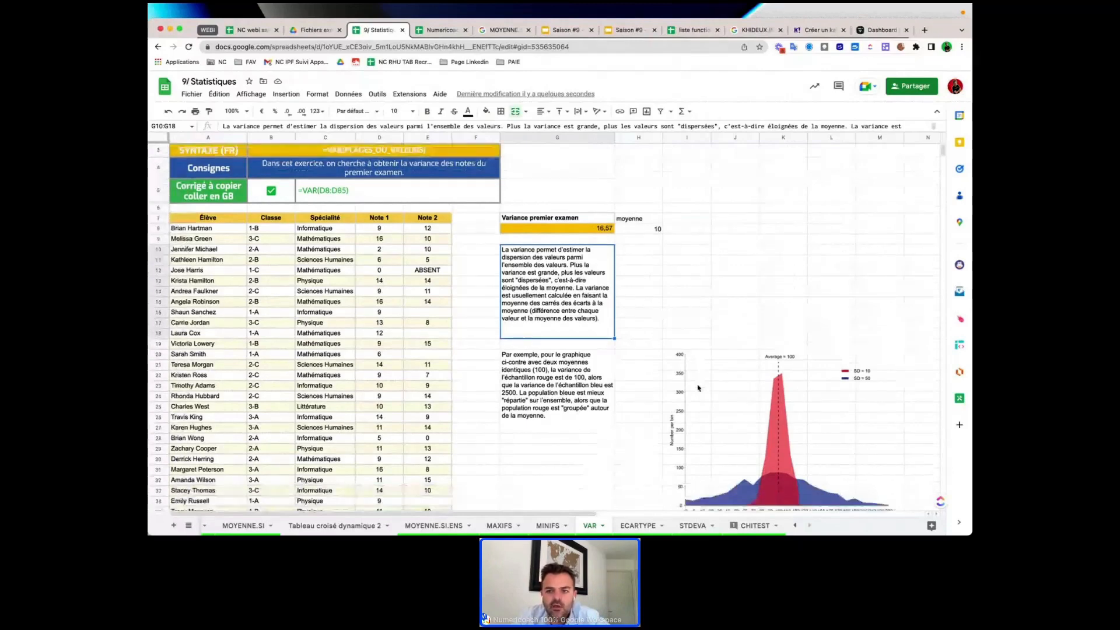
scroll(698, 387, "down", 3)
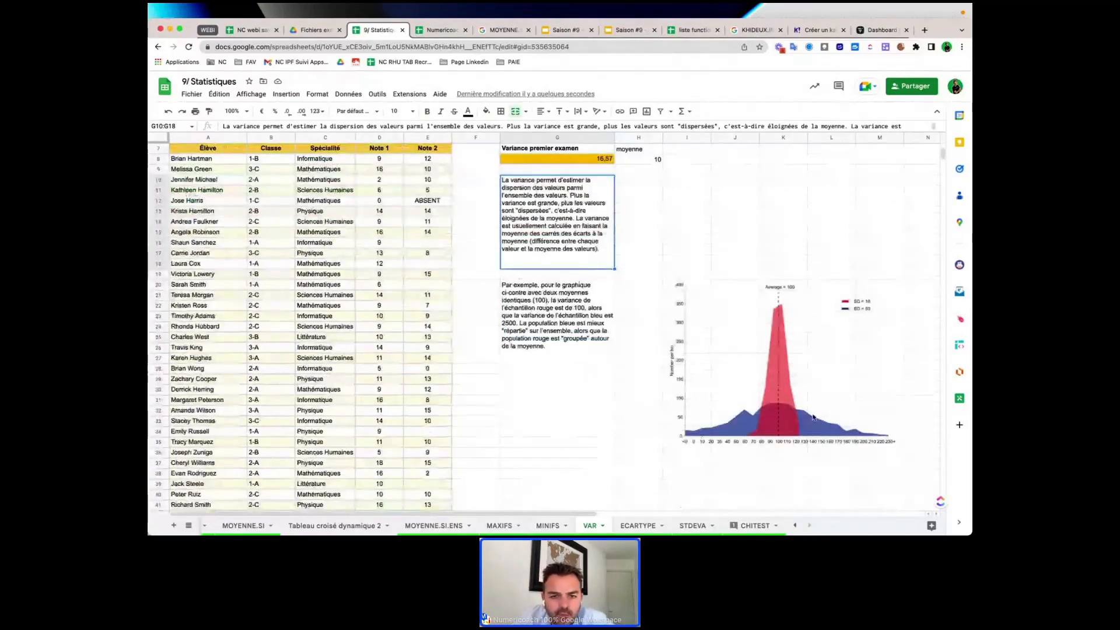
left_click(553, 304)
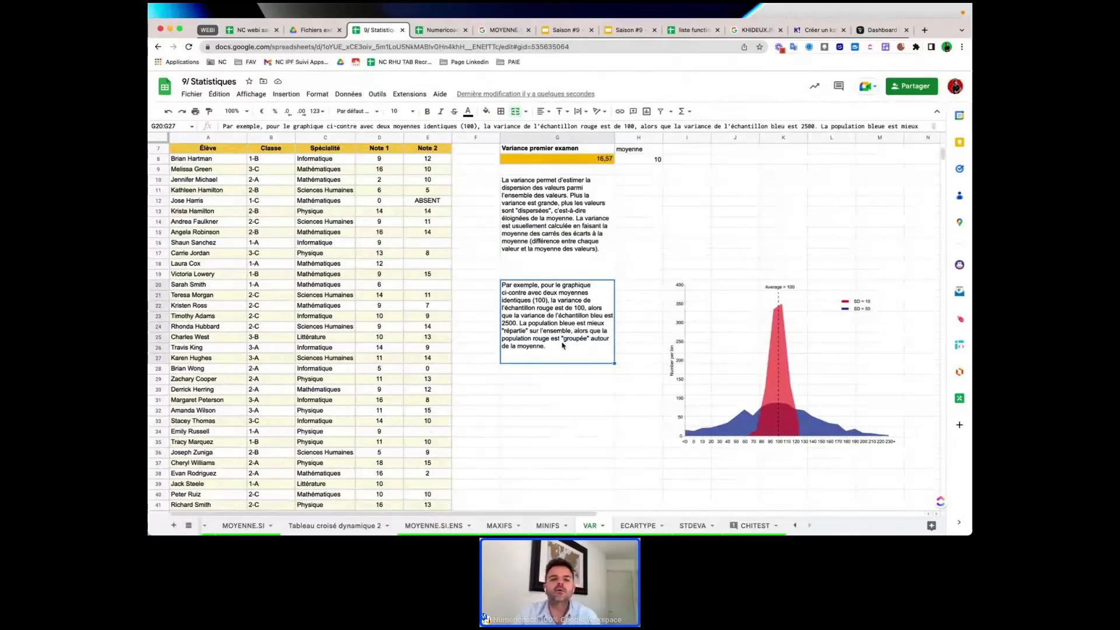
scroll(564, 345, "up", 2)
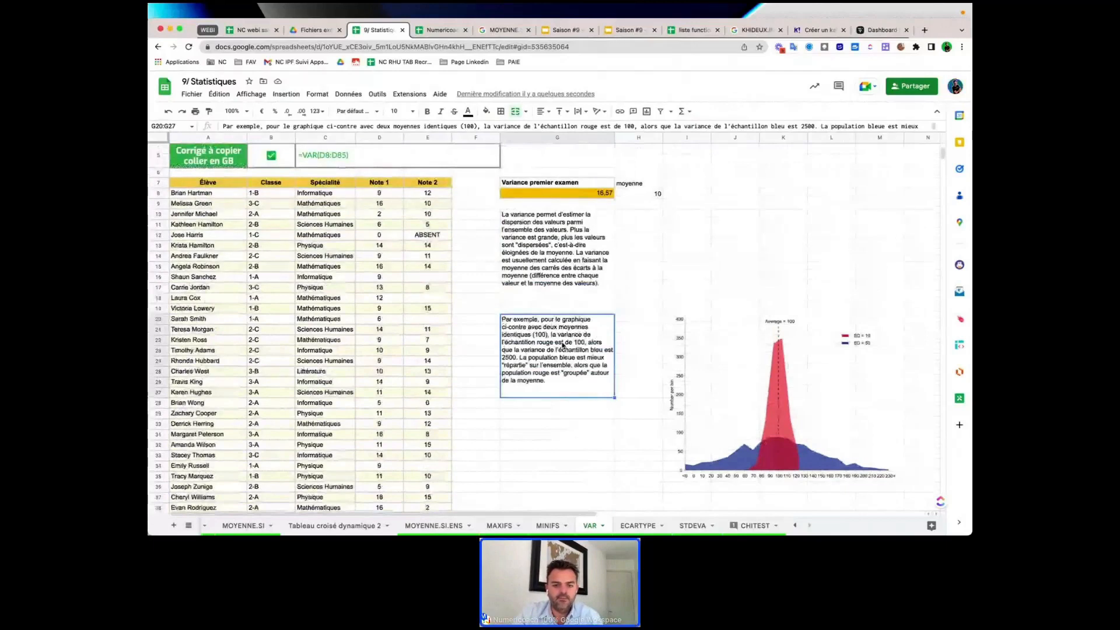
key("Down")
key("Down")
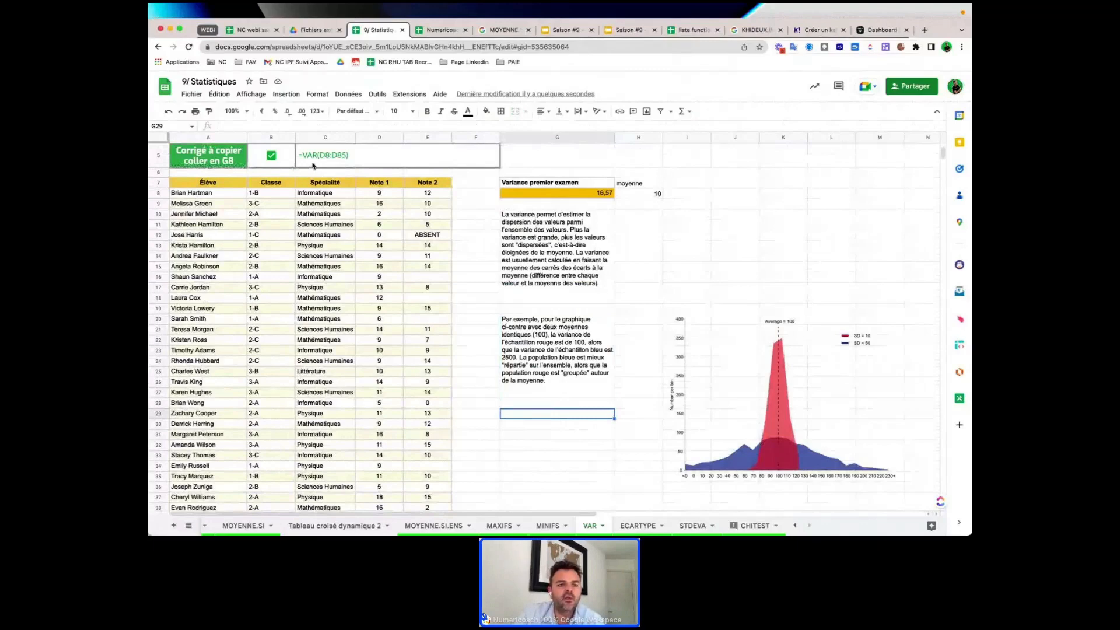
scroll(314, 165, "up", 2)
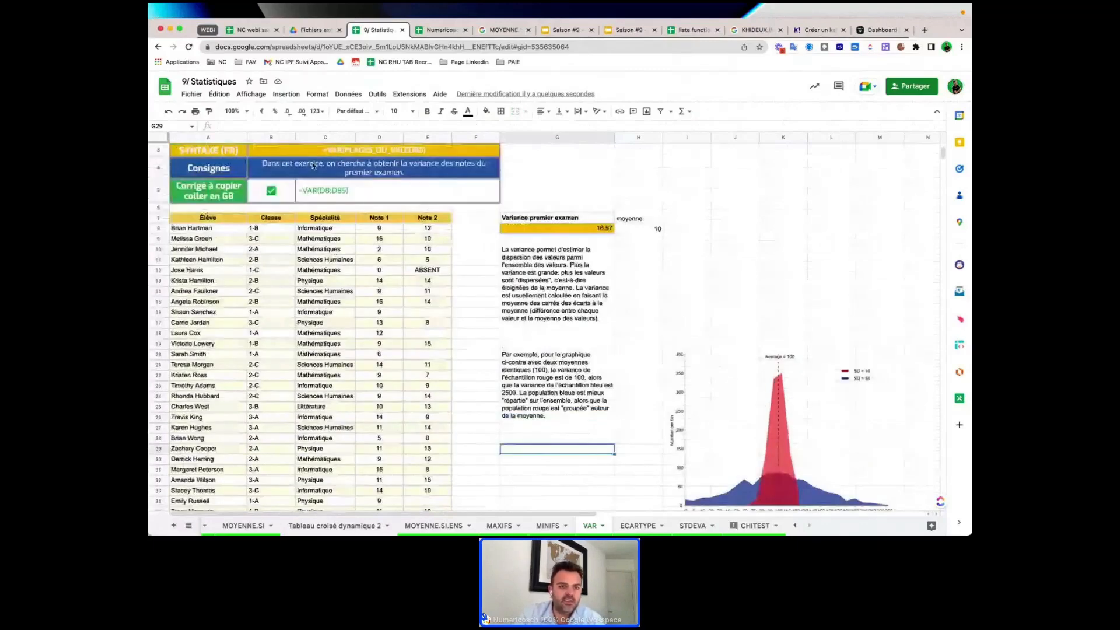
scroll(313, 165, "up", 1)
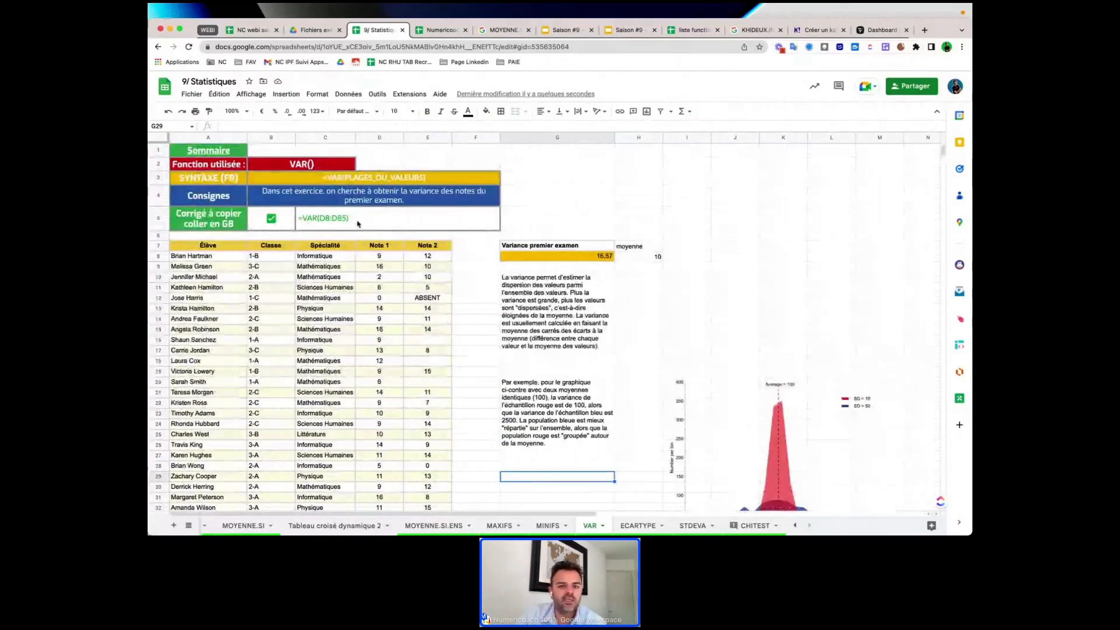
left_click(571, 260)
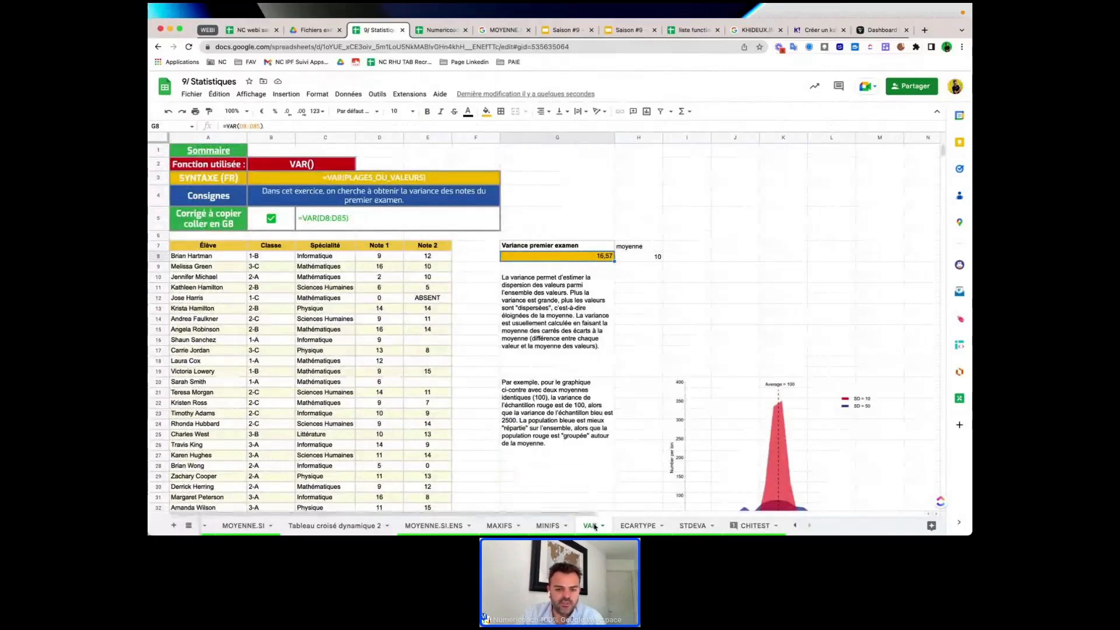
Open the ECARTYPE sheet and examine the standard deviation explanation and the formula in G8
left_click(624, 528)
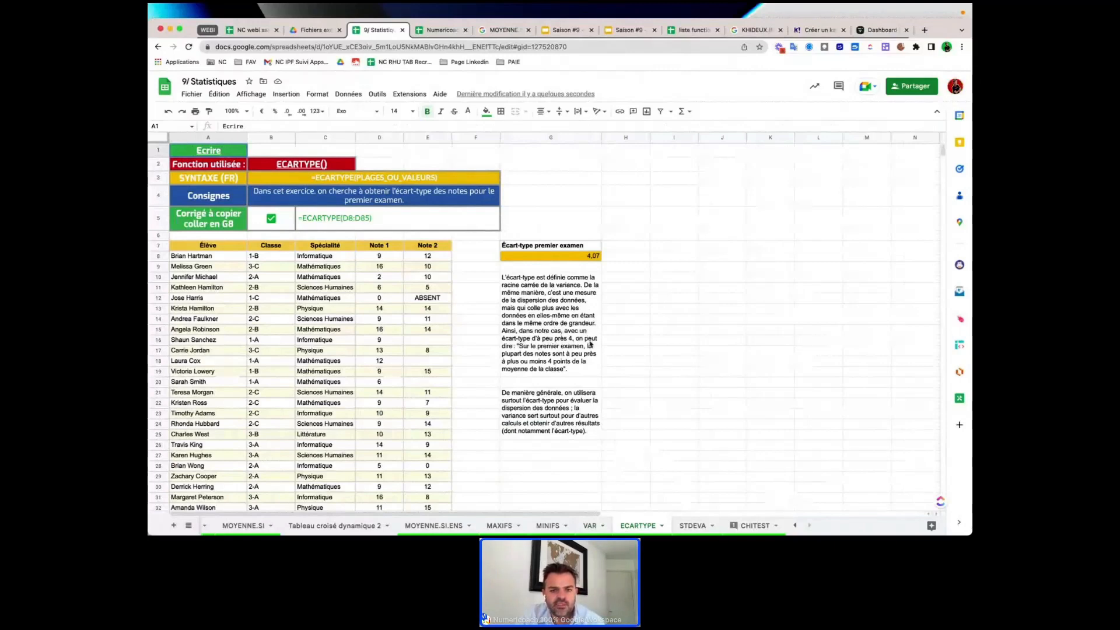
left_click(566, 362)
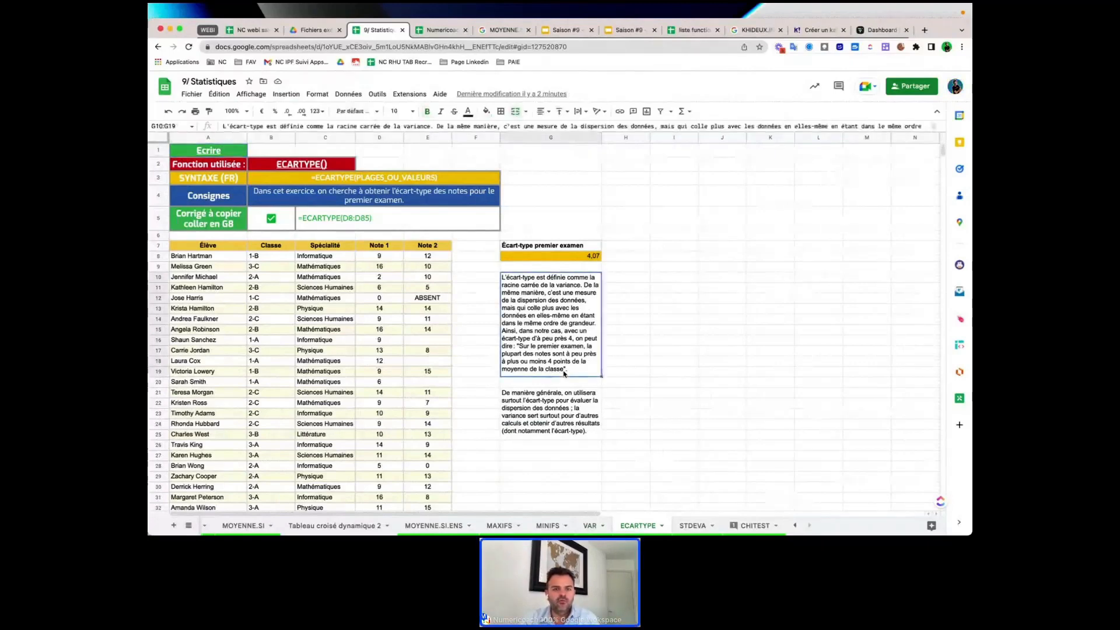
left_click(550, 257)
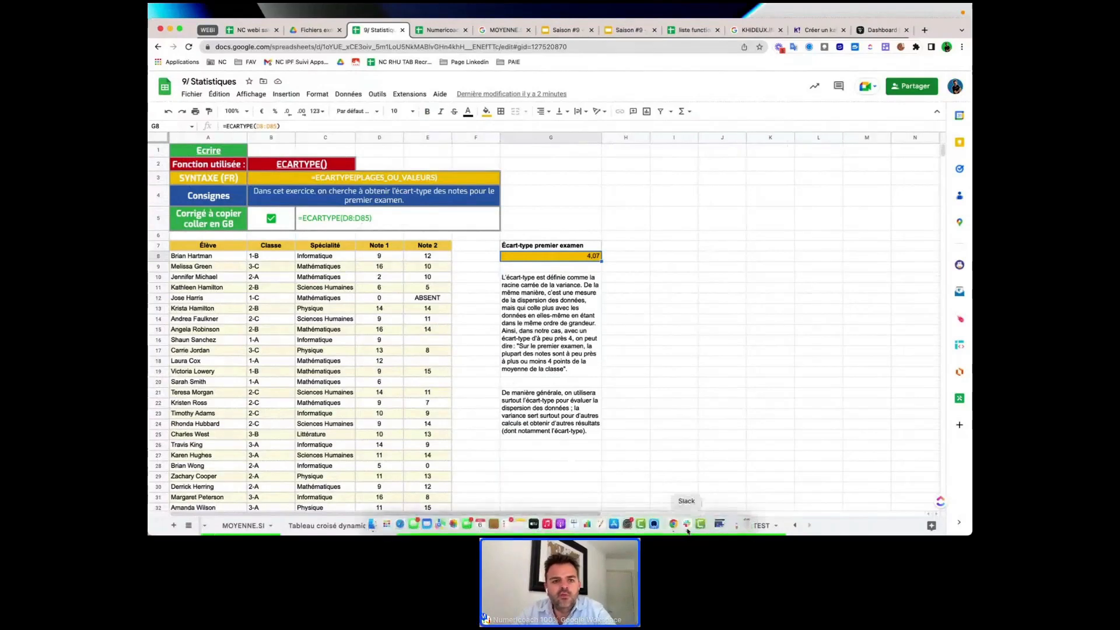
Open the STDEVA sheet, reveal its answer formula with the B5 checkbox, and select the Note 2 header
left_click(692, 525)
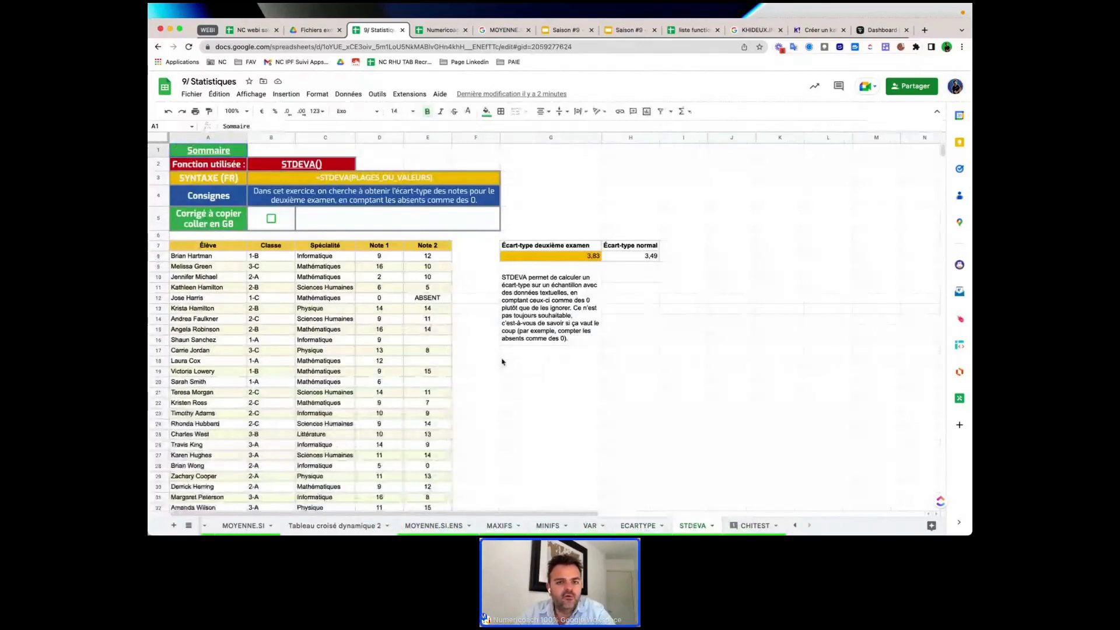
left_click(271, 219)
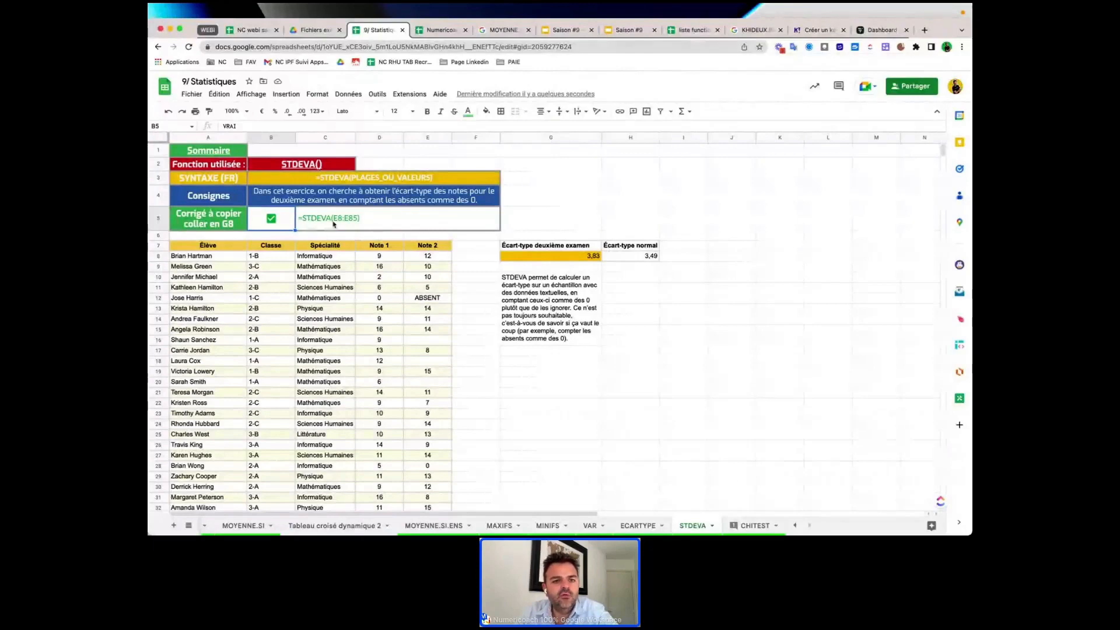
left_click(429, 245)
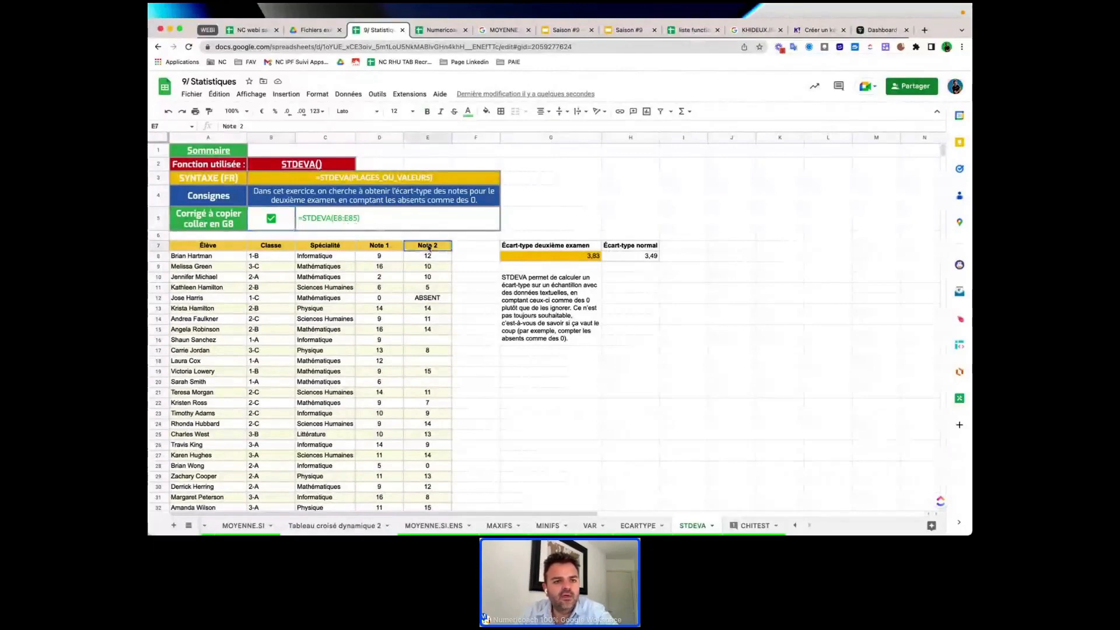
Read how STDEVA treats text values on its linked help page and return to the STDEVA sheet
left_click(320, 165)
left_click(326, 182)
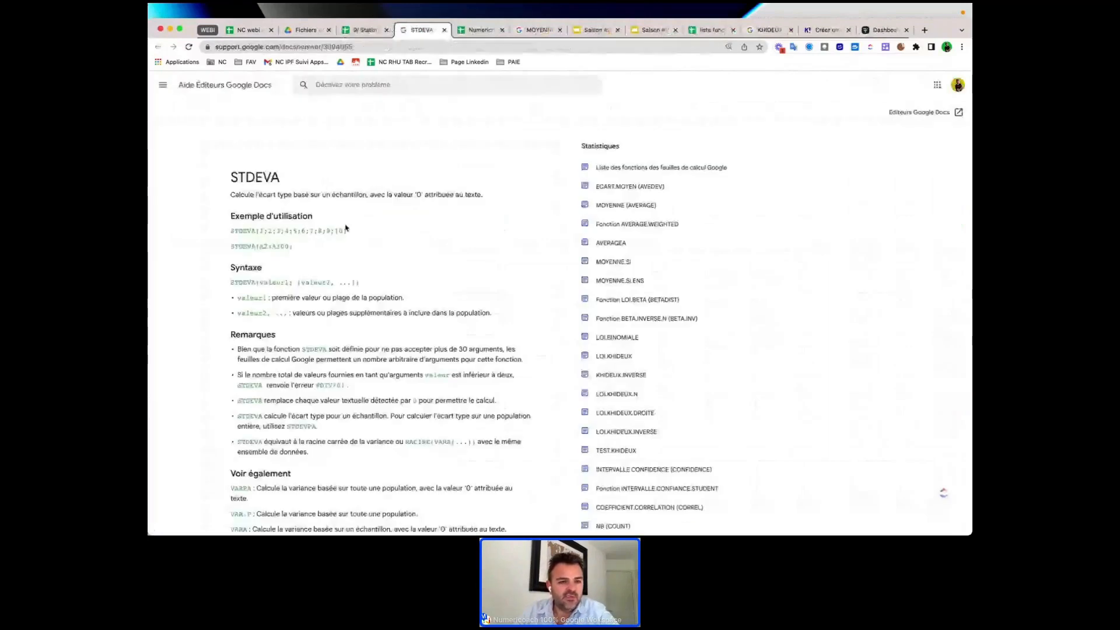
left_click_drag(258, 195, 484, 198)
left_click(348, 194)
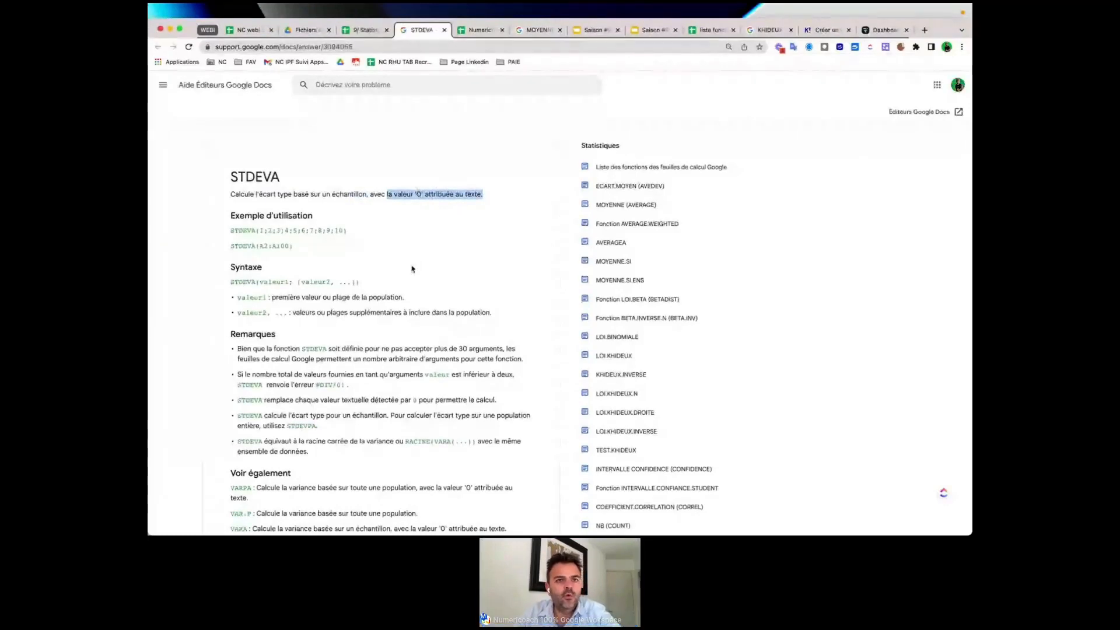
scroll(413, 267, "up", 1)
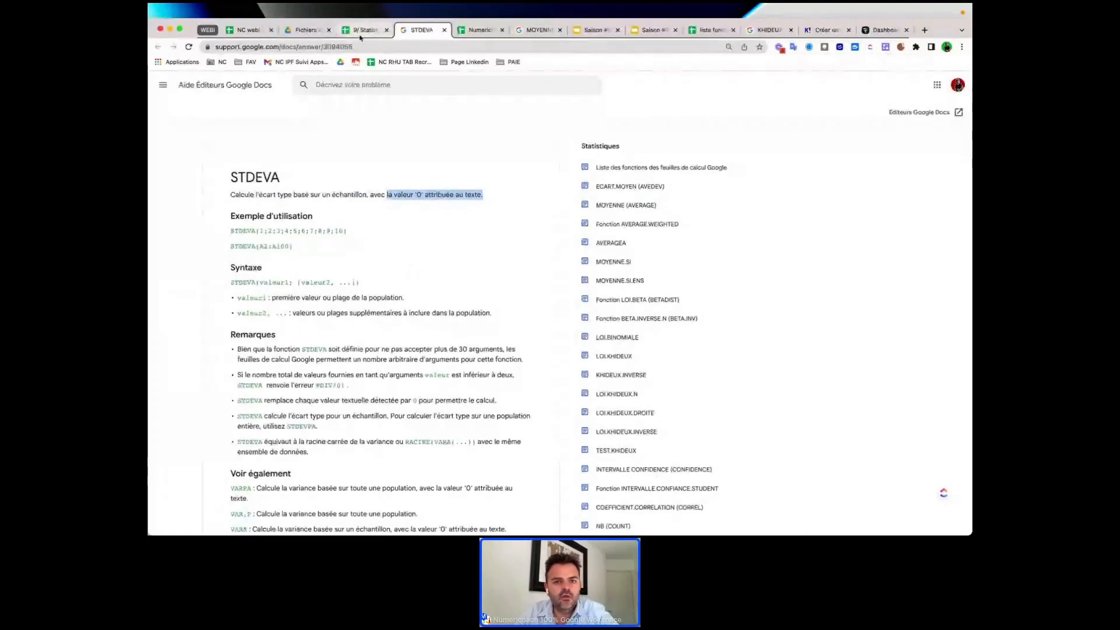
left_click(362, 32)
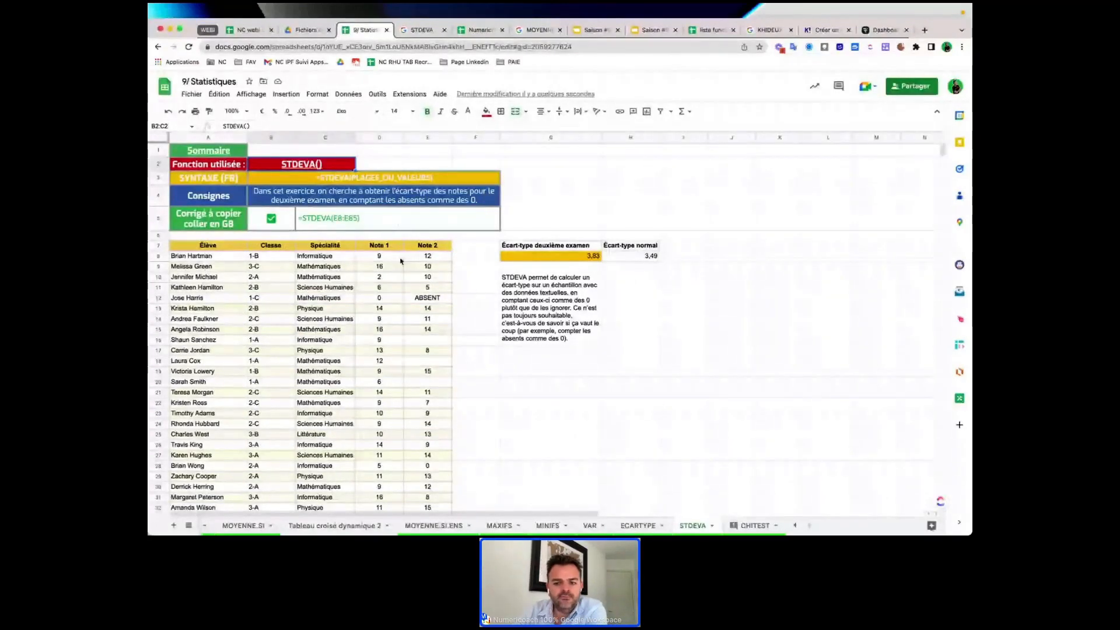
left_click(550, 267)
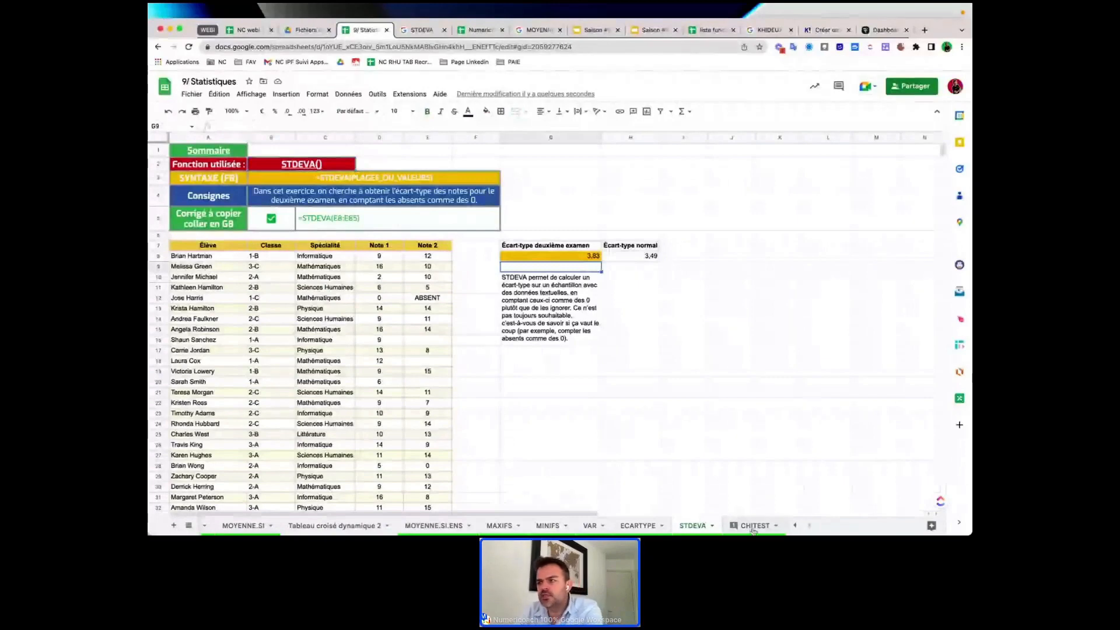
Open the CHITEST sheet and examine the obtained and expected dice results in B9:B14 and C9:C14
left_click(754, 526)
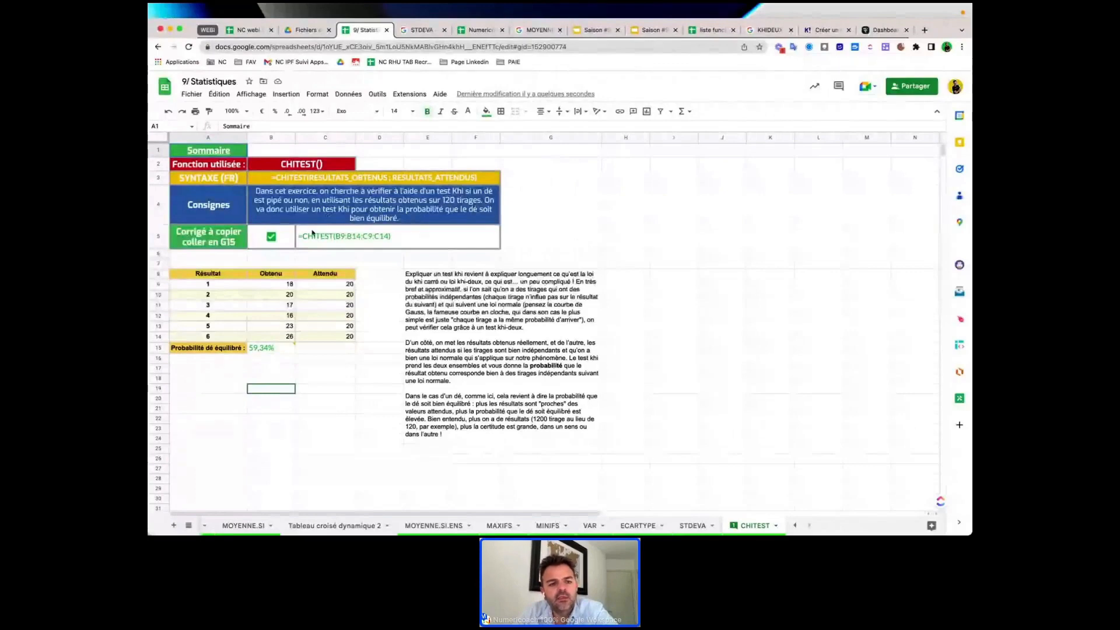
left_click(284, 287)
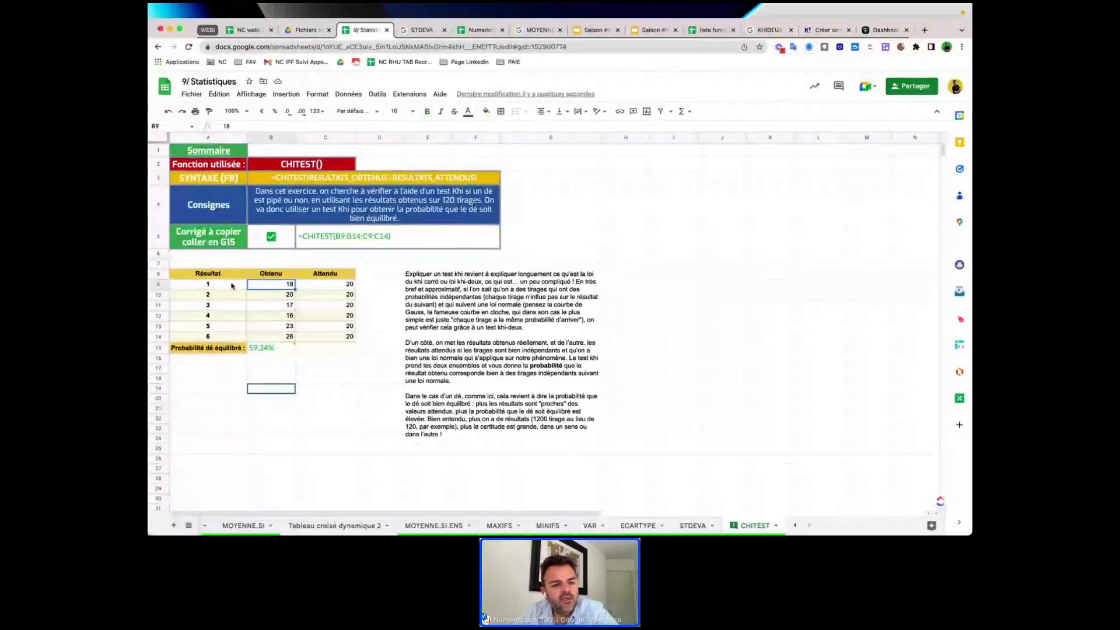
left_click(223, 286)
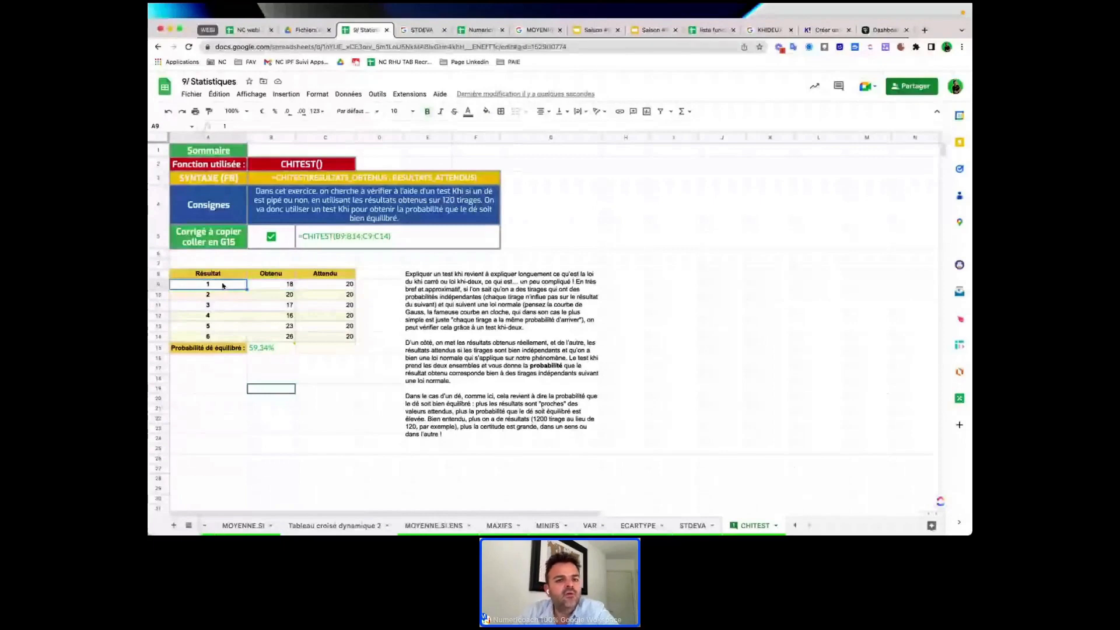
left_click(272, 287)
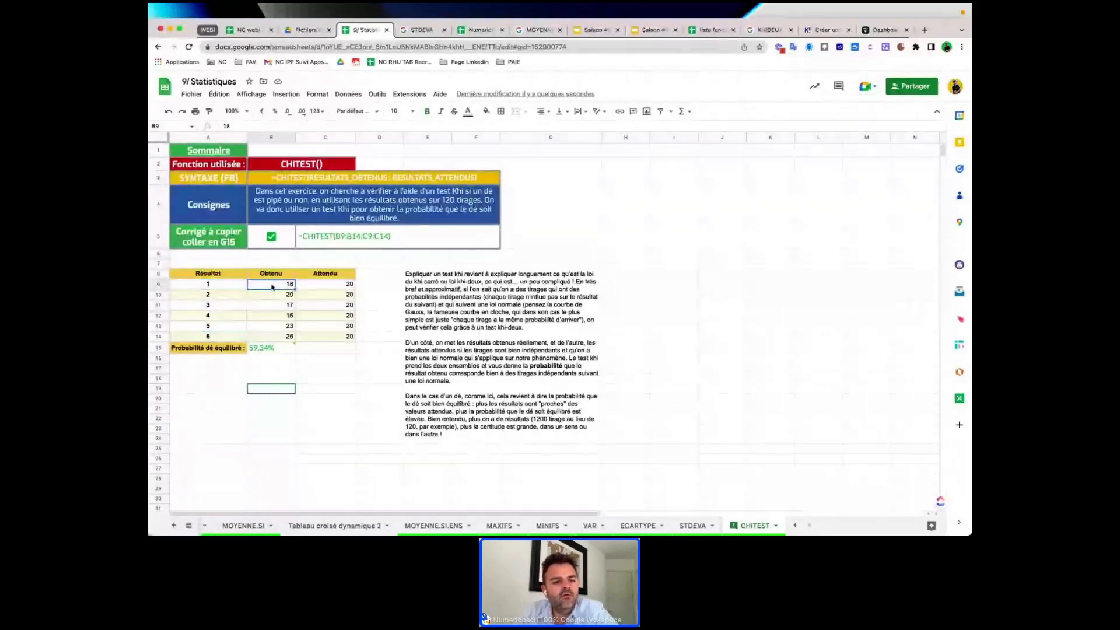
left_click(240, 285)
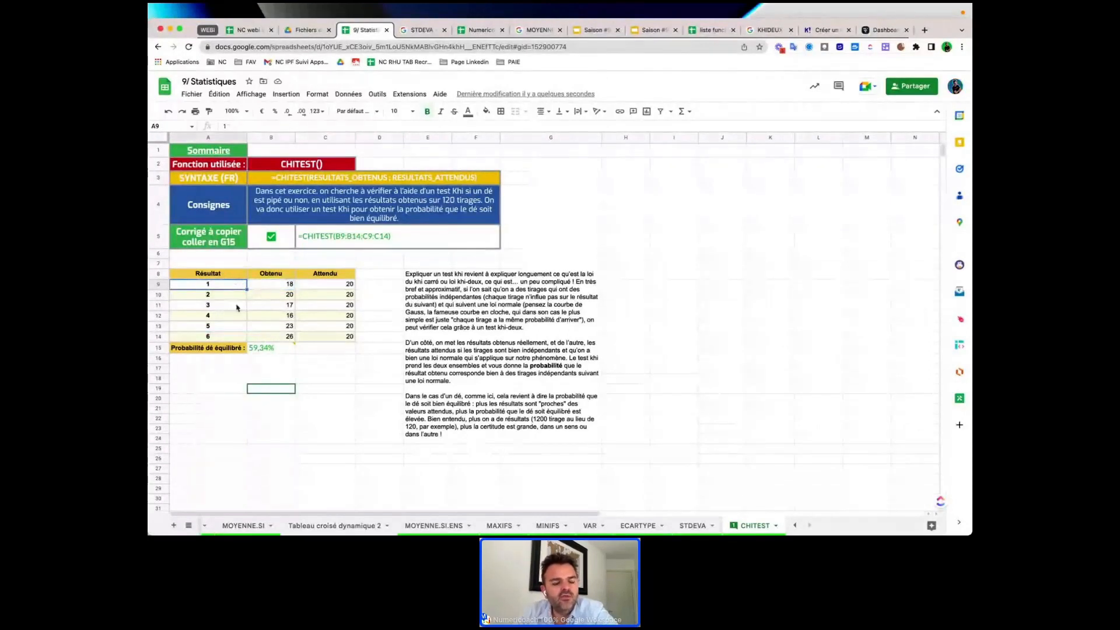
left_click(330, 285)
left_click_drag(330, 285, 332, 338)
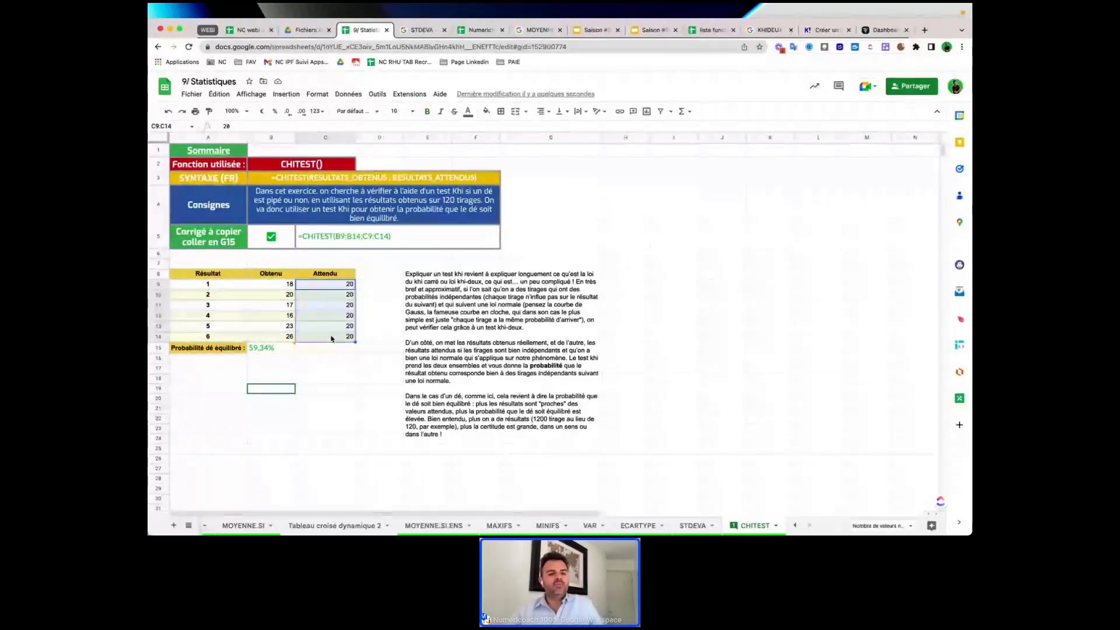
left_click(322, 286)
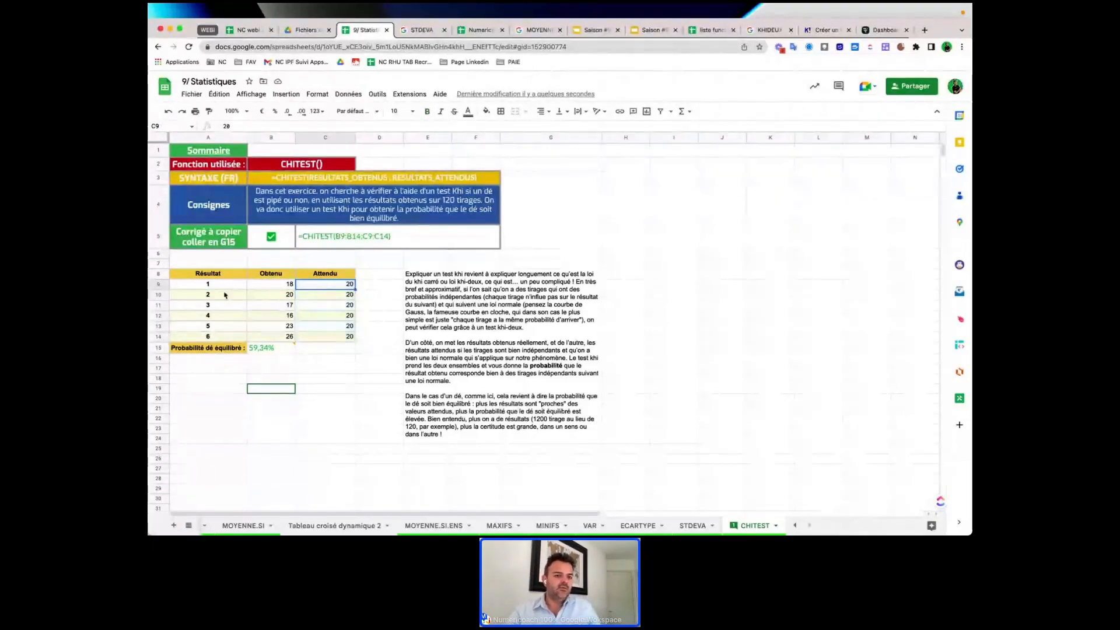
left_click_drag(275, 284, 273, 341)
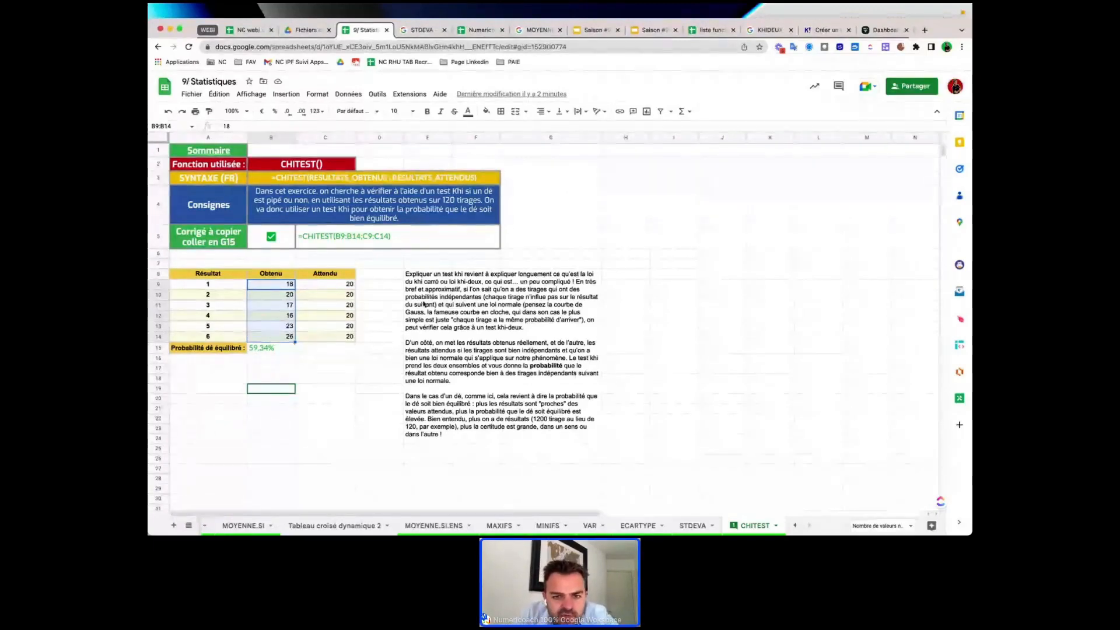
Examine the chi-square explanation, the CHITEST answer formula with its two ranges, and the probability cell B15
left_click(428, 291)
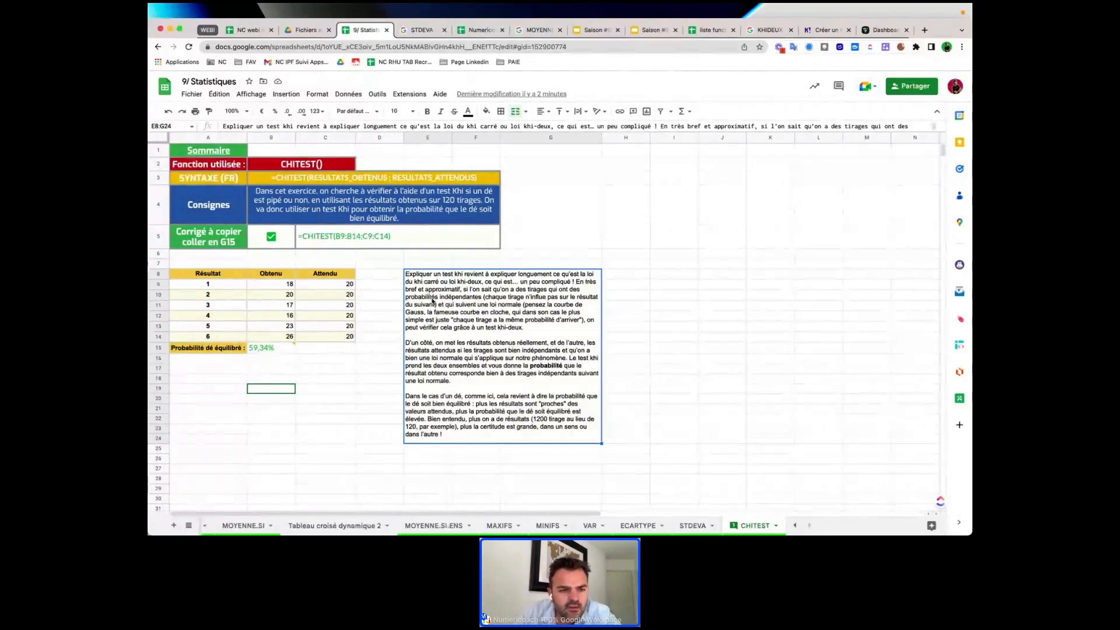
left_click(326, 236)
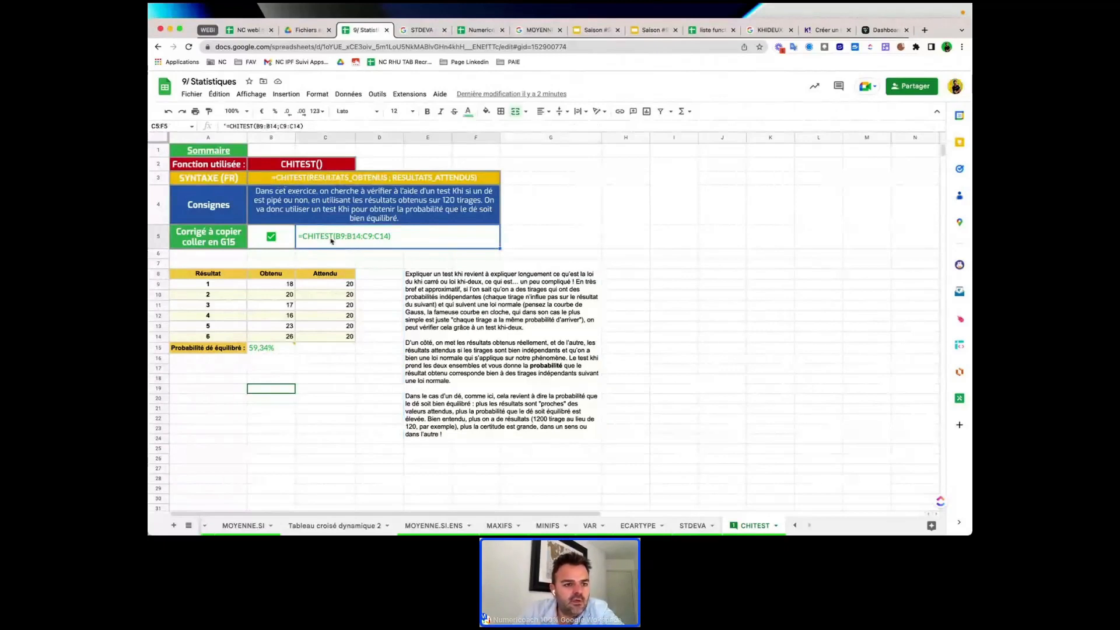
left_click_drag(266, 286, 265, 336)
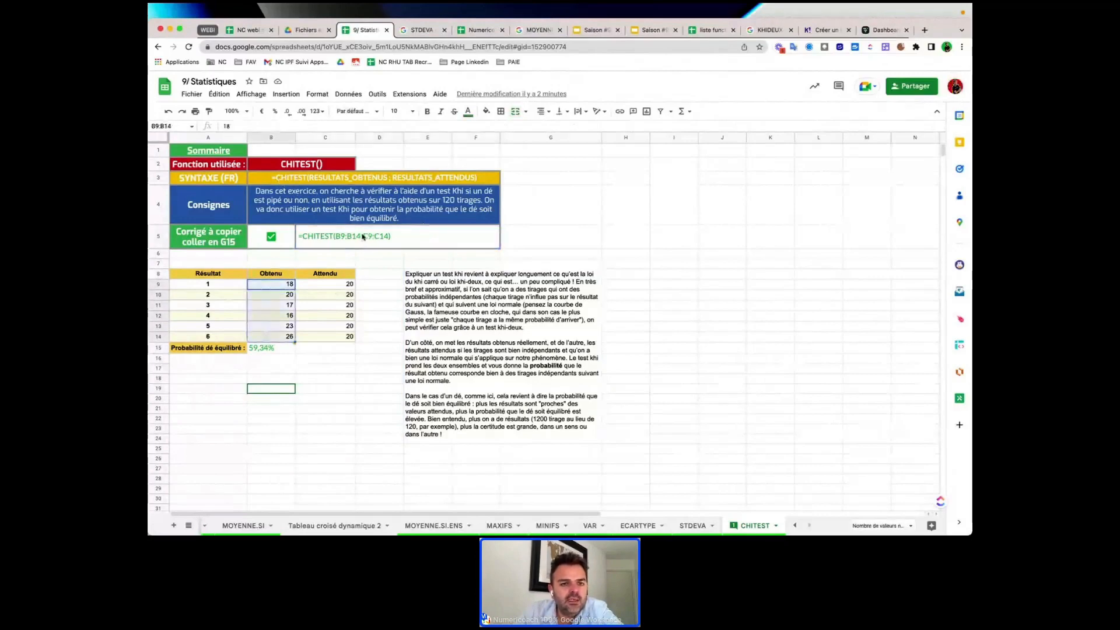
left_click_drag(321, 284, 325, 343)
left_click(266, 349)
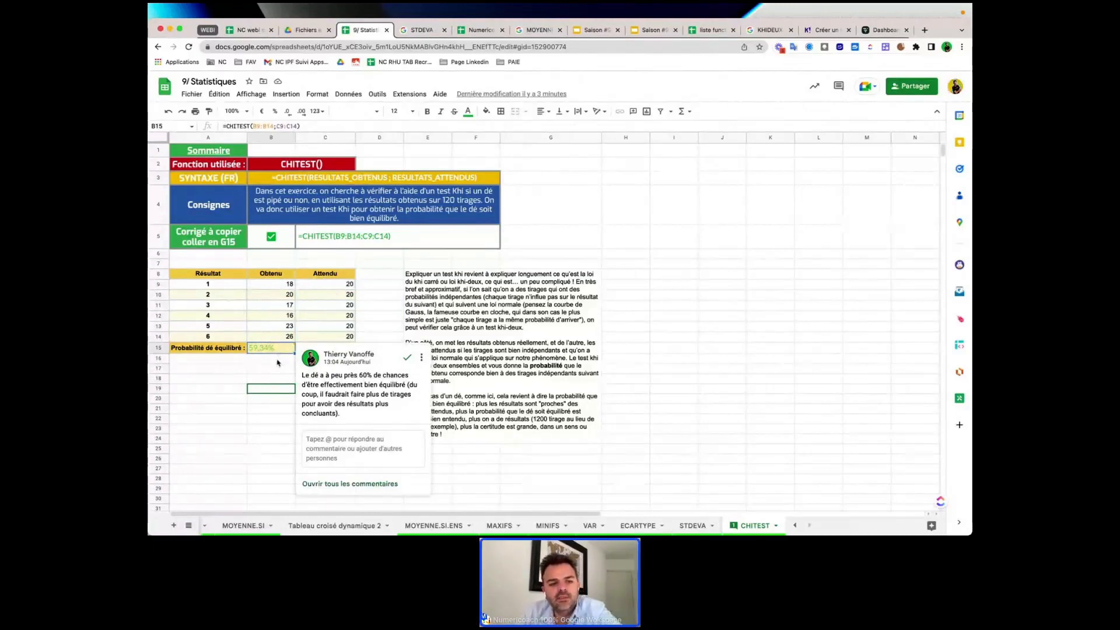
Compare the obtained dice counts with the expected ones again and read the comment attached to B15
left_click_drag(275, 284, 281, 337)
left_click(325, 286)
left_click(279, 286)
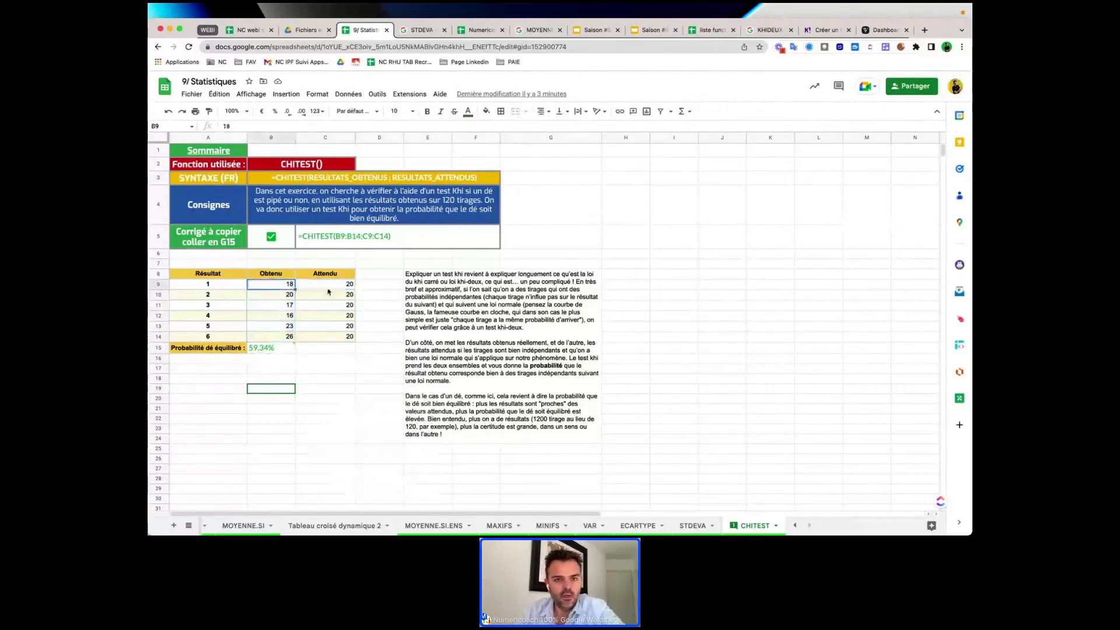
left_click(326, 287)
left_click(269, 284)
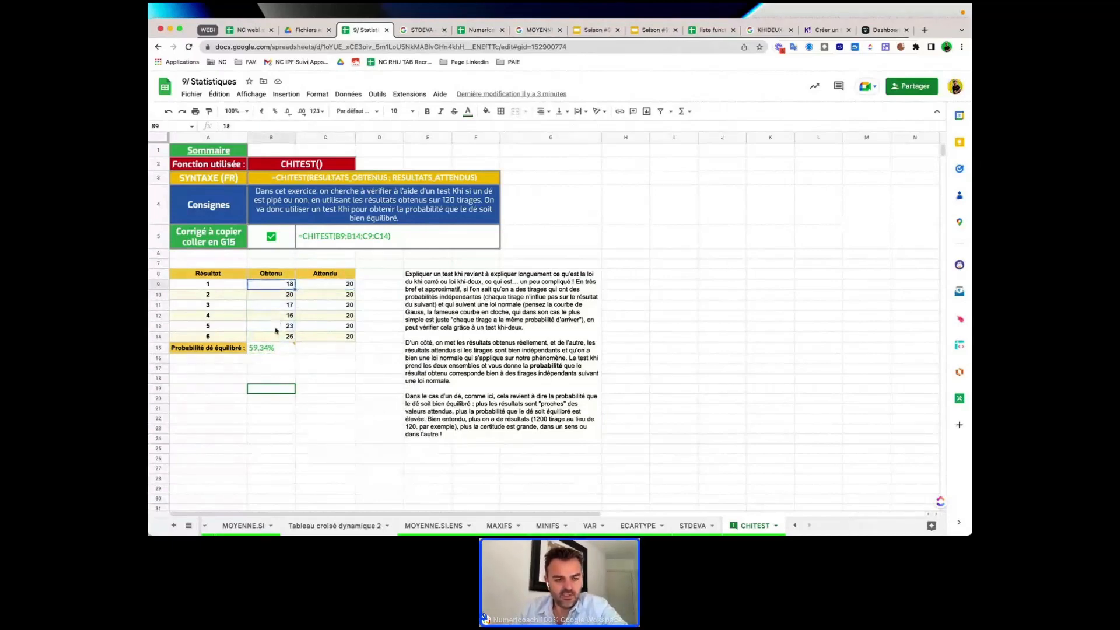
left_click(272, 349)
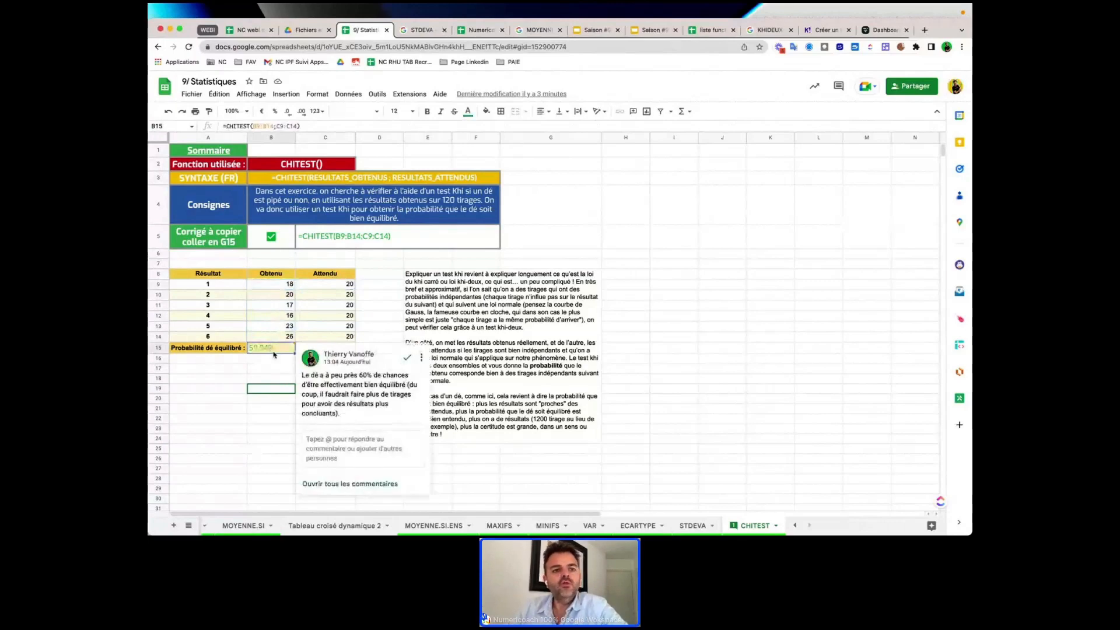
Select the CHITEST answer formula in C5 and go back to the first sheets of the workbook, near Sommaire
left_click(312, 241)
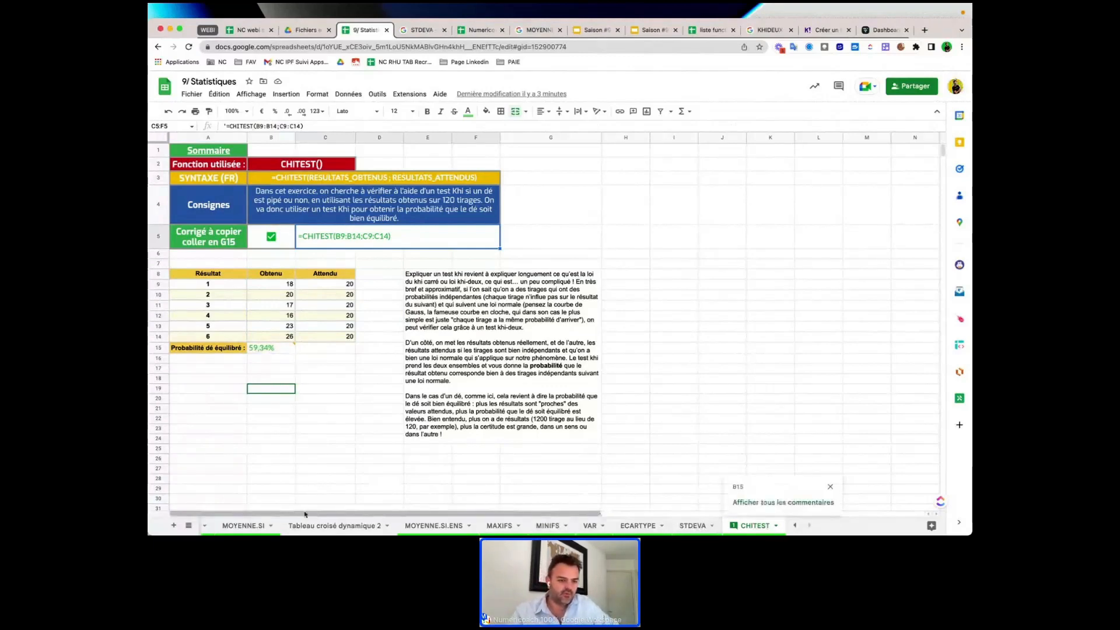
scroll(251, 528, "left", 5)
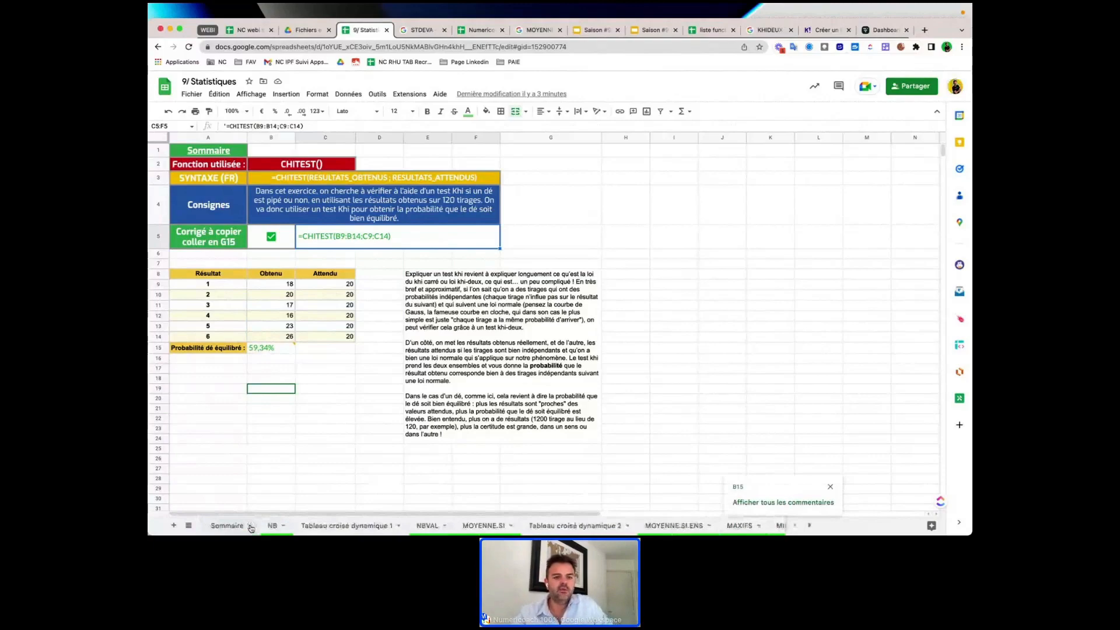